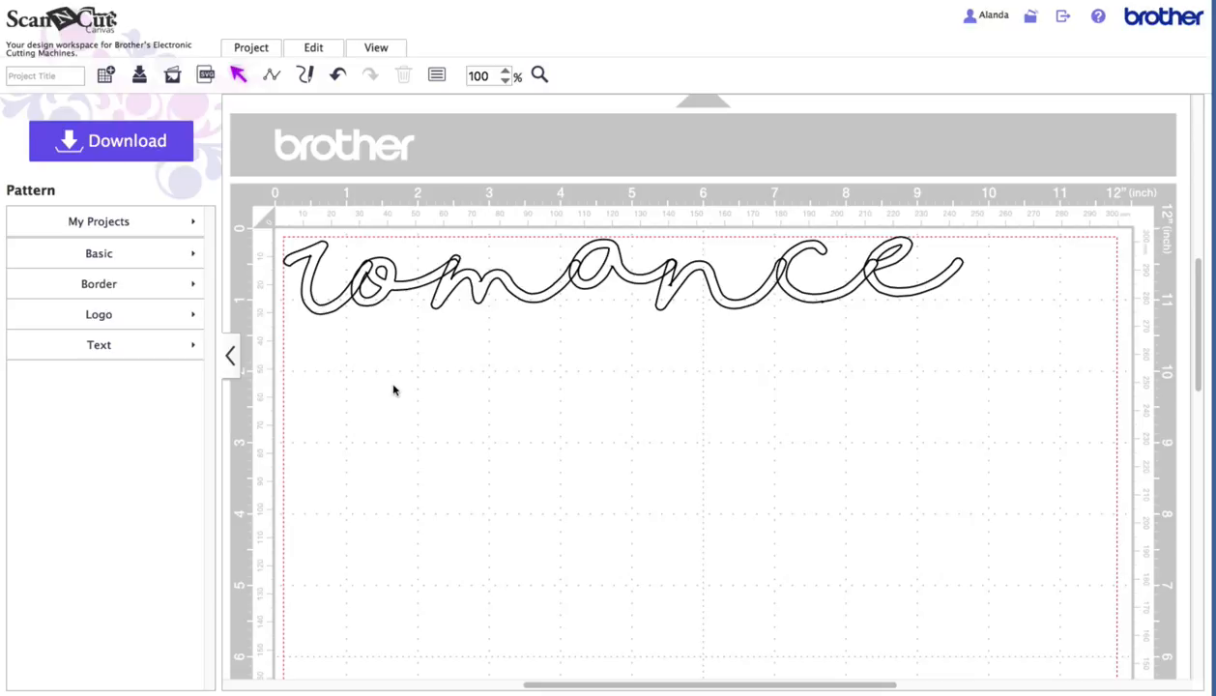
Try to weld all the letters of the word "romance" together, leaving nothing selected.
scroll(576, 370, left, 1)
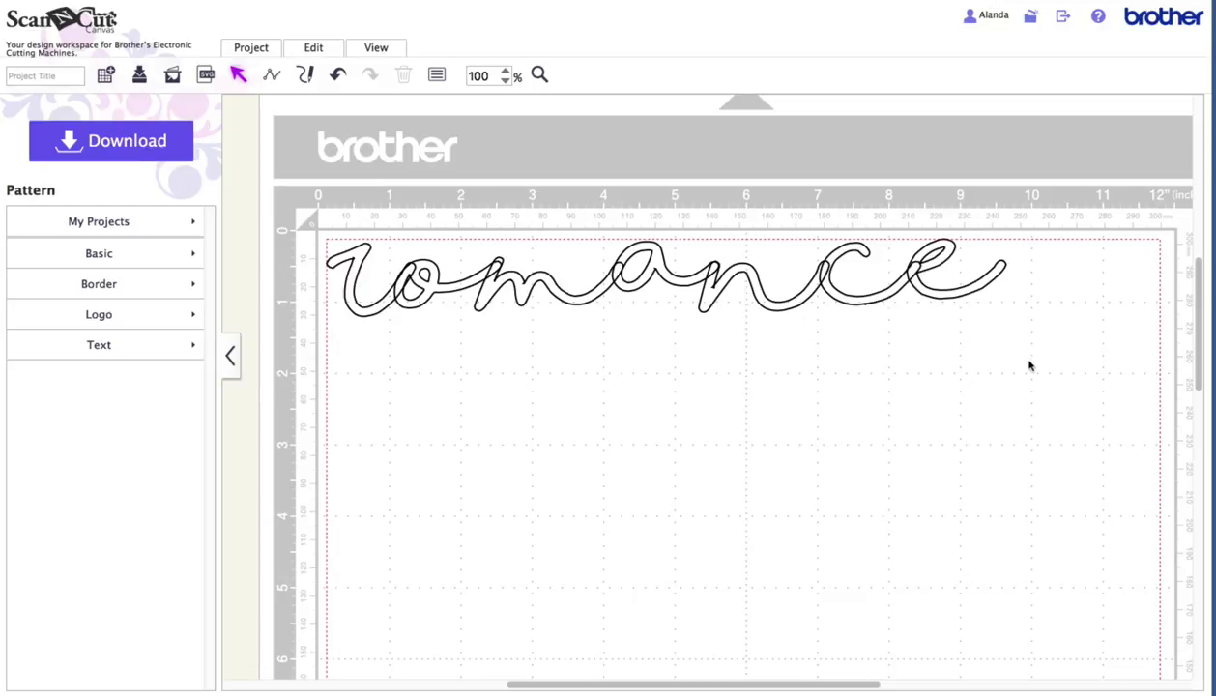
drag(1022, 359, 304, 222)
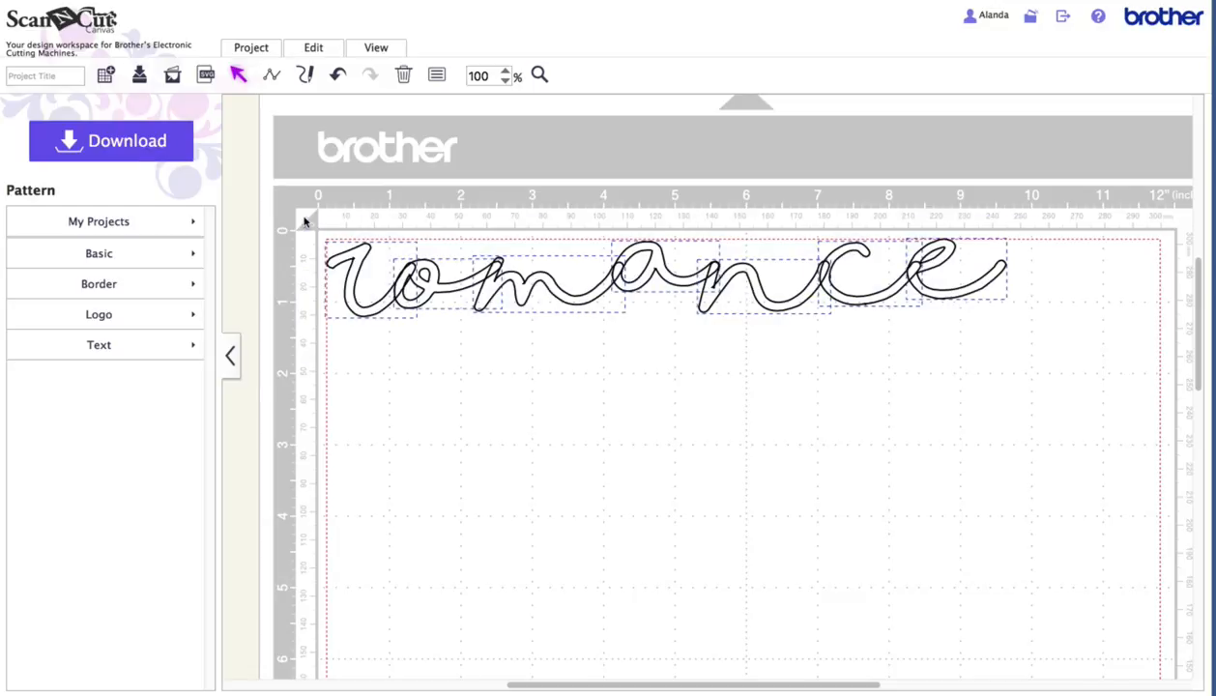
right_click(531, 275)
click(575, 444)
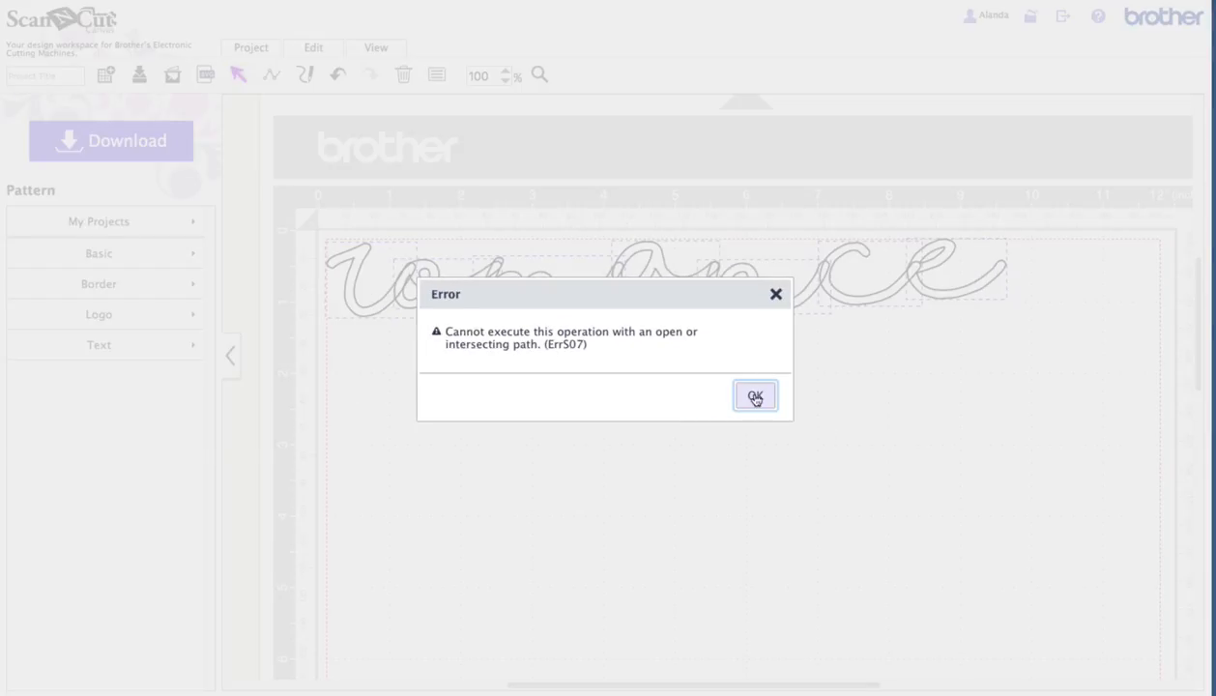
click(777, 295)
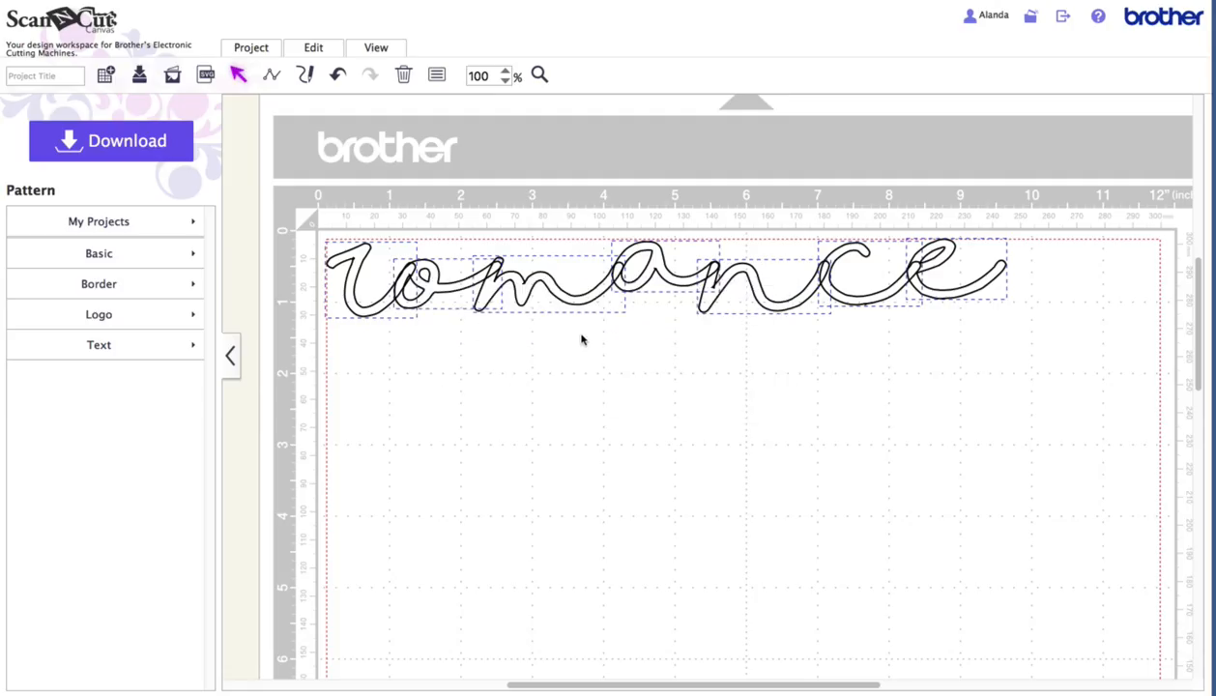
click(514, 348)
Move the letter r out of the word to the empty area below and try to weld it on its own.
drag(368, 308, 538, 445)
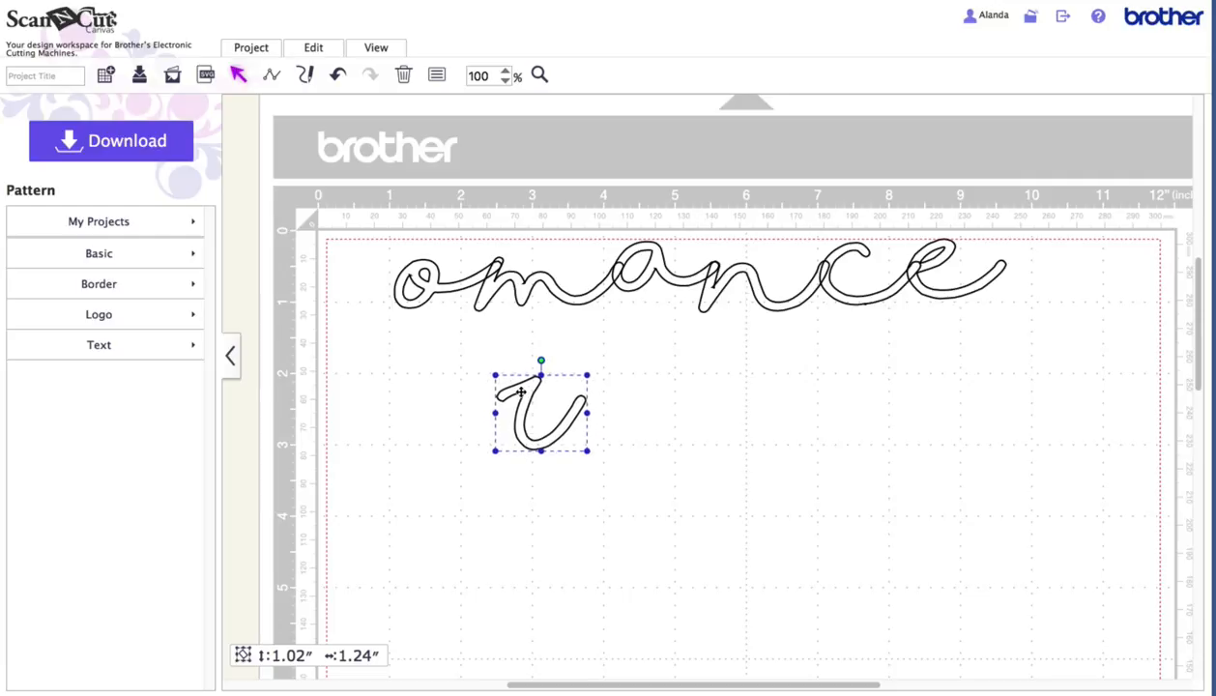
right_click(529, 389)
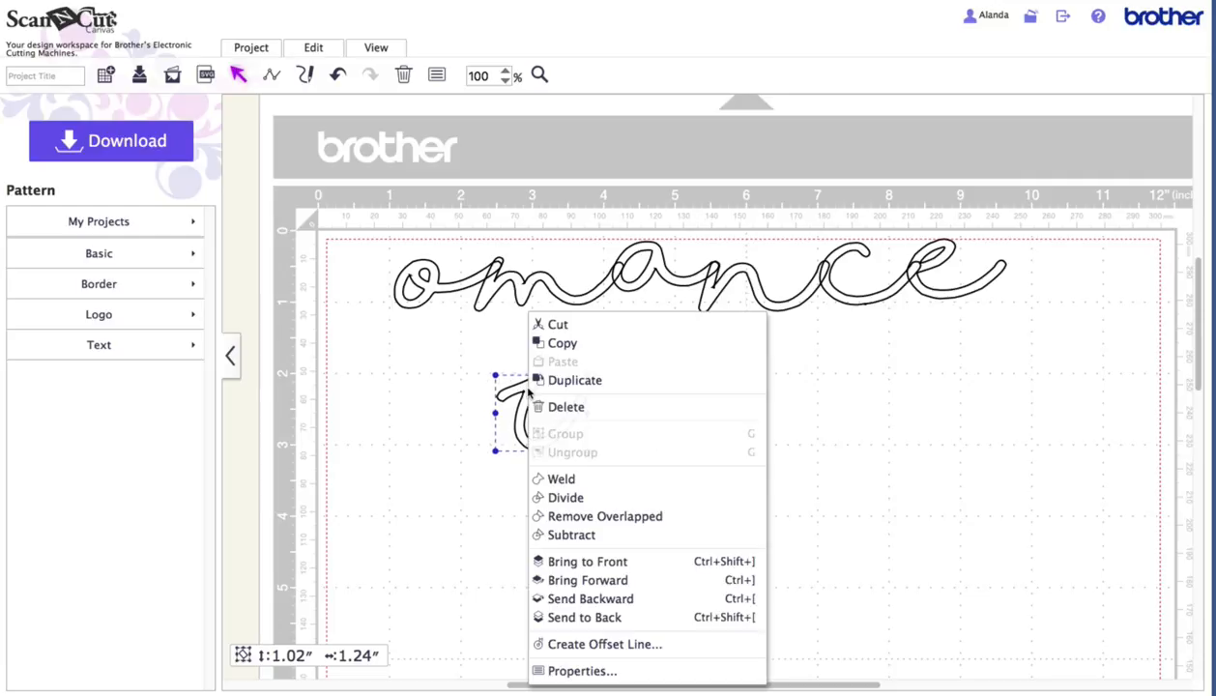
click(574, 477)
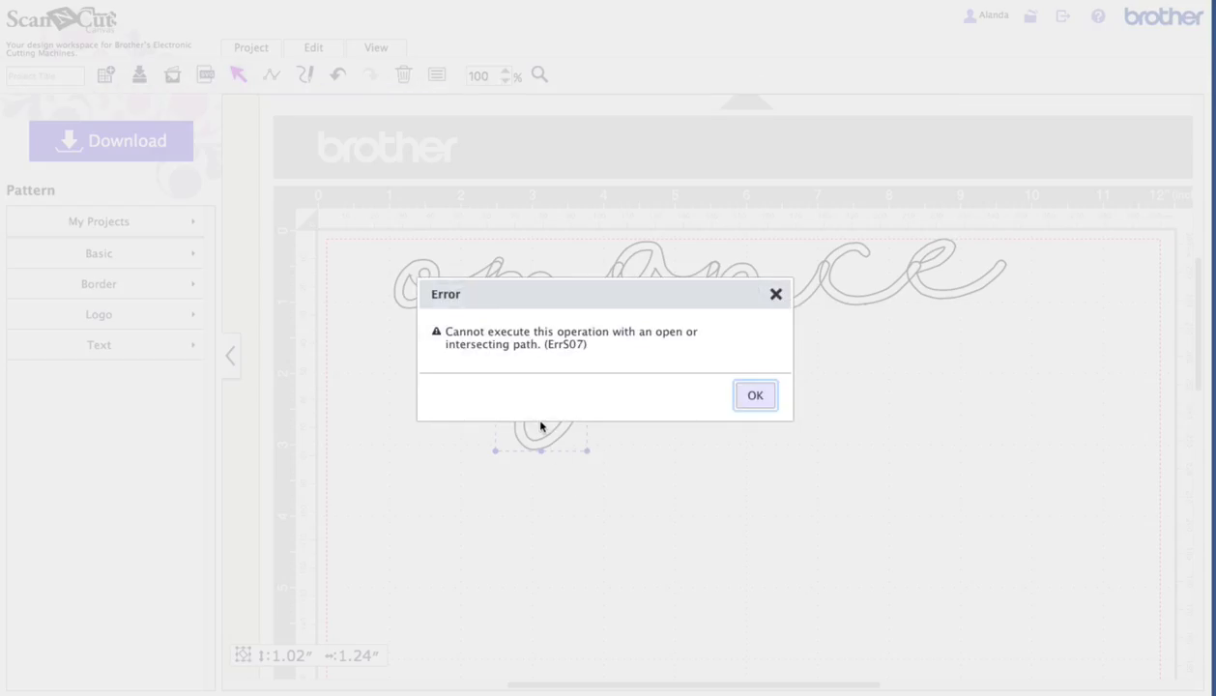
click(753, 395)
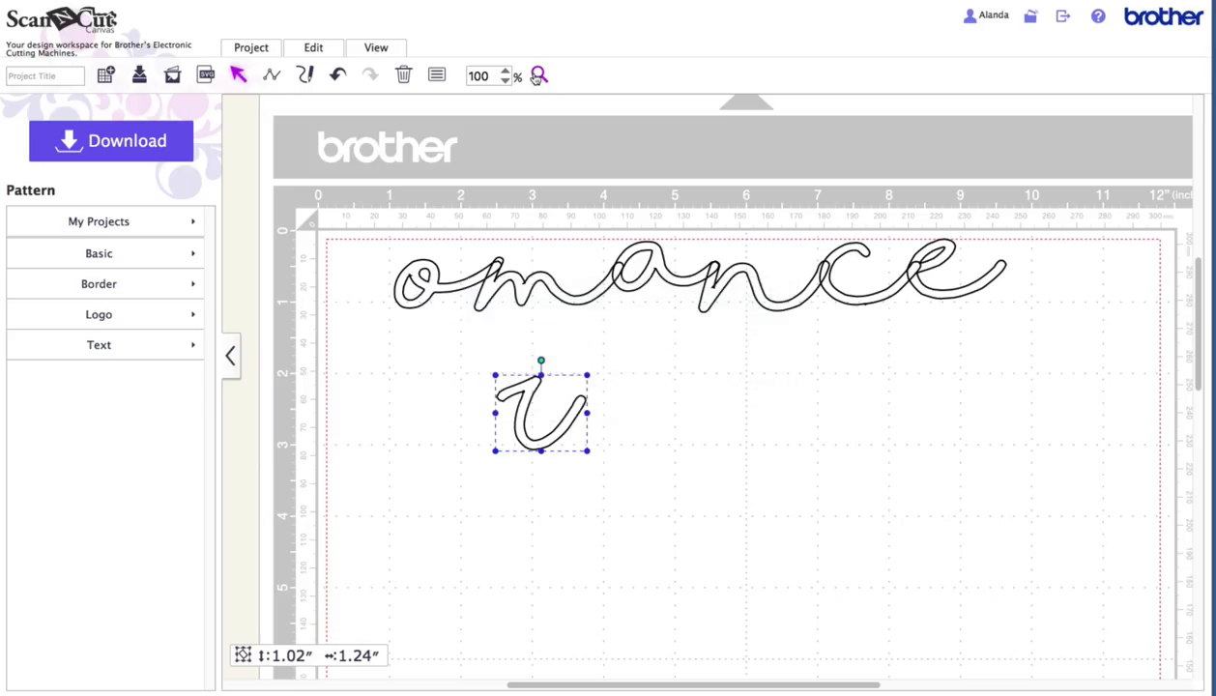
Open the letter r's outline for point editing around its inner corner and hide the control points.
click(539, 75)
drag(465, 343, 653, 502)
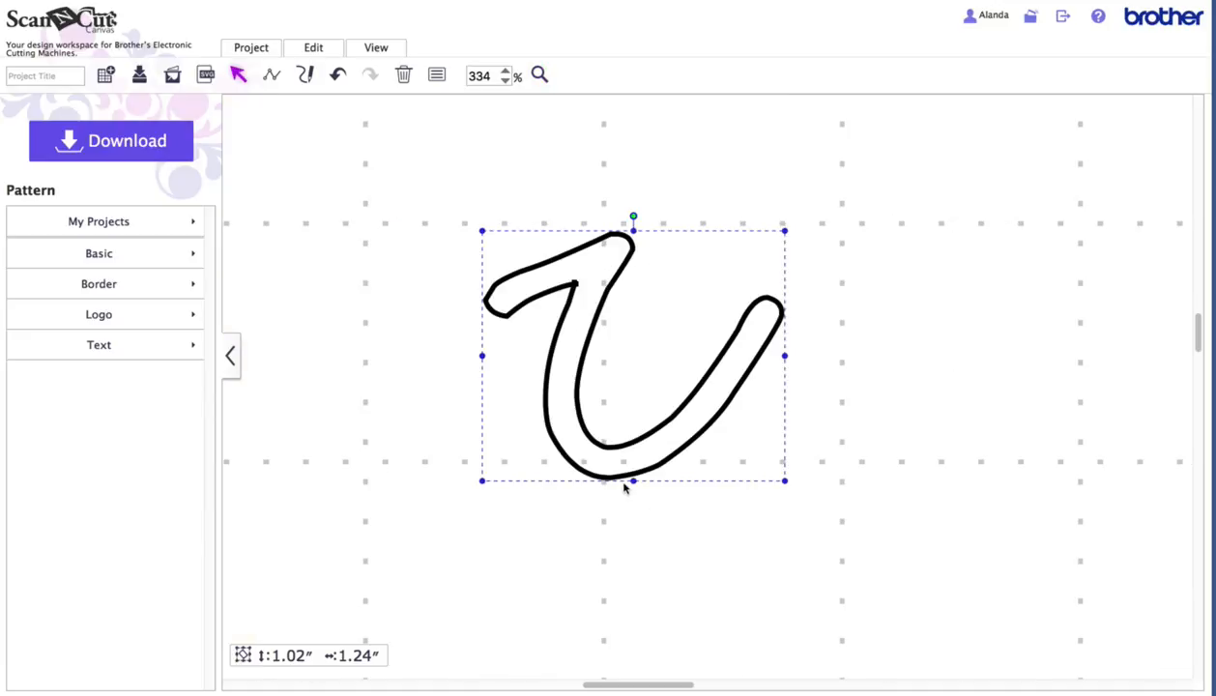
scroll(627, 485, right, 3)
scroll(483, 363, left, 1)
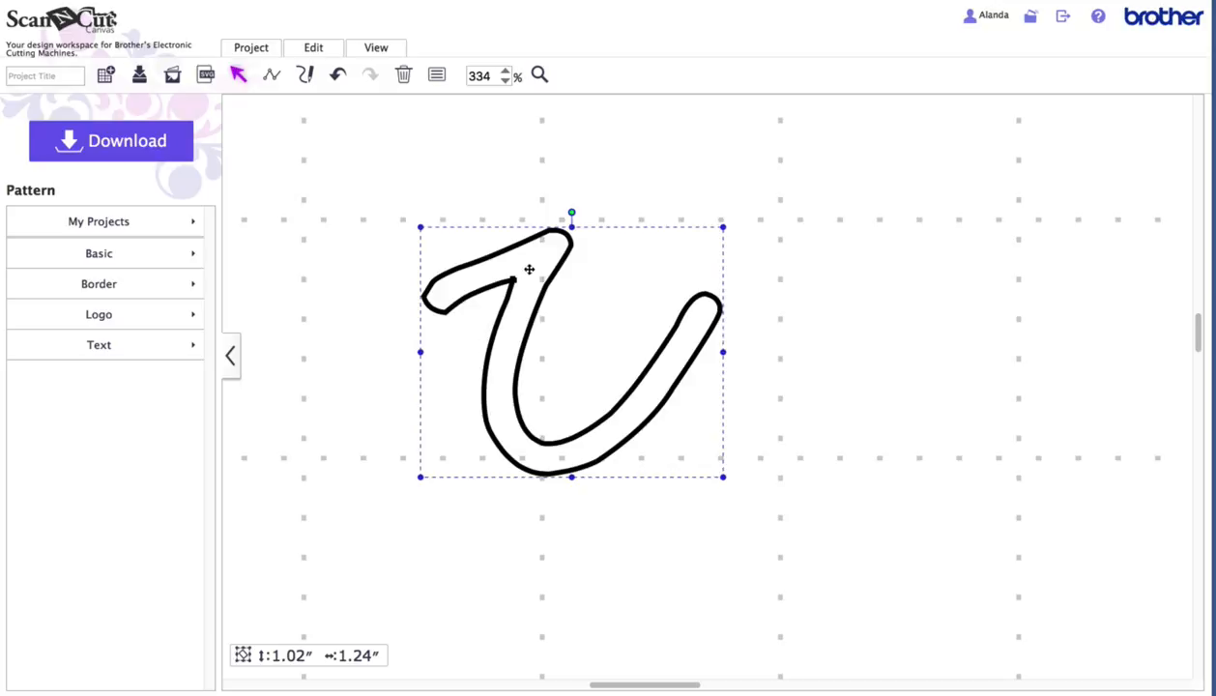
click(538, 74)
drag(497, 265, 527, 307)
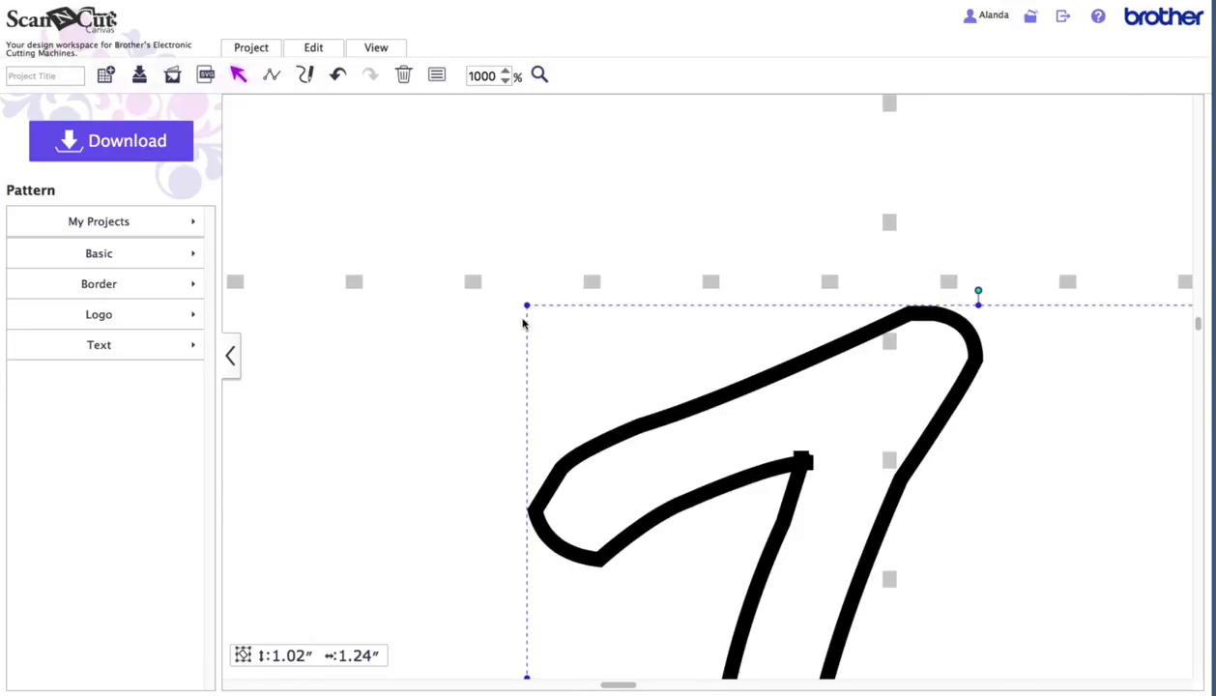
scroll(572, 345, right, 5)
scroll(572, 345, down, 2)
scroll(572, 343, down, 2)
scroll(570, 339, left, 1)
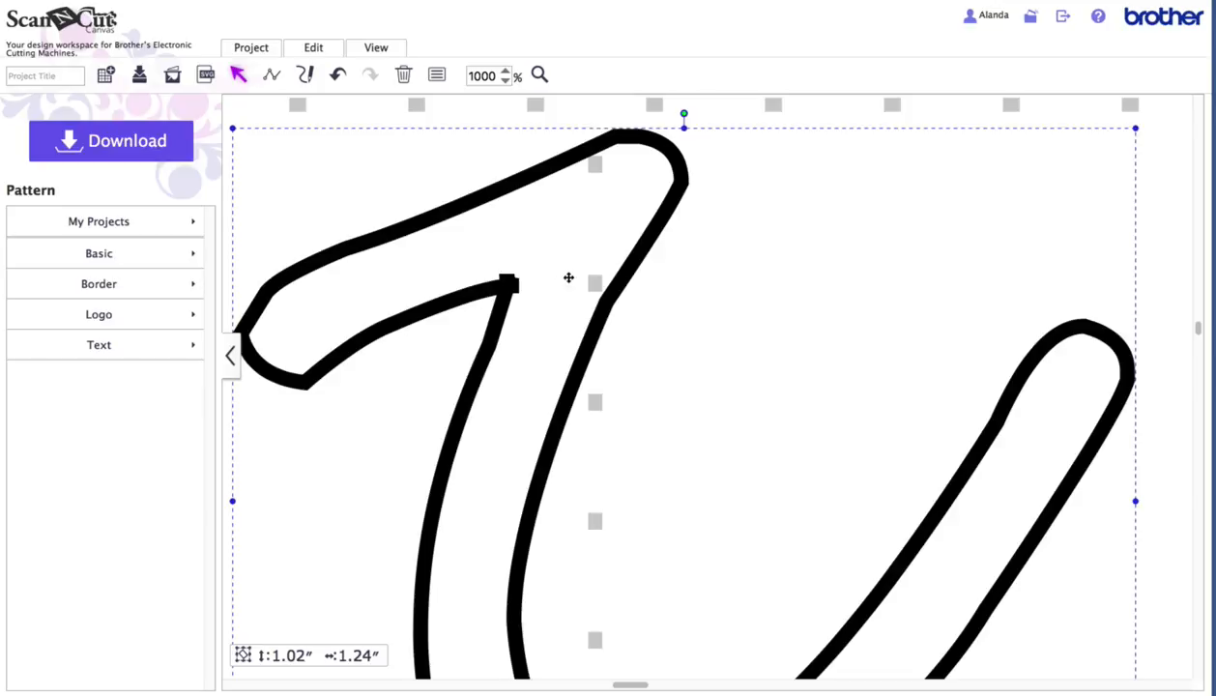
double_click(494, 331)
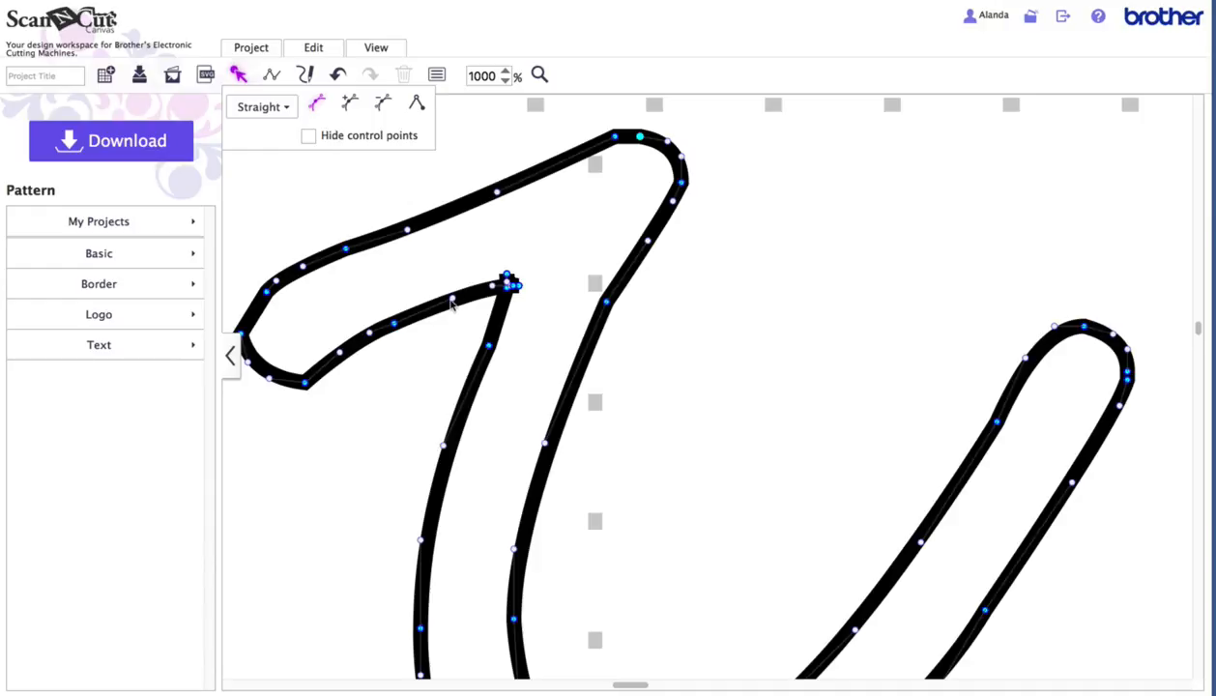
click(308, 138)
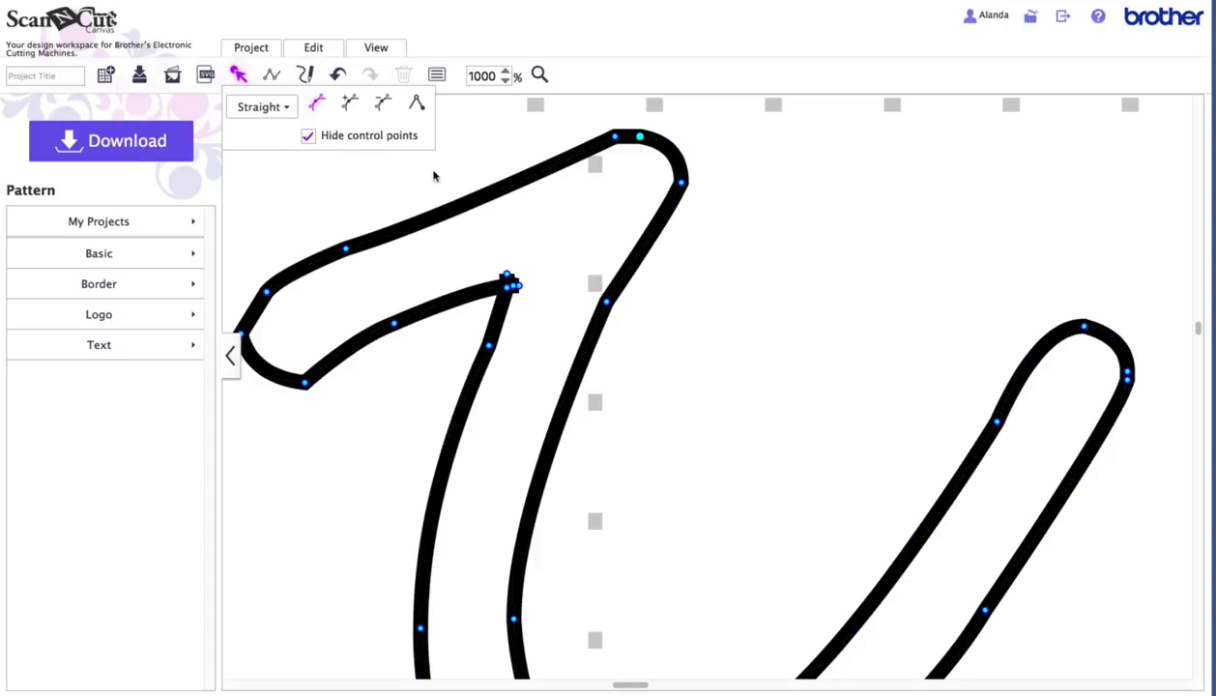
Delete the three surplus points at the letter r's inner corner, leaving a single corner point.
click(515, 286)
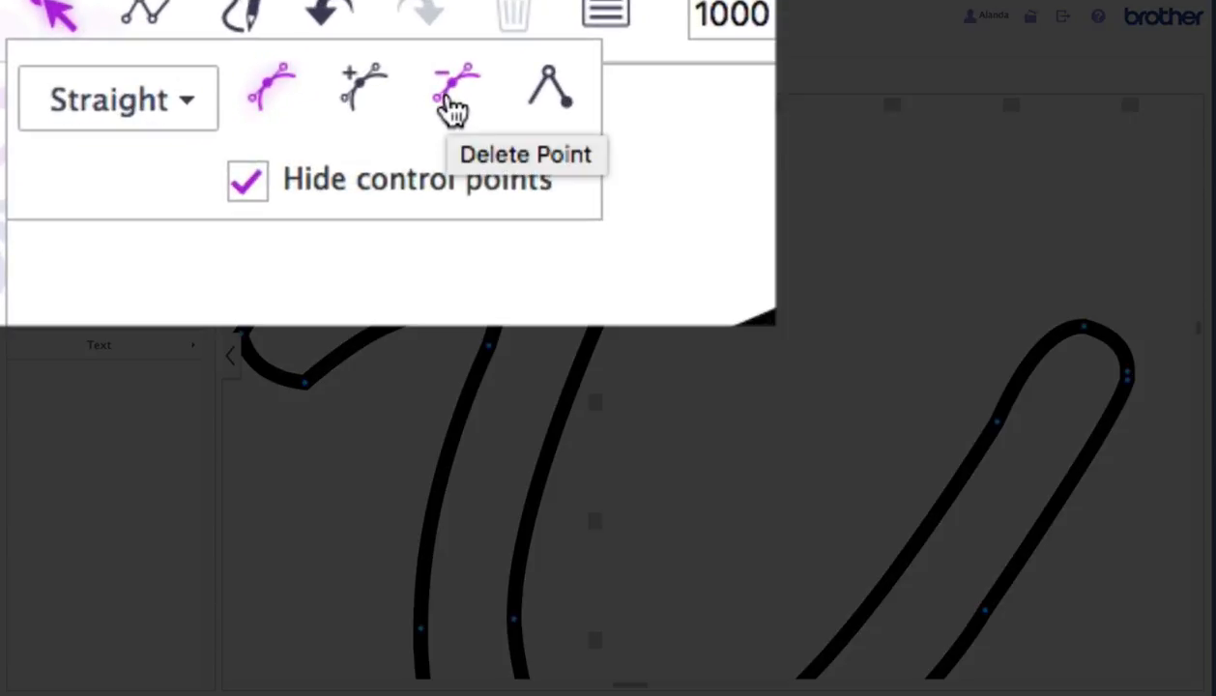
click(454, 100)
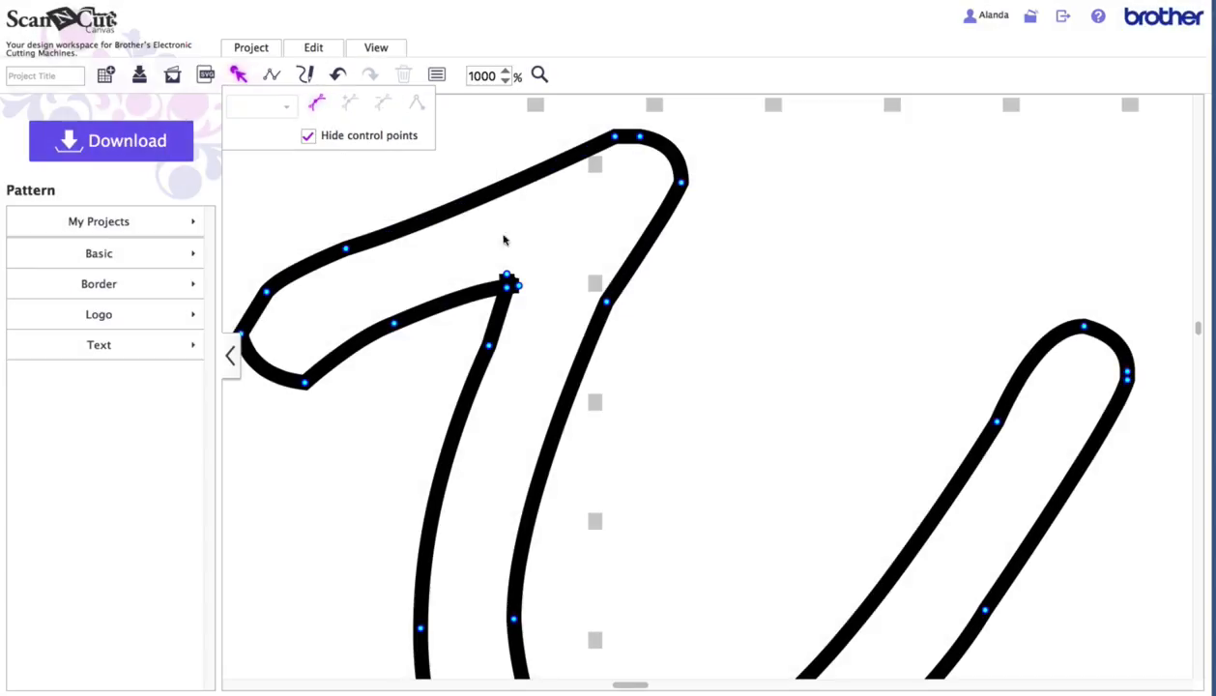
click(518, 289)
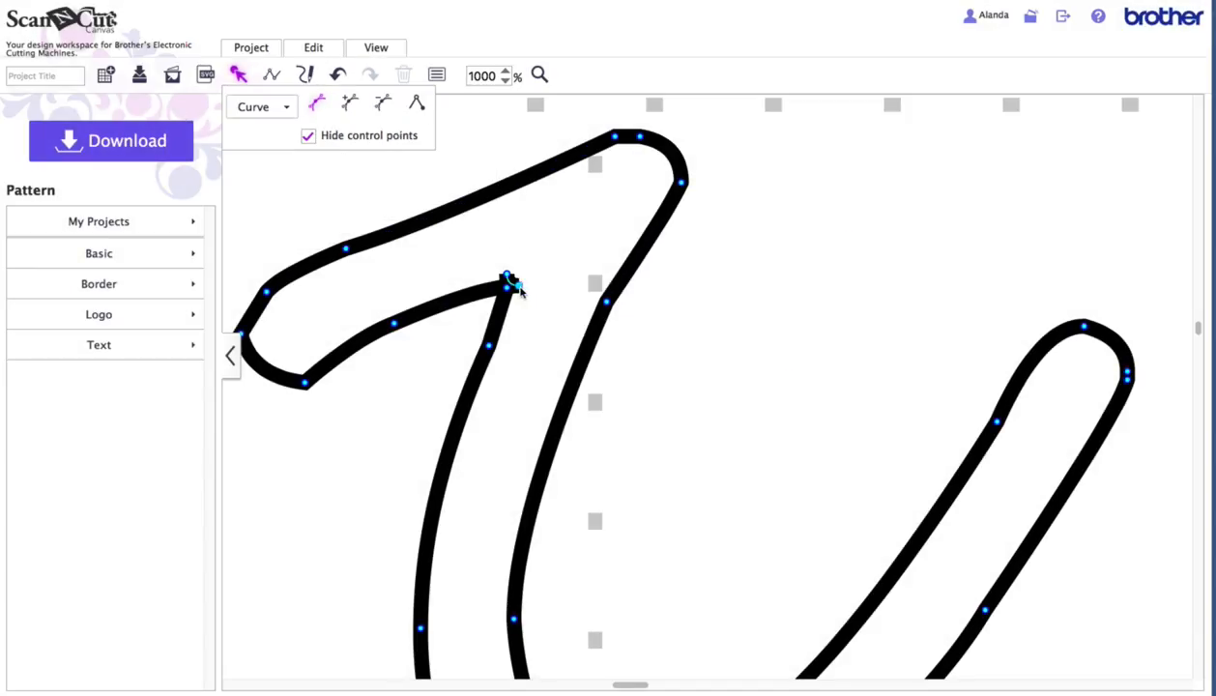
click(381, 102)
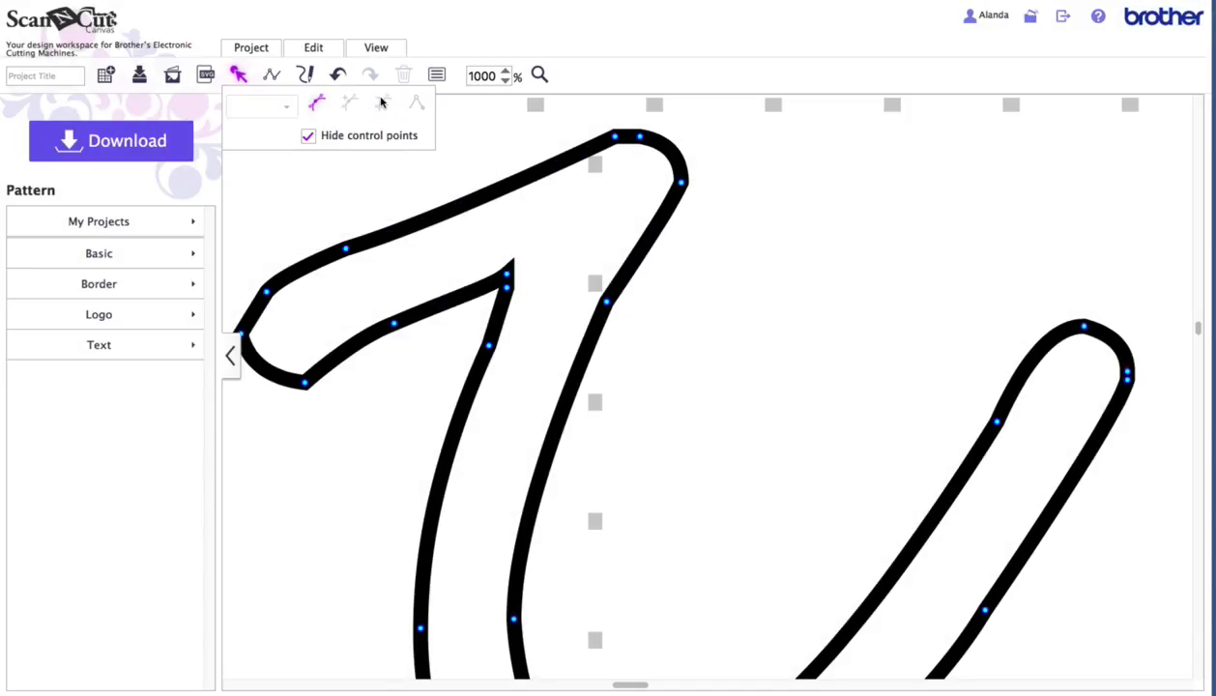
click(507, 288)
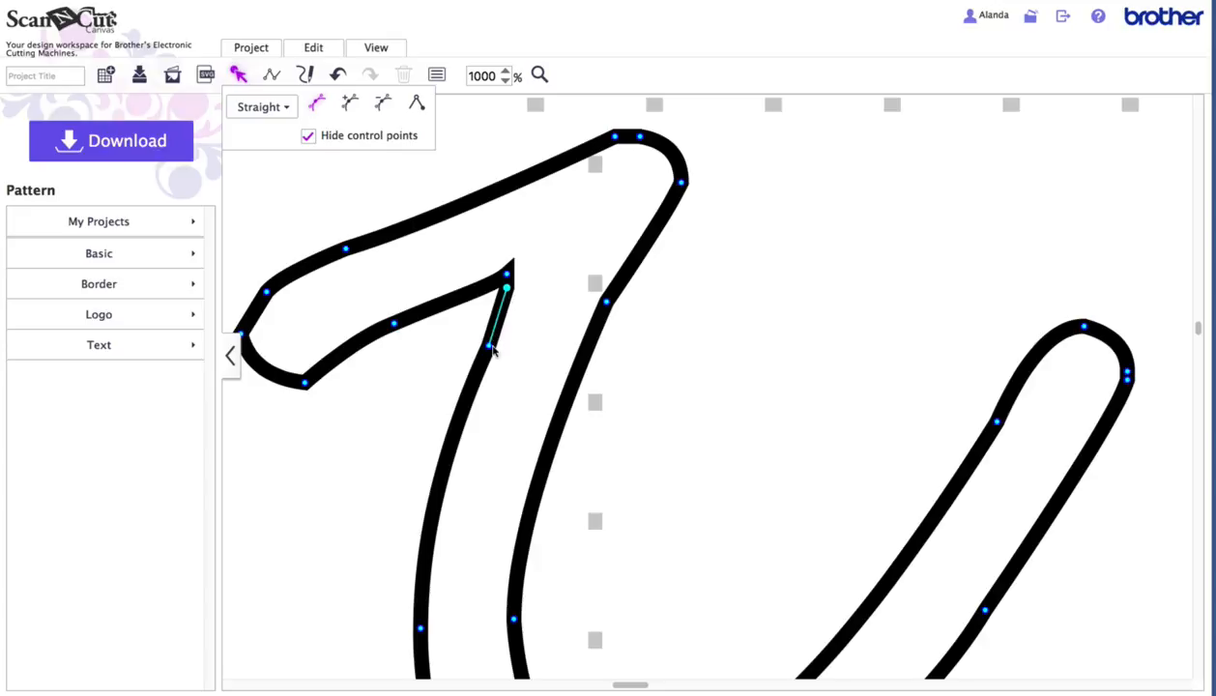
click(507, 278)
click(382, 103)
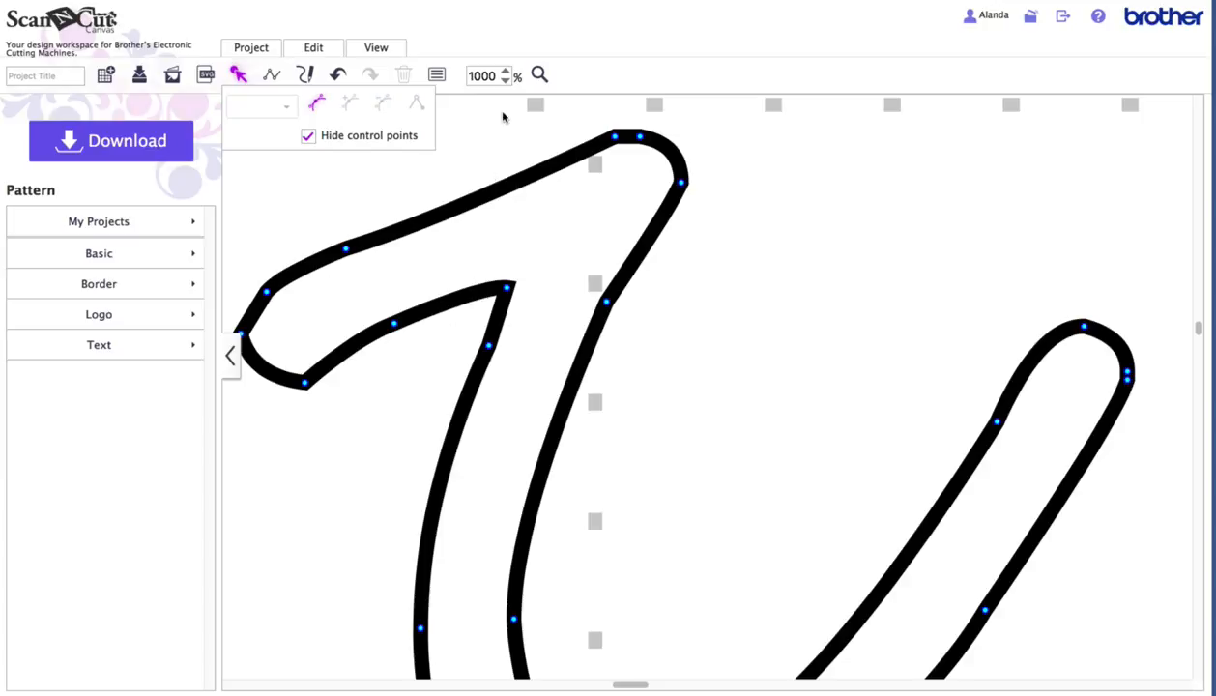
Finish point editing, reselect the letter r and test it with Weld on its own.
click(503, 82)
click(503, 82)
click(504, 82)
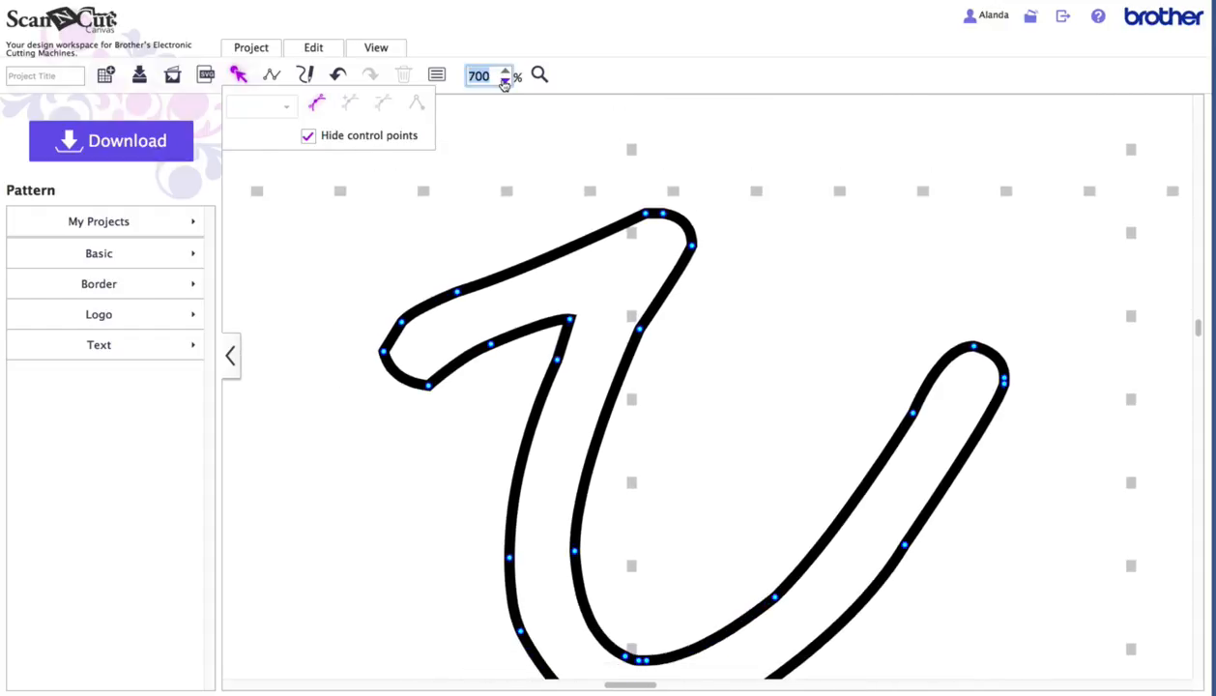
click(504, 82)
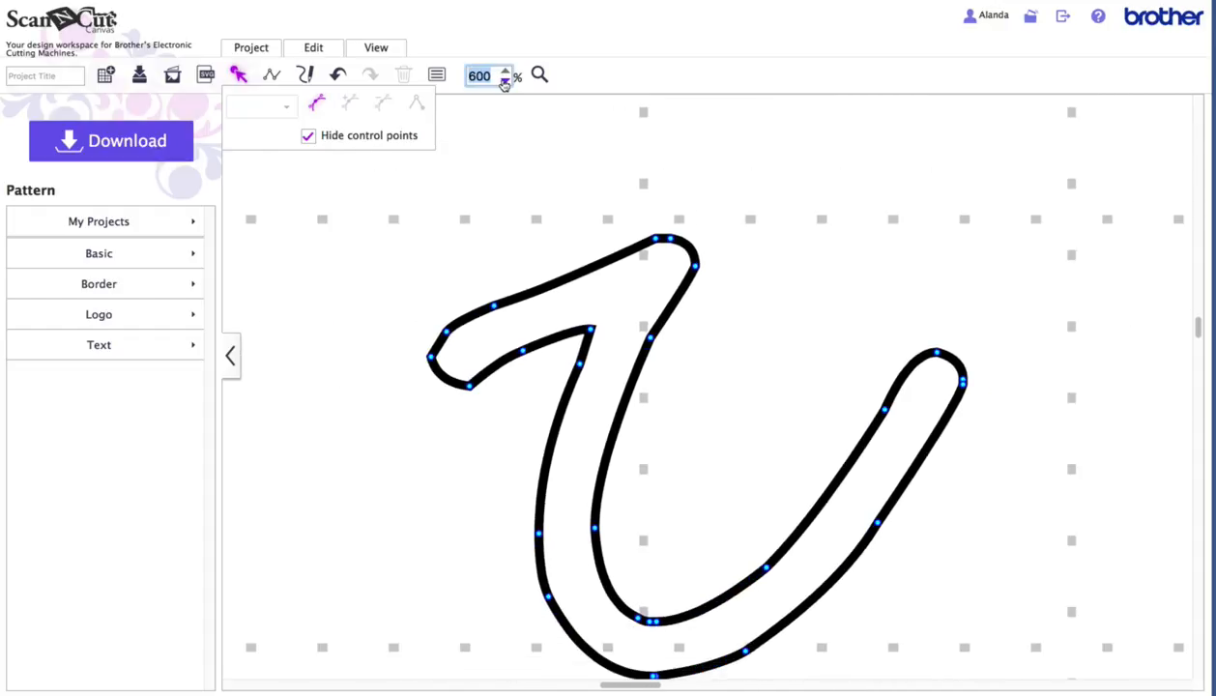
scroll(547, 141, down, 2)
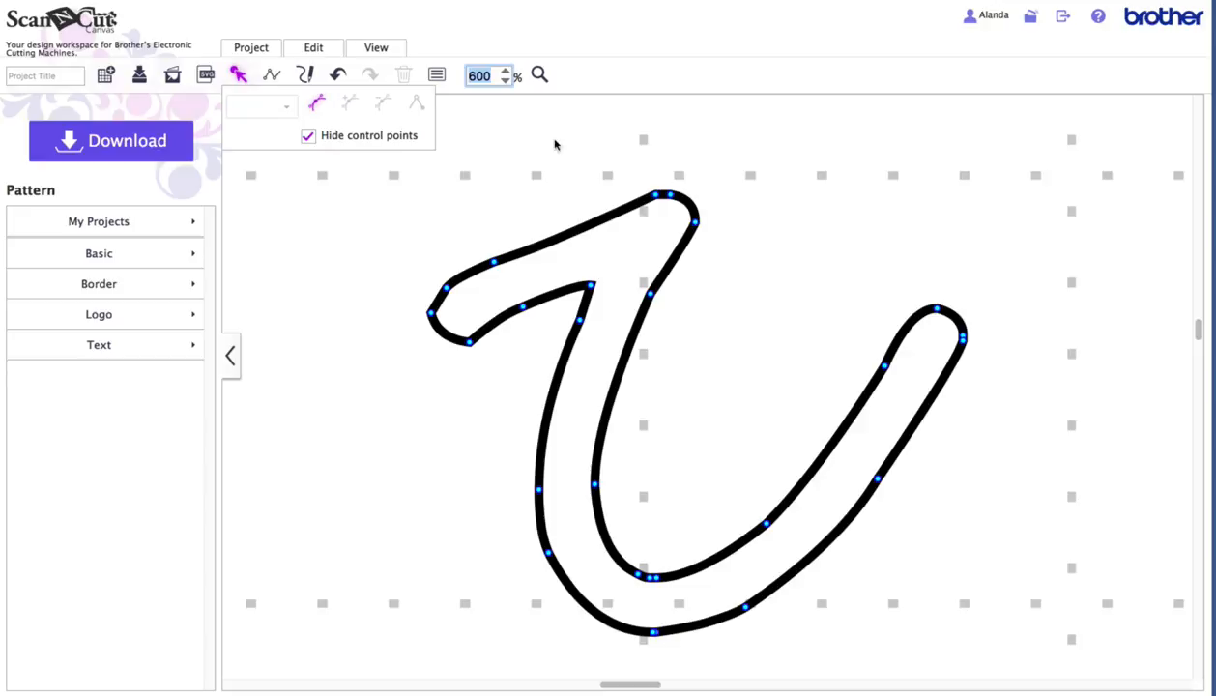
click(773, 253)
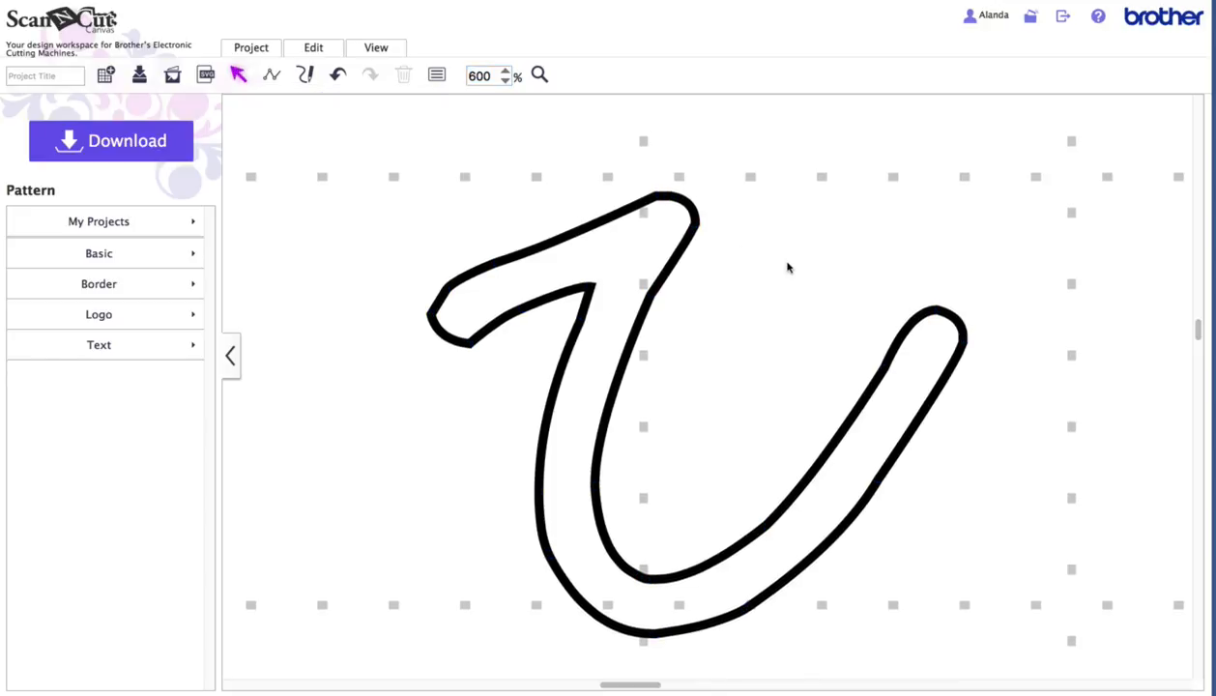
click(548, 247)
right_click(606, 241)
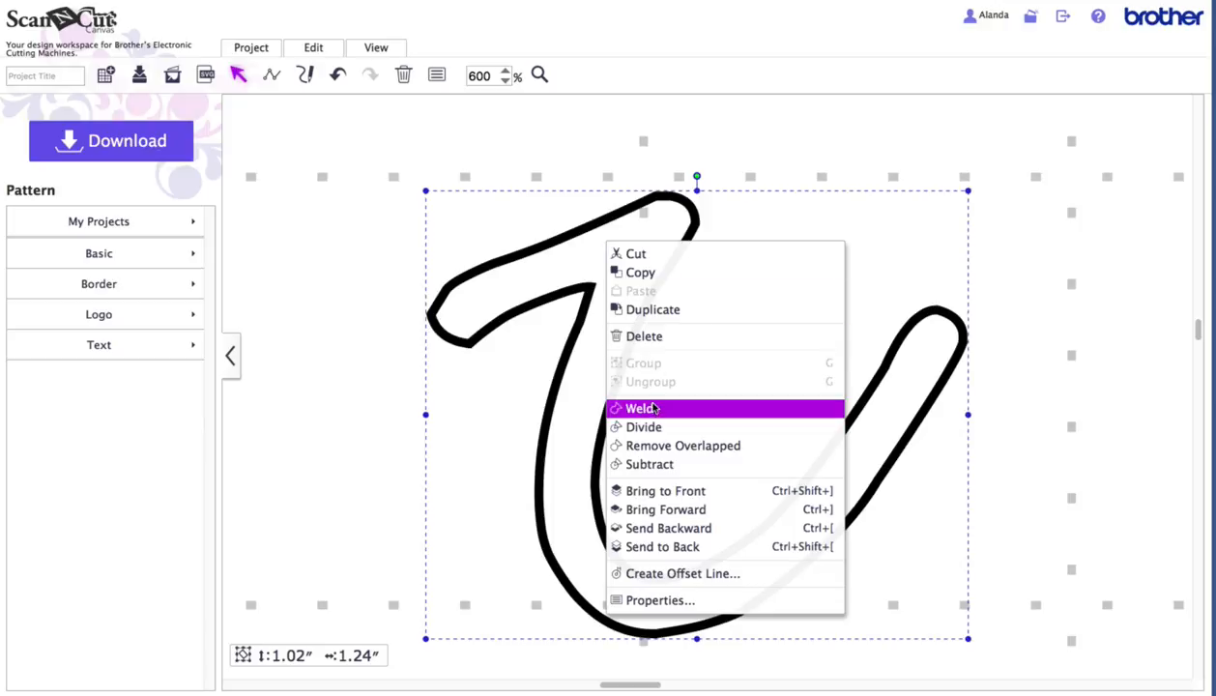
click(650, 409)
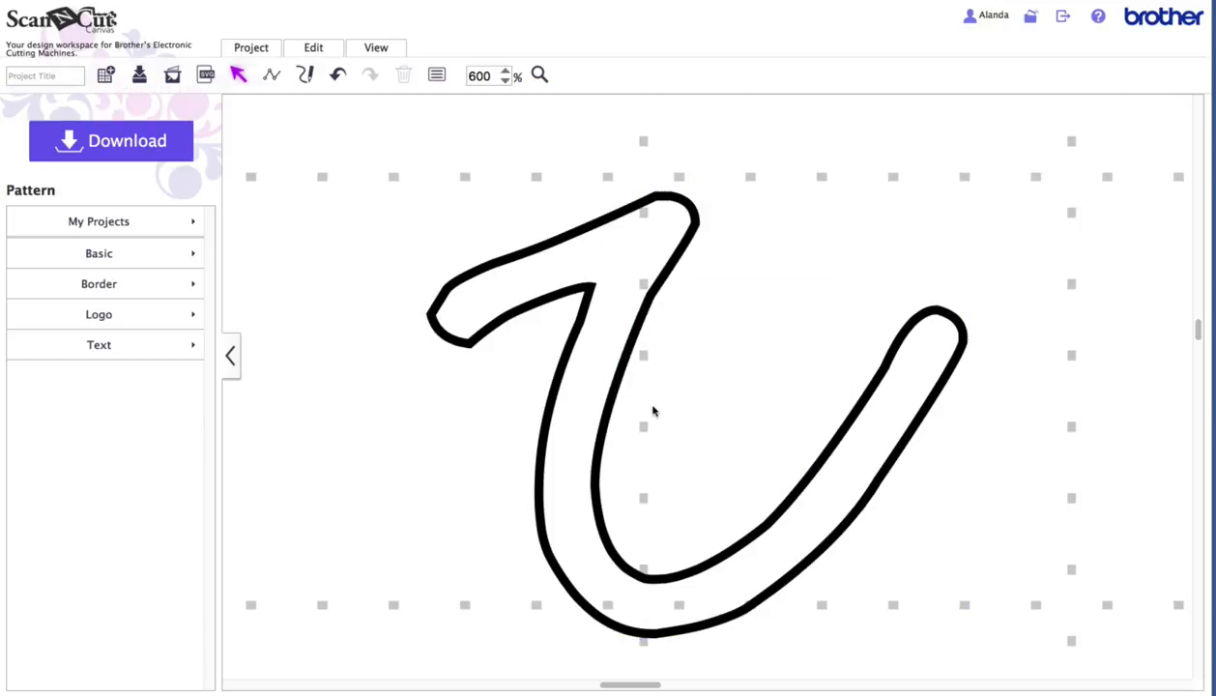
Move the letter r back to the start of the word so it overlaps the o.
click(505, 82)
click(505, 82)
click(505, 82)
click(504, 82)
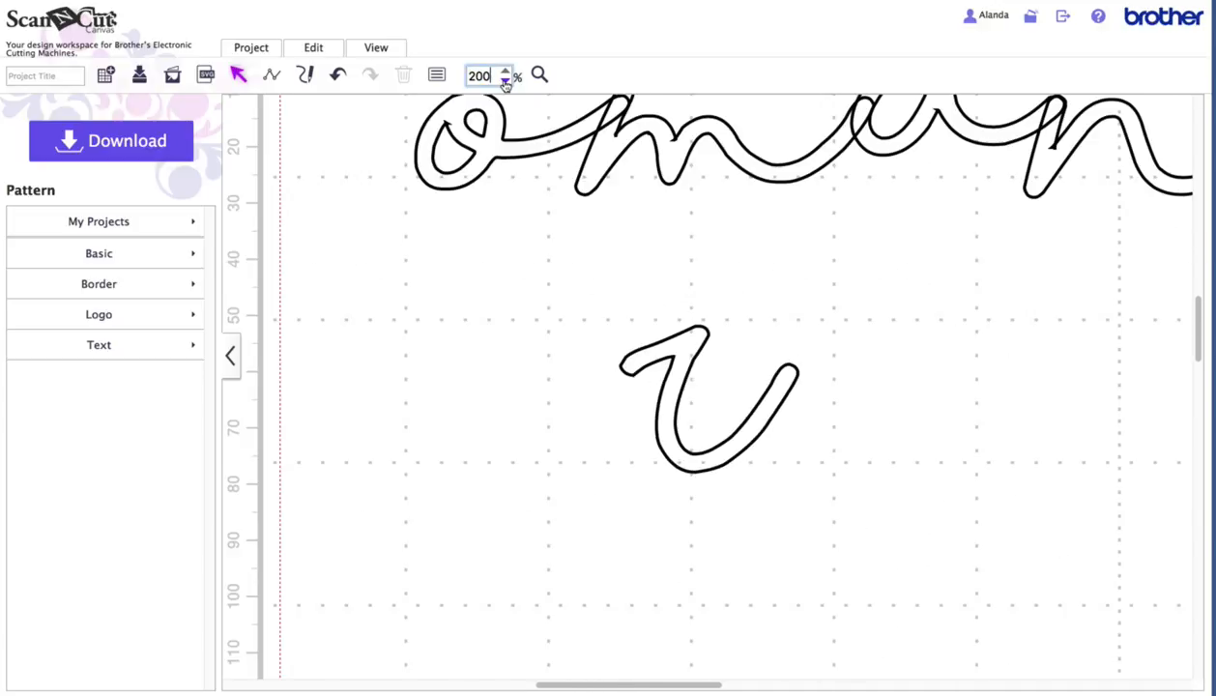
drag(662, 347, 321, 97)
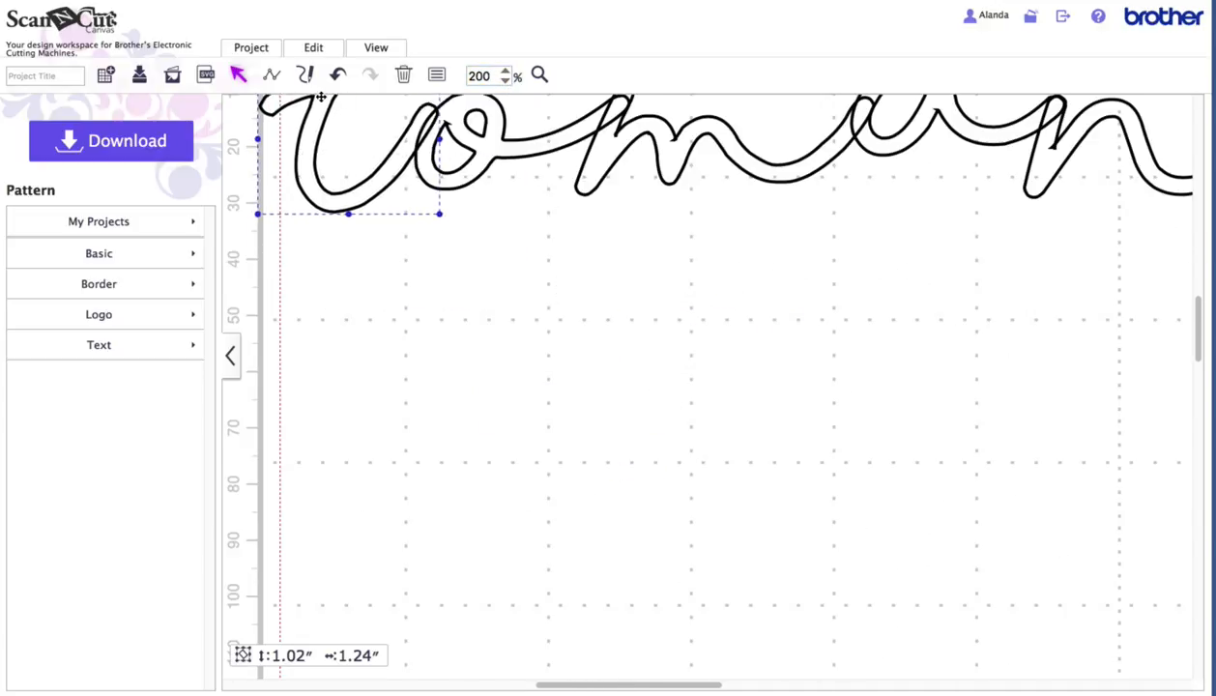
Move the letter o out of the word to the empty area below.
drag(481, 147, 568, 350)
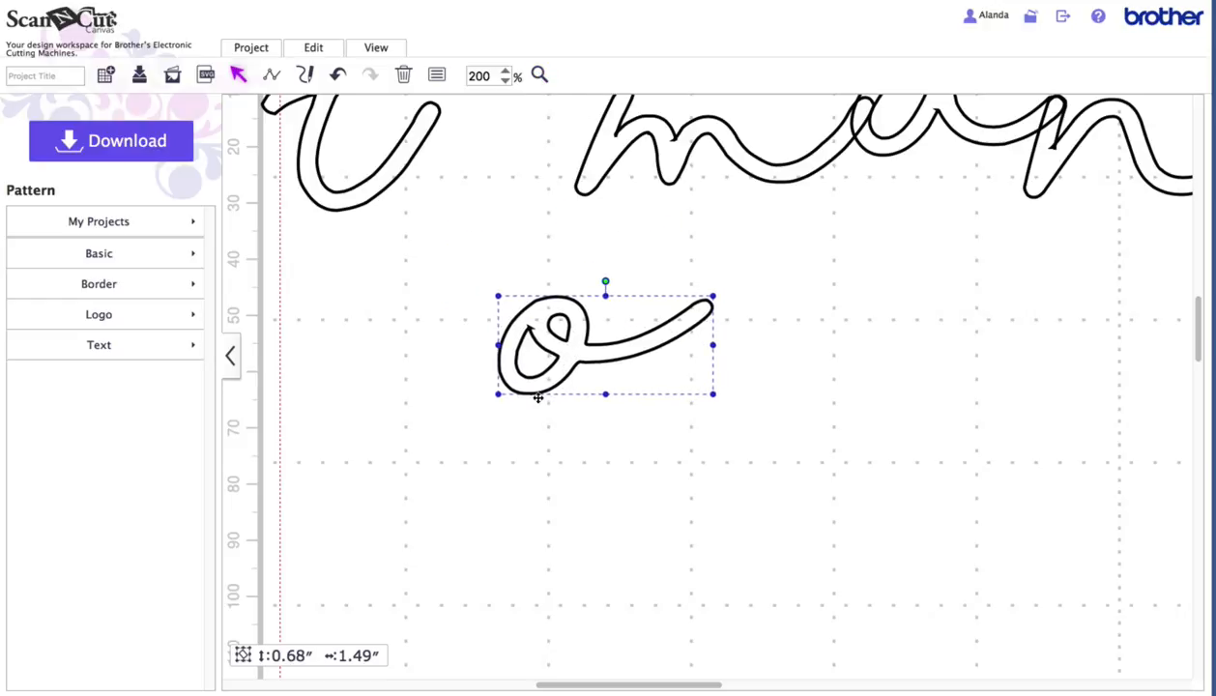
click(539, 74)
drag(503, 309, 563, 363)
scroll(693, 463, down, 1)
scroll(693, 463, right, 3)
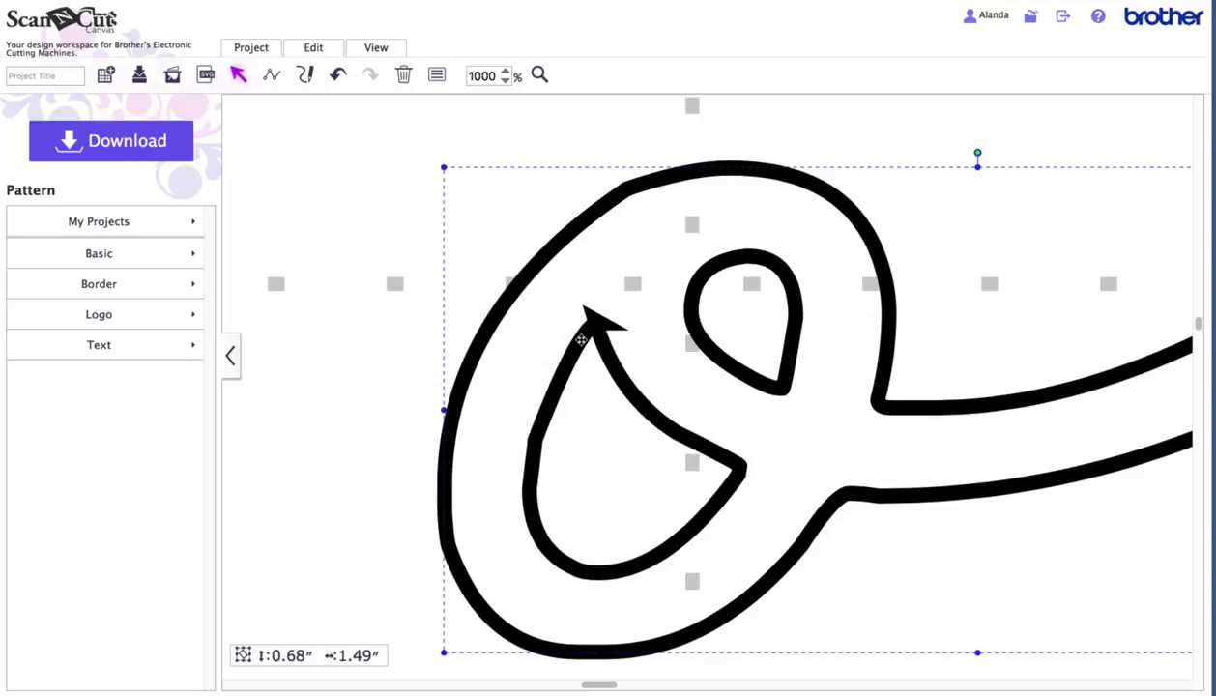
Ungroup the letter o into its separate outline paths.
double_click(545, 262)
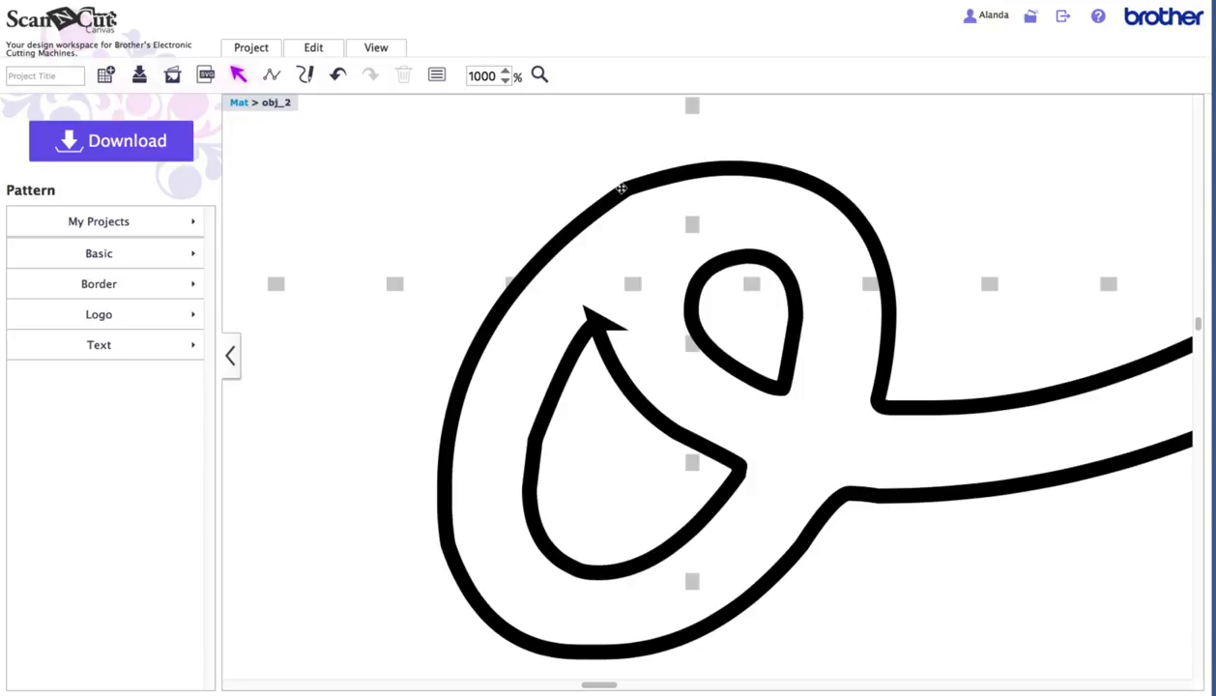
click(238, 104)
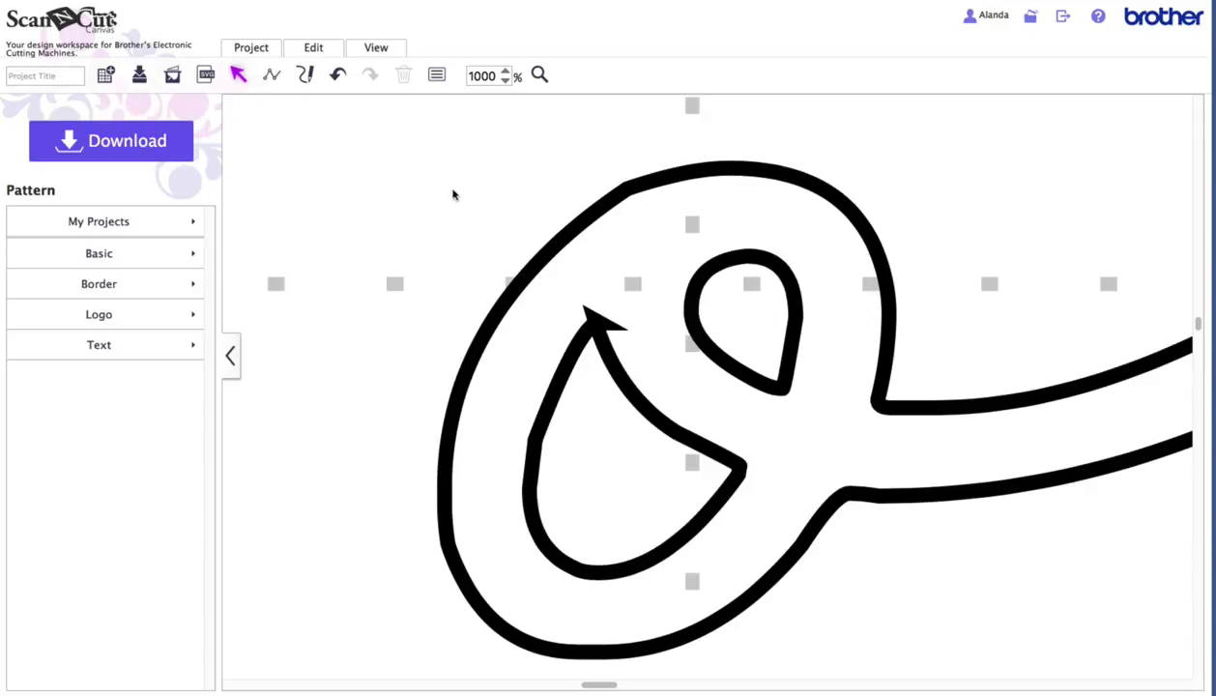
click(598, 216)
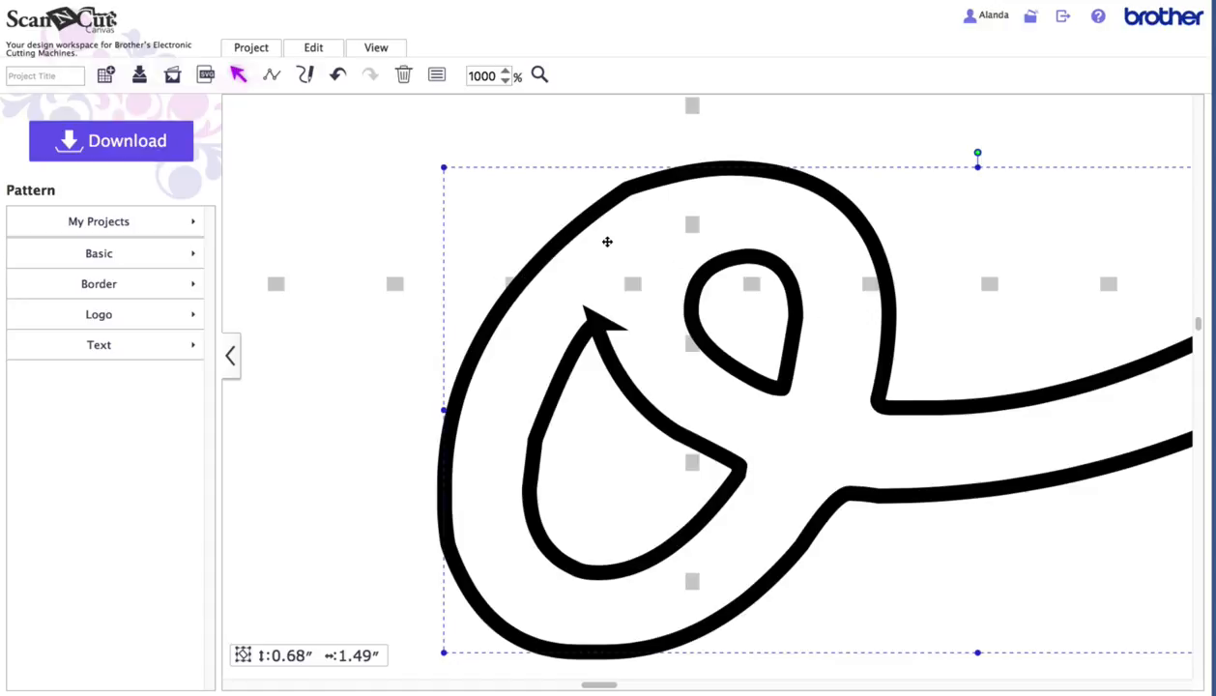
right_click(589, 219)
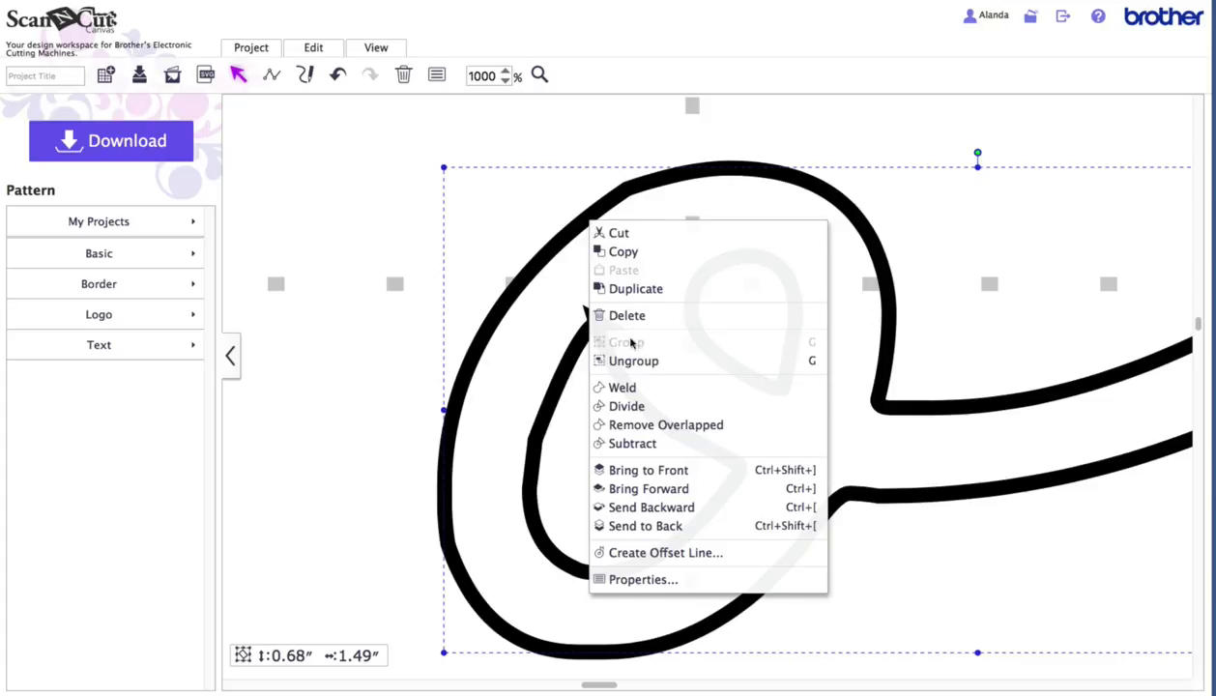
click(630, 357)
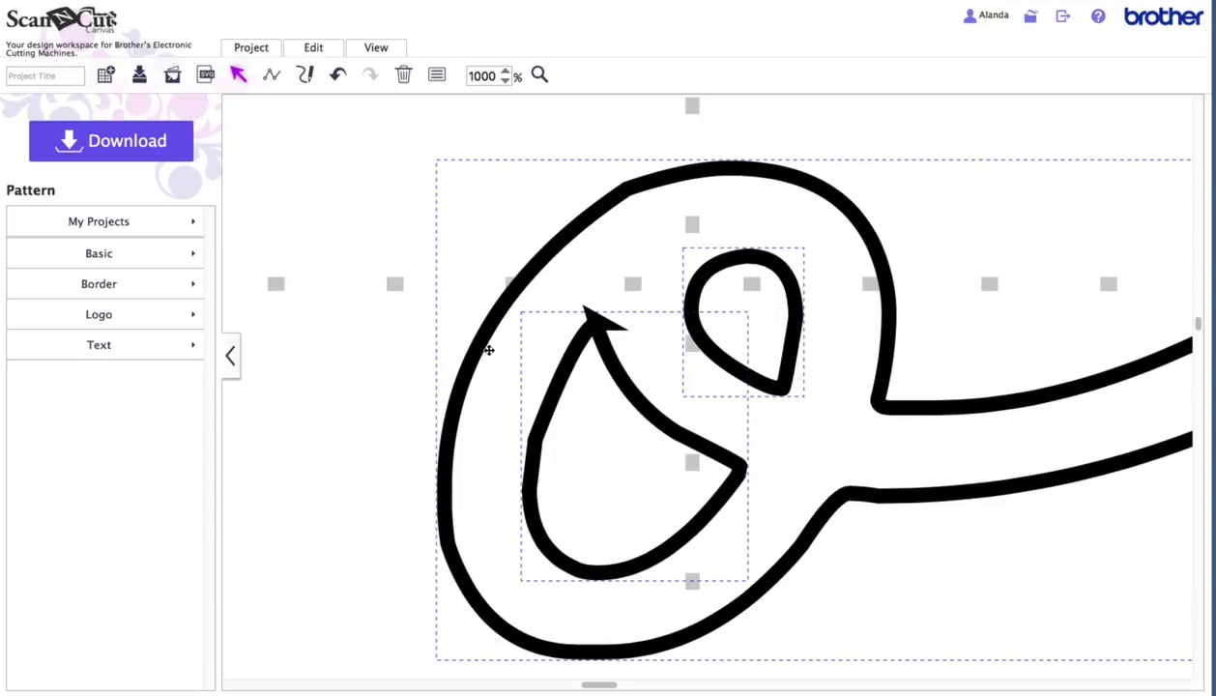
Delete the surplus points at the upper tip of the o's large inner outline and finish point editing.
click(405, 323)
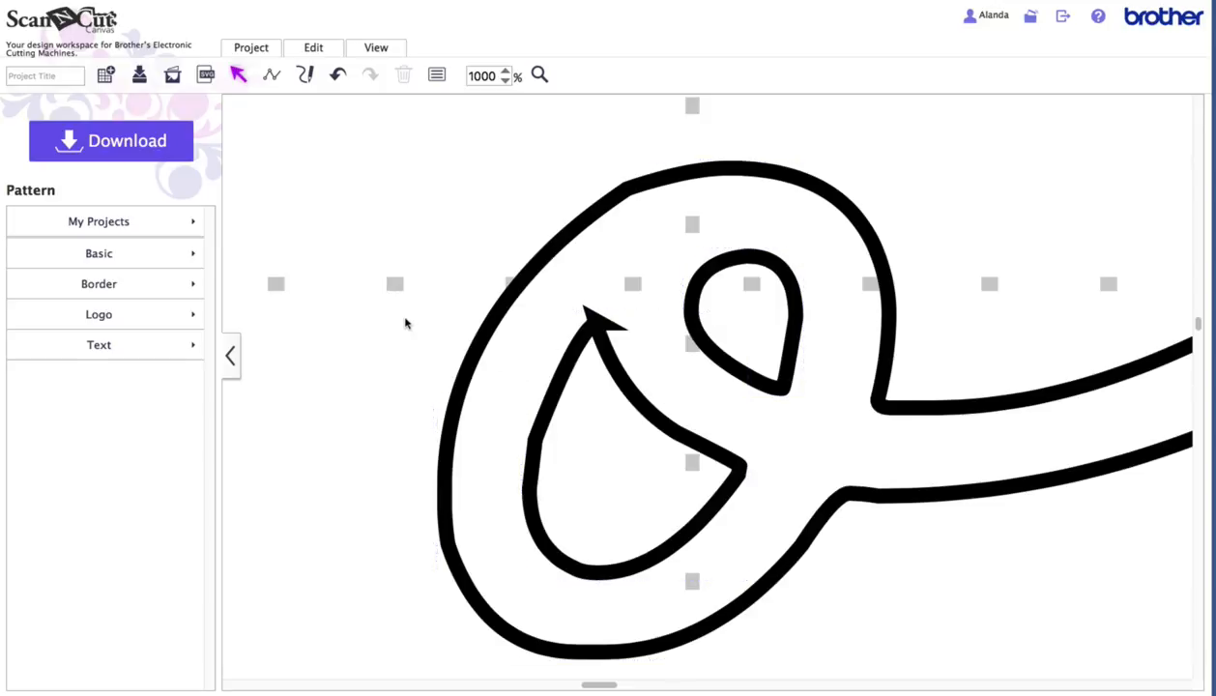
click(597, 350)
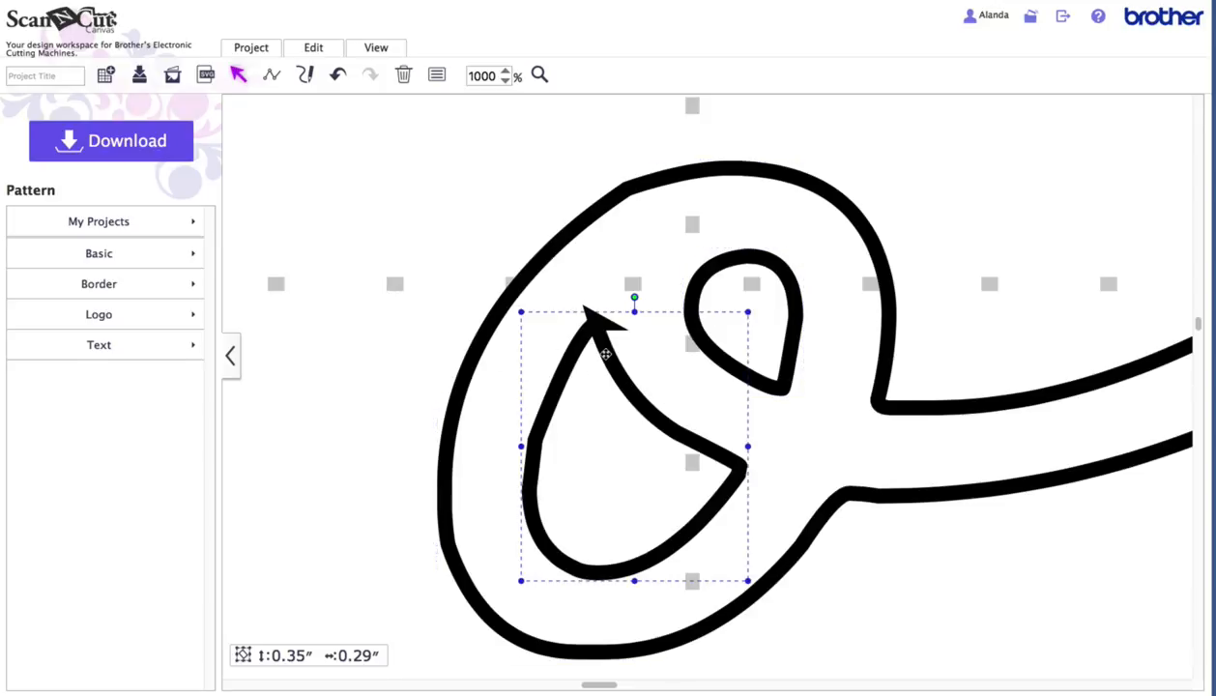
double_click(604, 355)
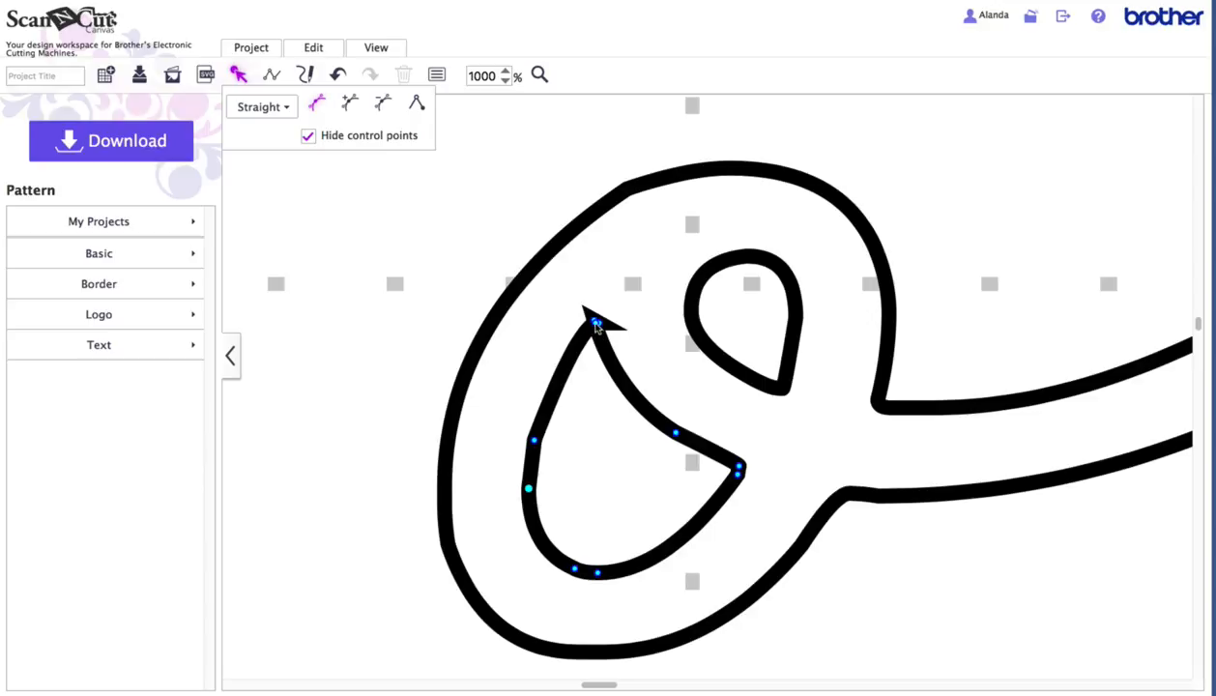
click(595, 323)
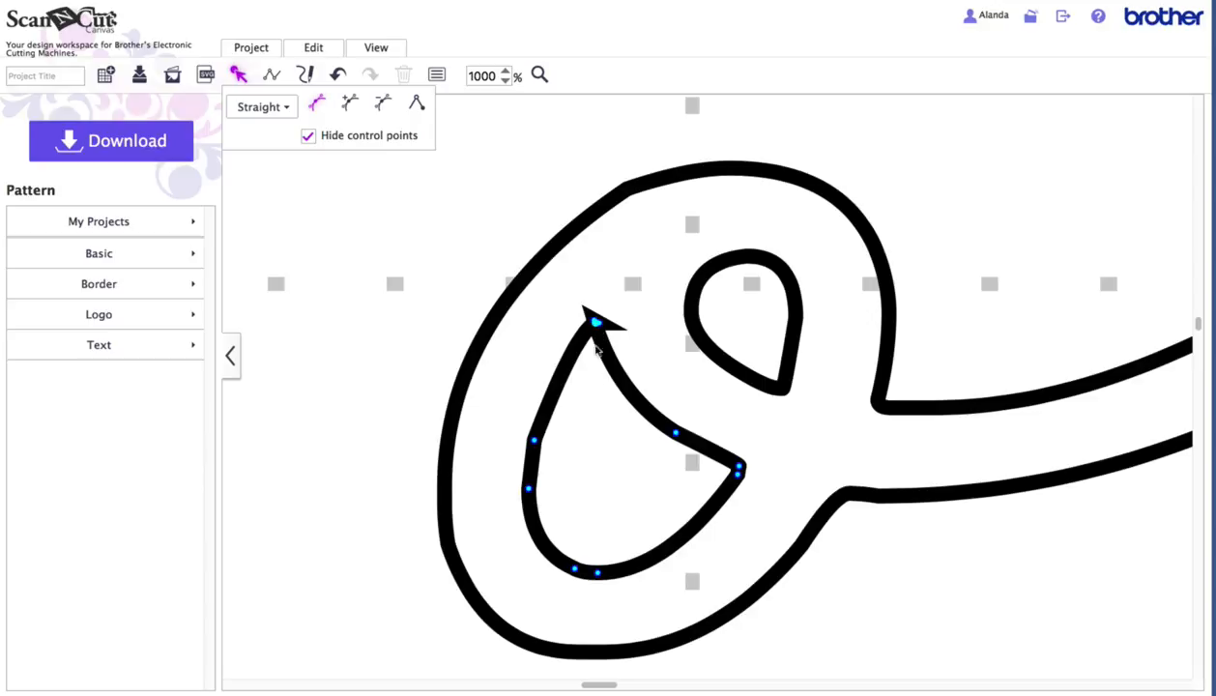
click(383, 103)
click(596, 322)
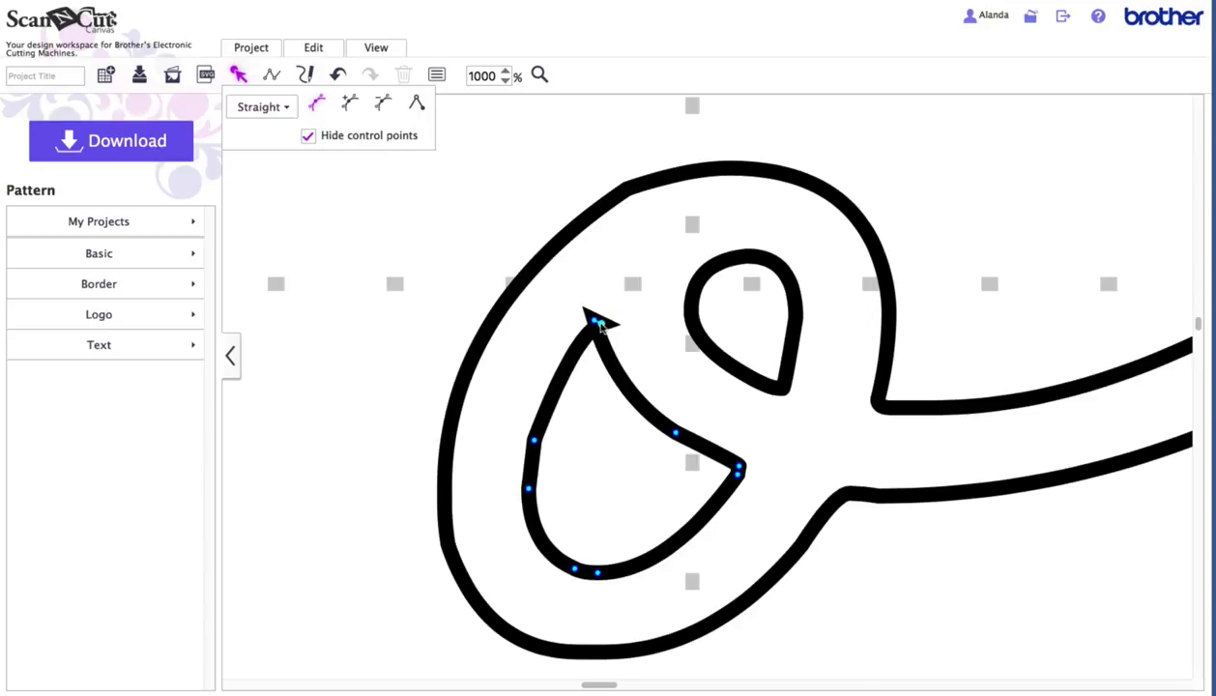
click(381, 105)
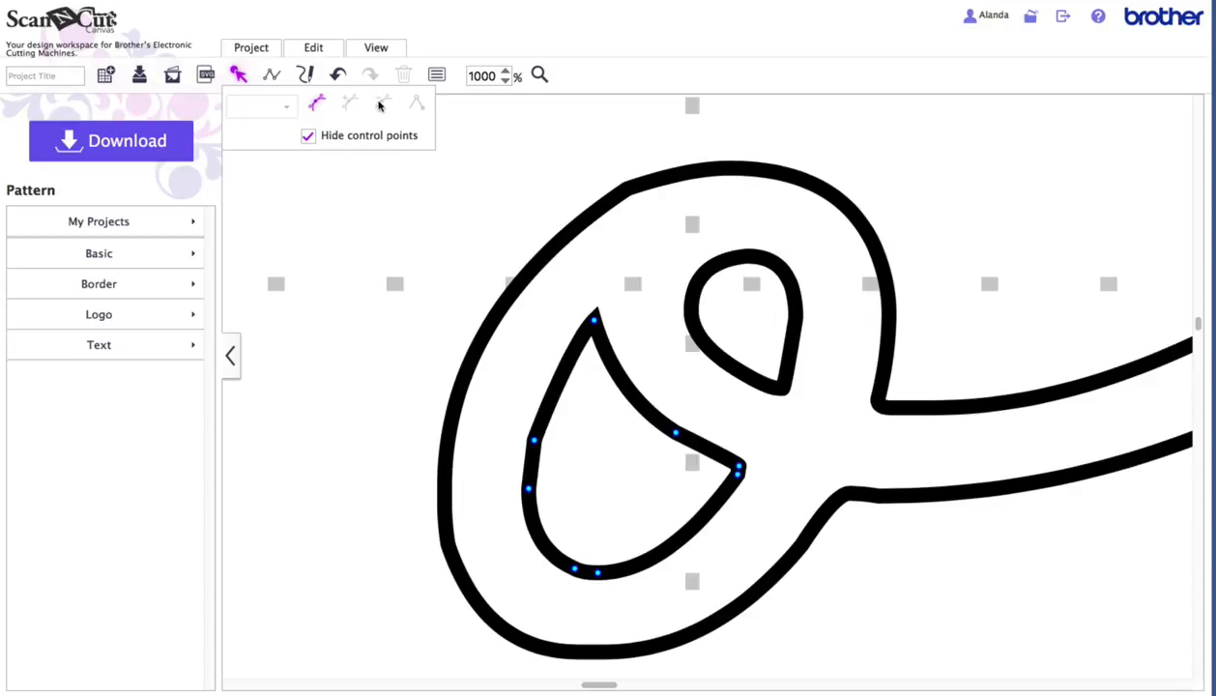
click(594, 322)
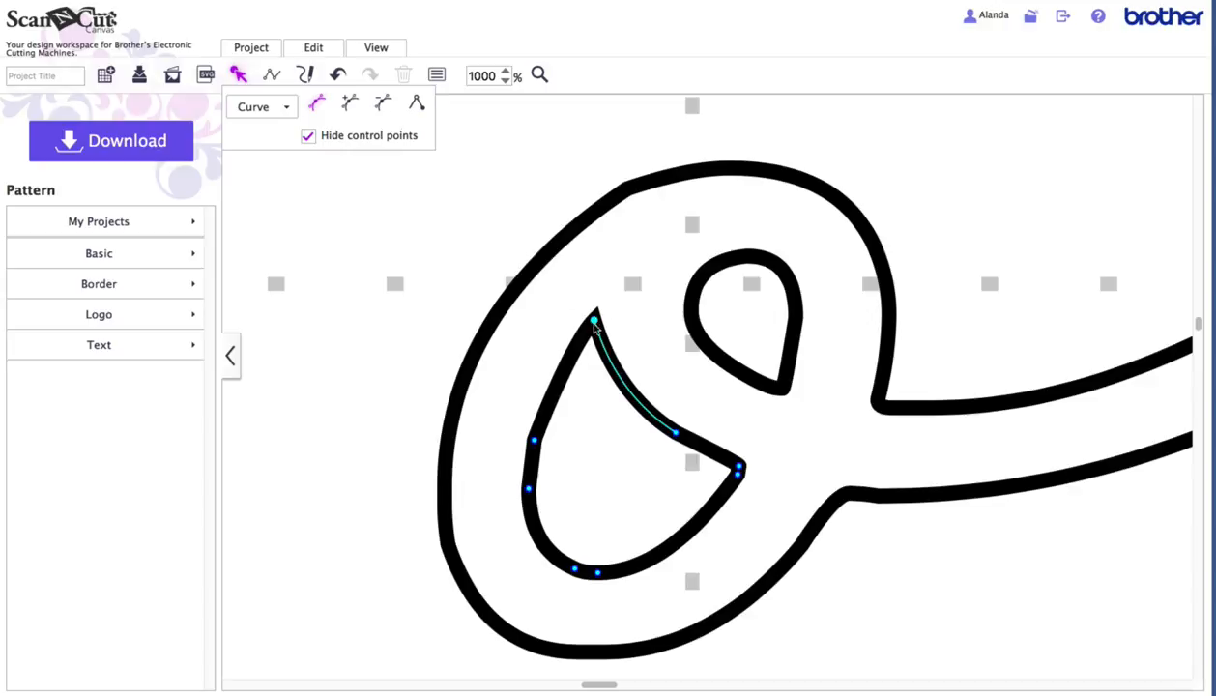
click(424, 288)
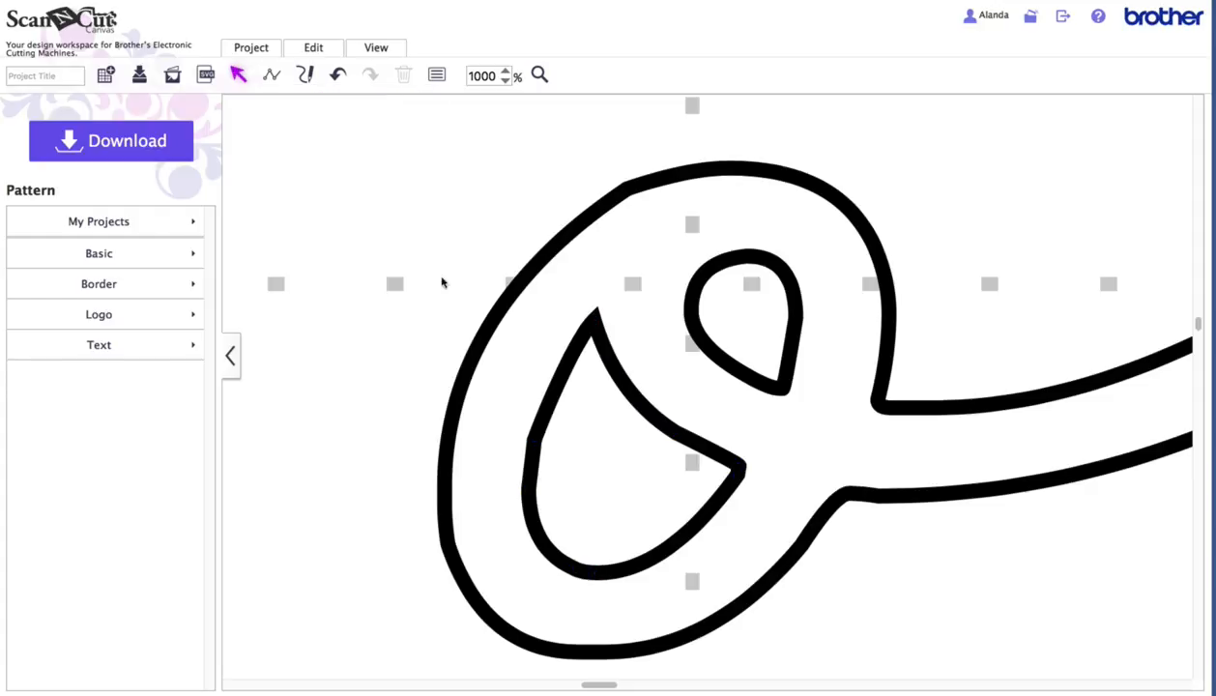
Group the three outline paths of the letter o.
click(469, 228)
drag(399, 160, 967, 600)
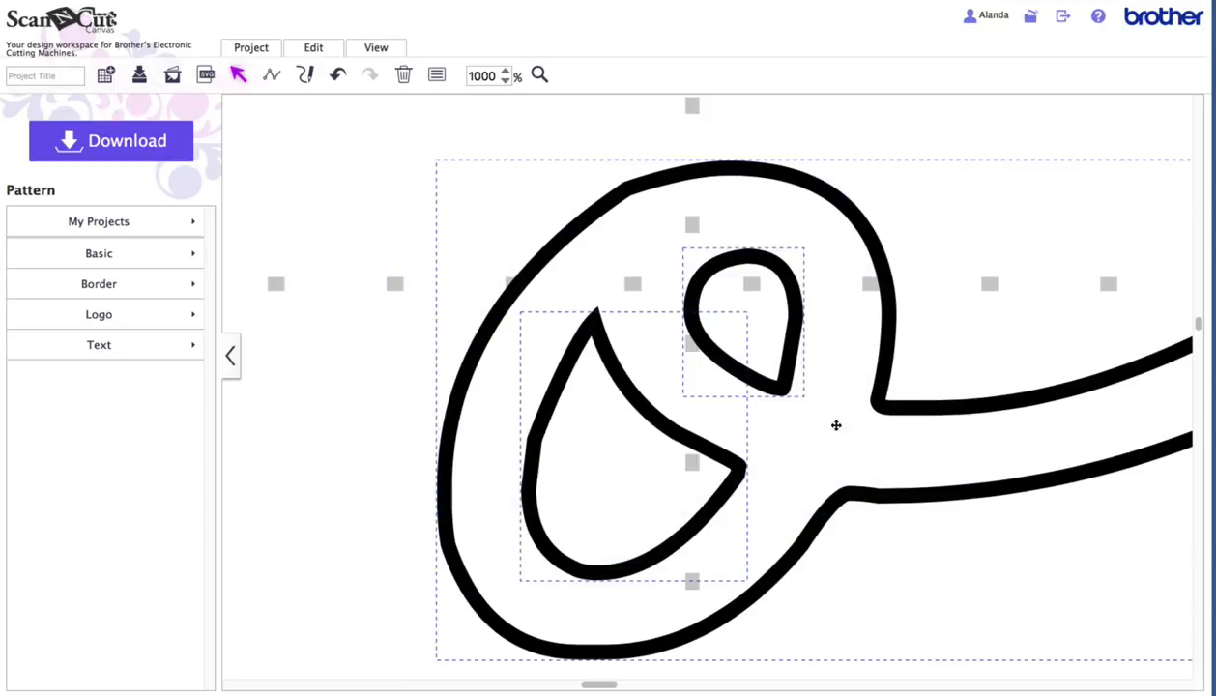
right_click(785, 384)
click(821, 434)
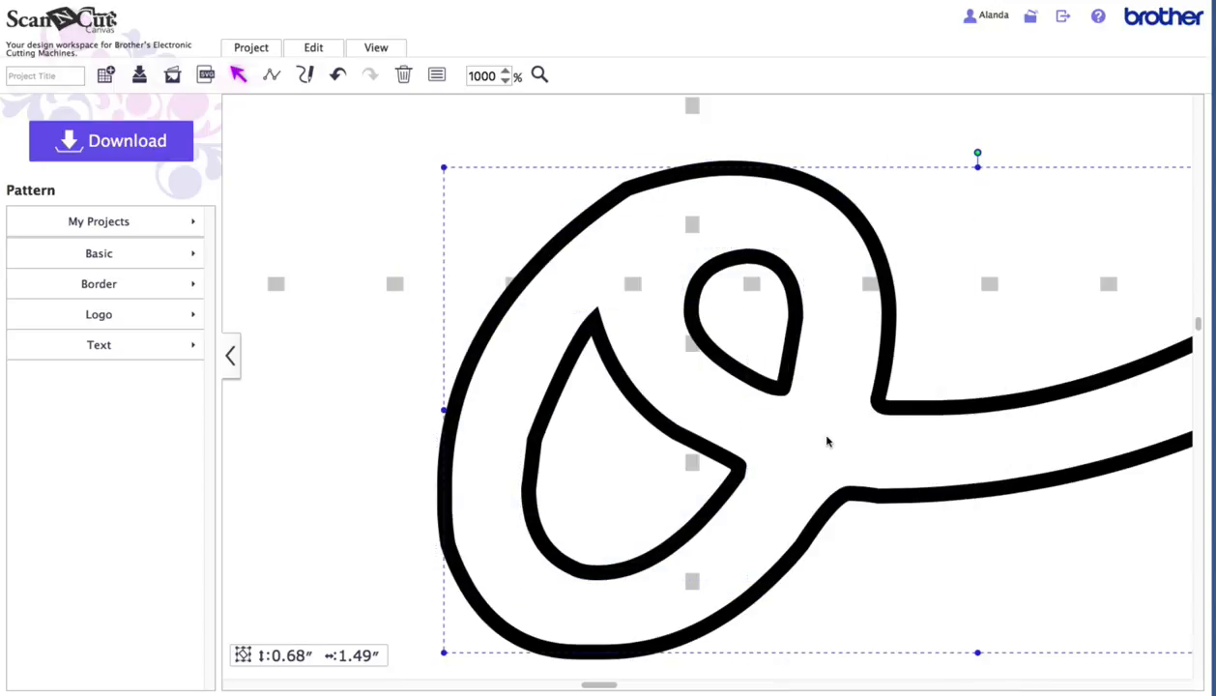
Try Weld on the grouped letter o, then undo the weld.
right_click(698, 264)
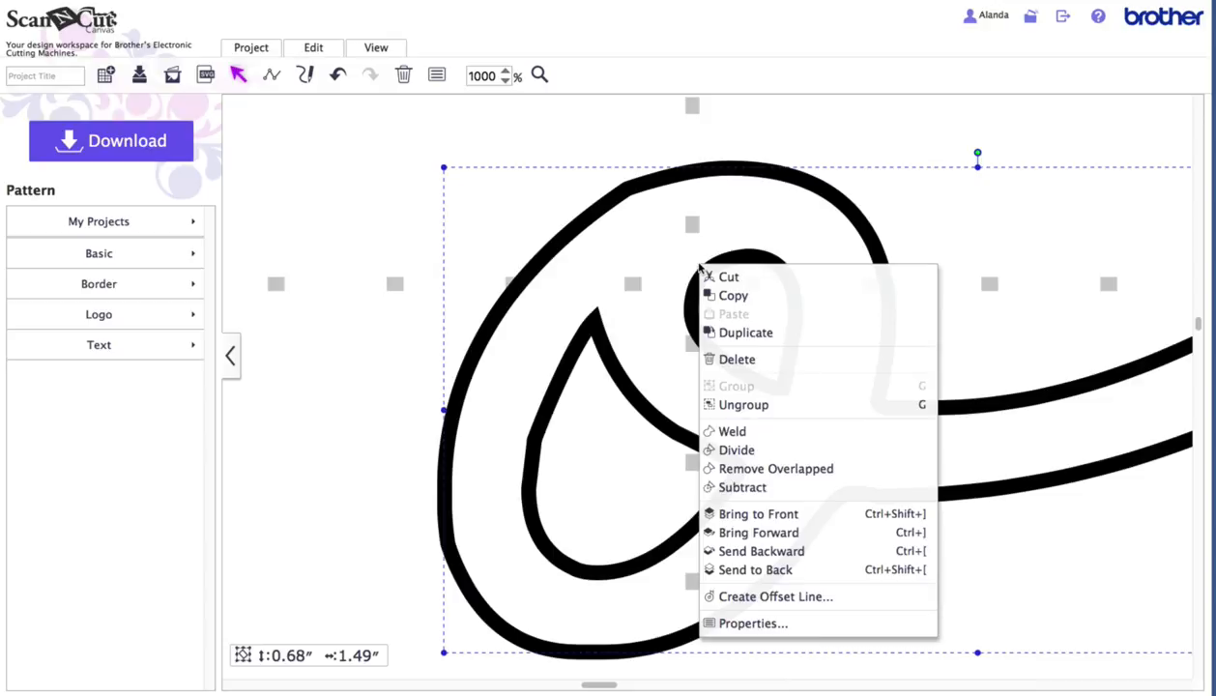
click(745, 432)
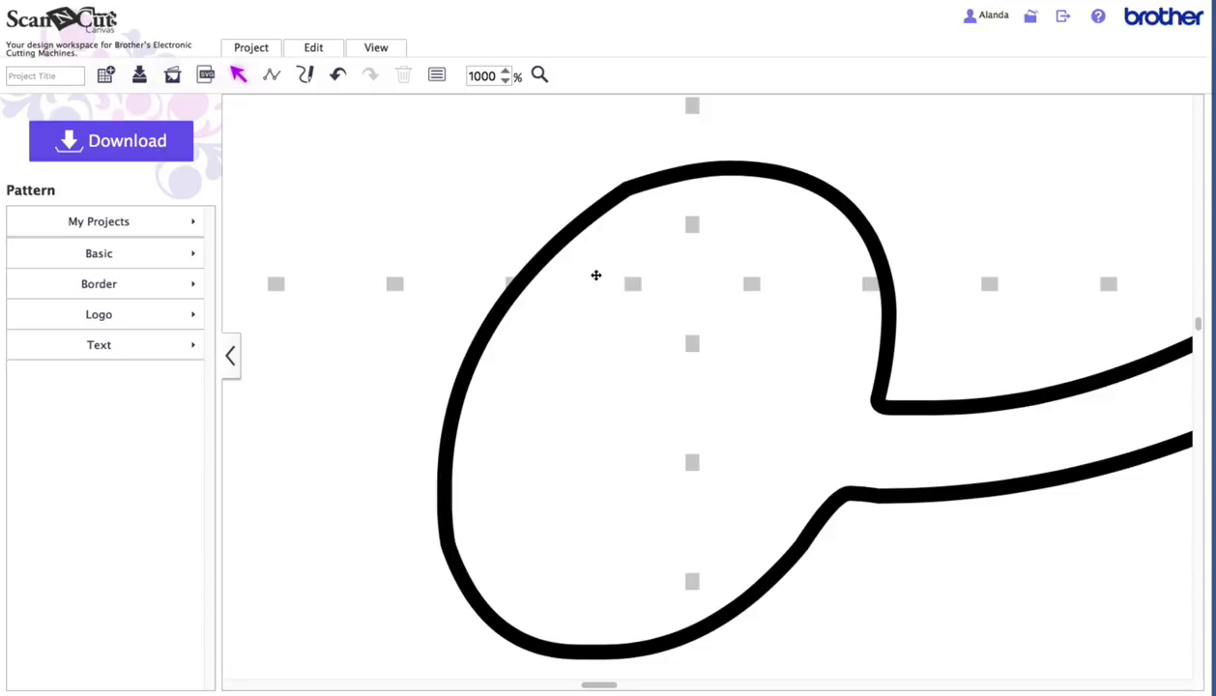
key(ctrl+z)
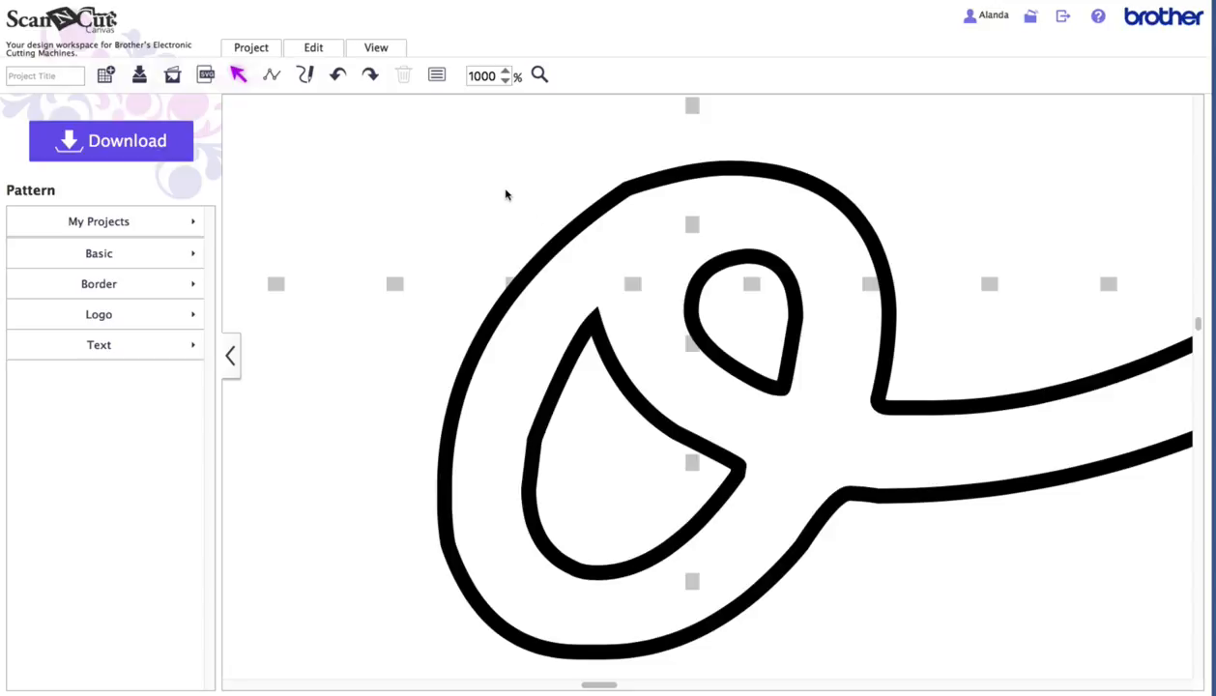
Ungroup the letter o back into its separate outline paths.
click(648, 185)
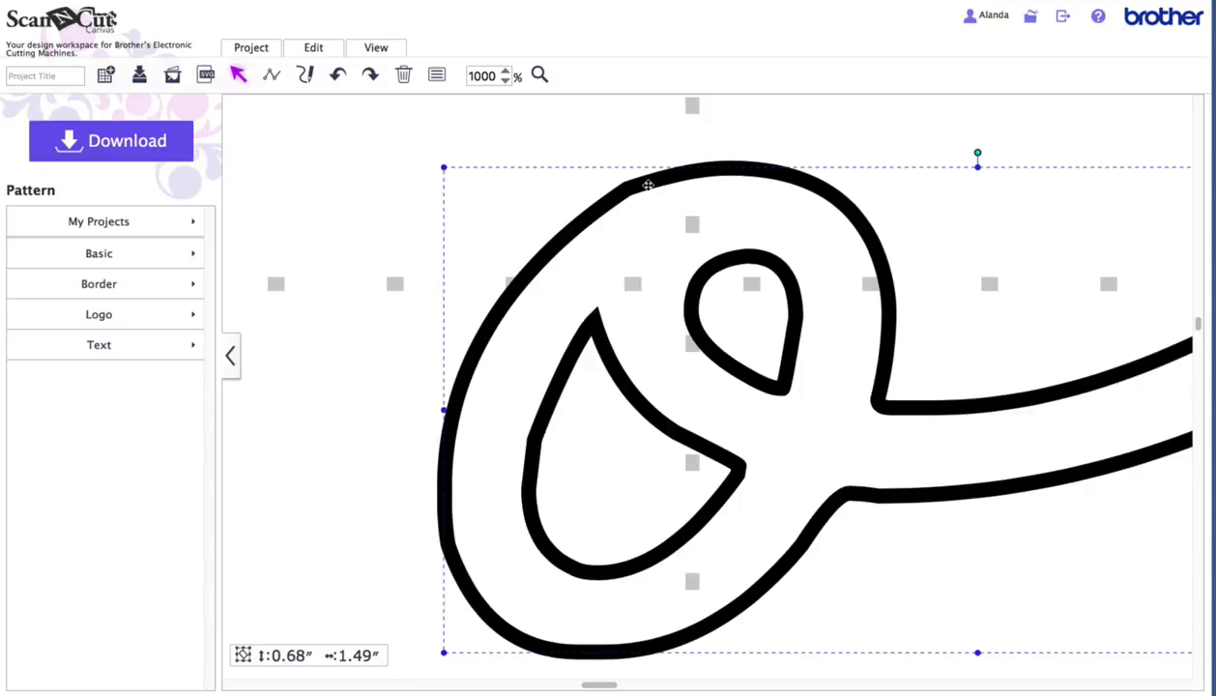
scroll(648, 184, left, 1)
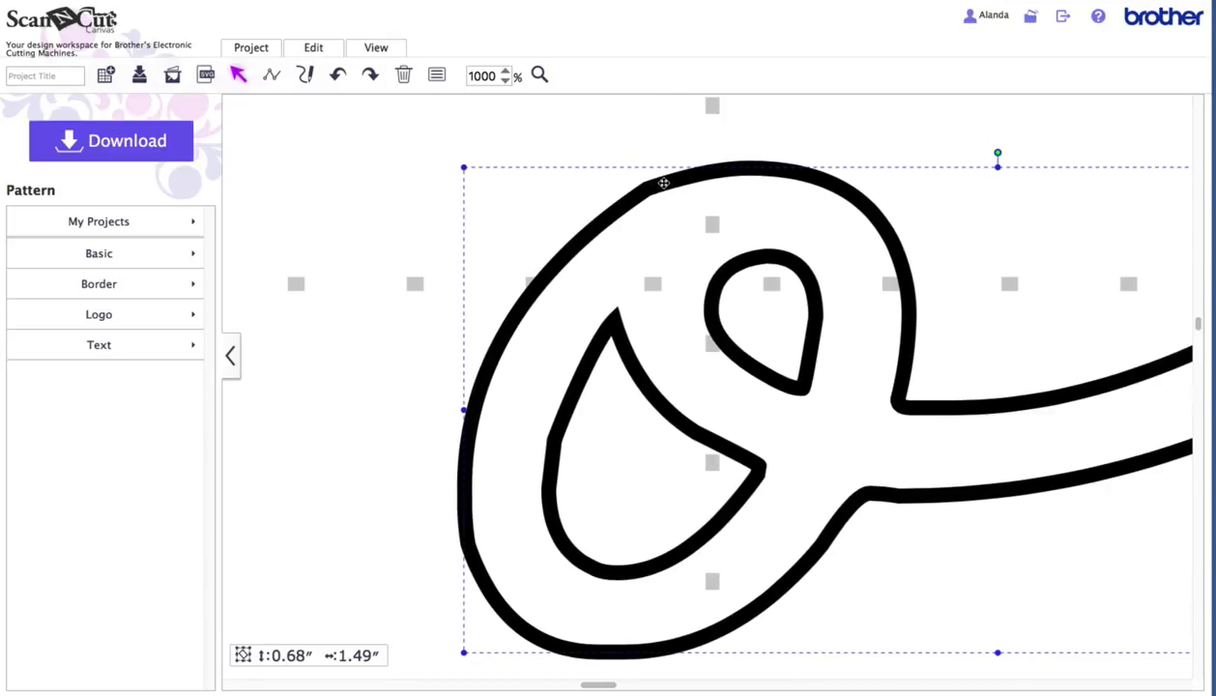
right_click(662, 186)
click(669, 323)
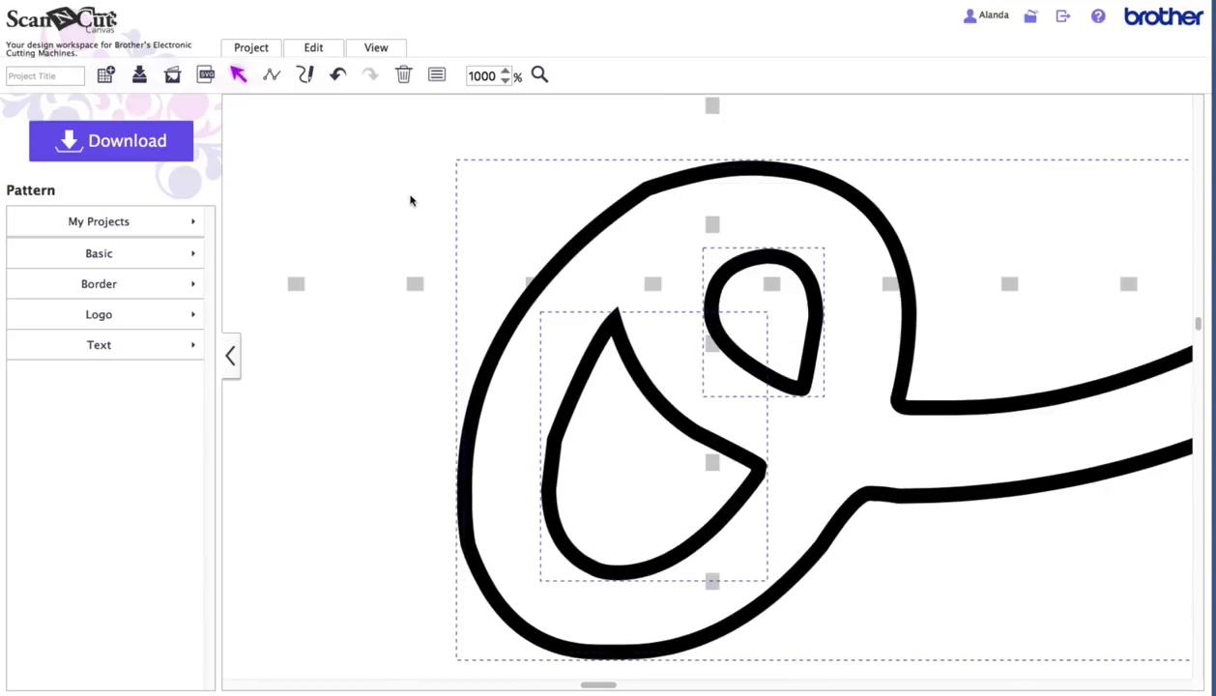
Combine the o's three outline paths with Subtract so the two inner shapes are cut out of the letter.
click(553, 138)
drag(350, 141, 1023, 628)
right_click(743, 313)
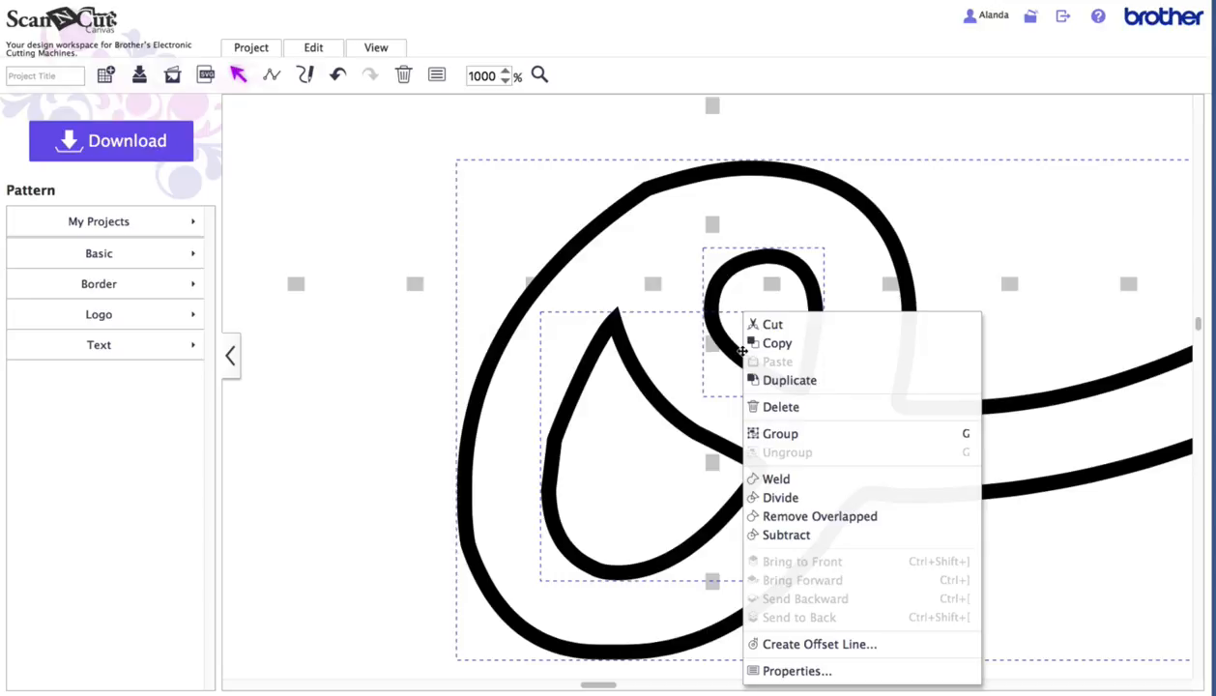
click(782, 534)
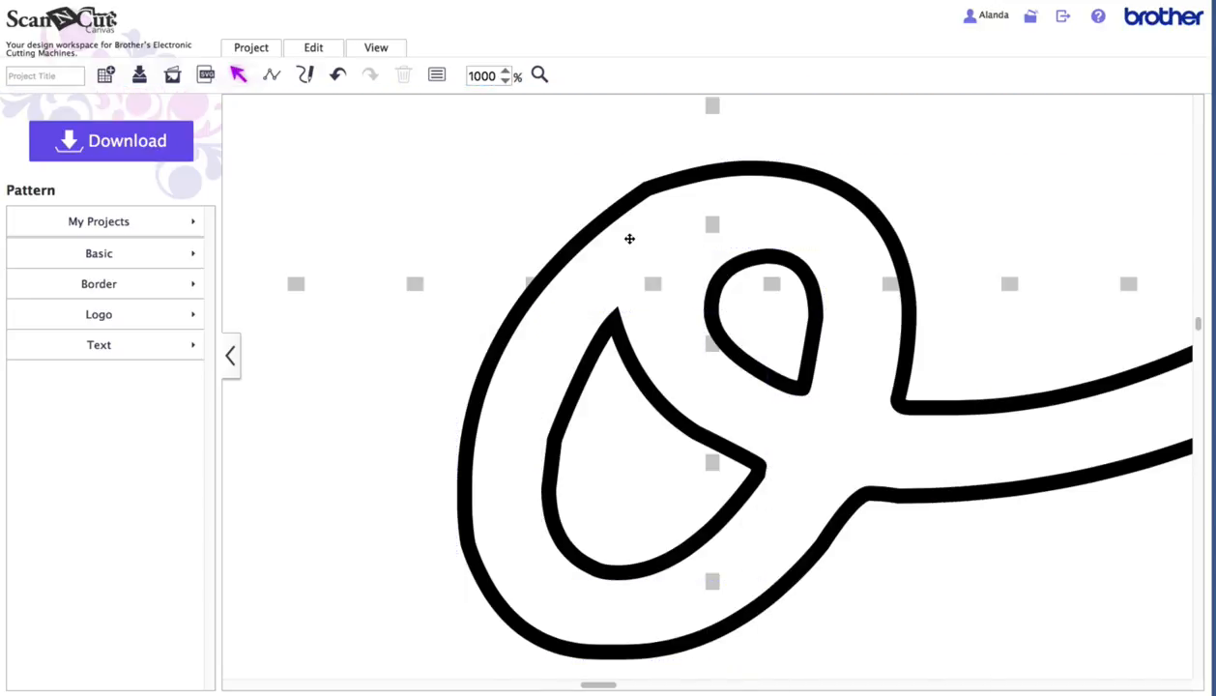
Nudge the combined letter o slightly upward and test it with Weld on its own.
drag(635, 239, 651, 220)
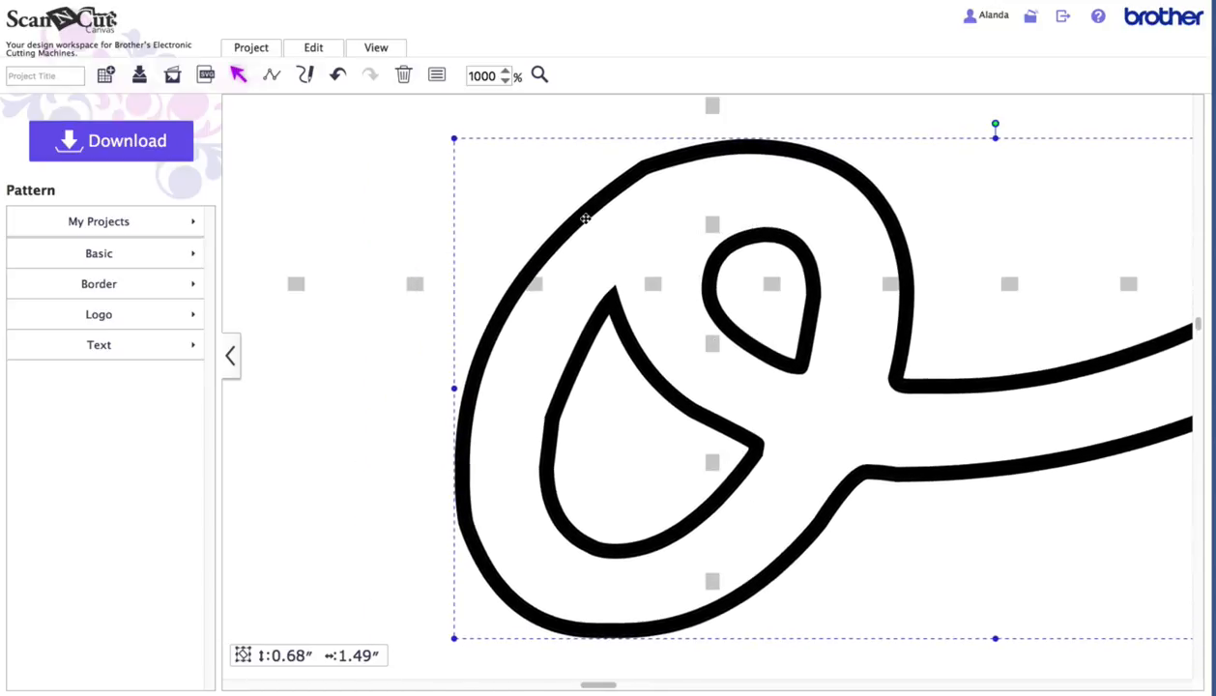
right_click(663, 211)
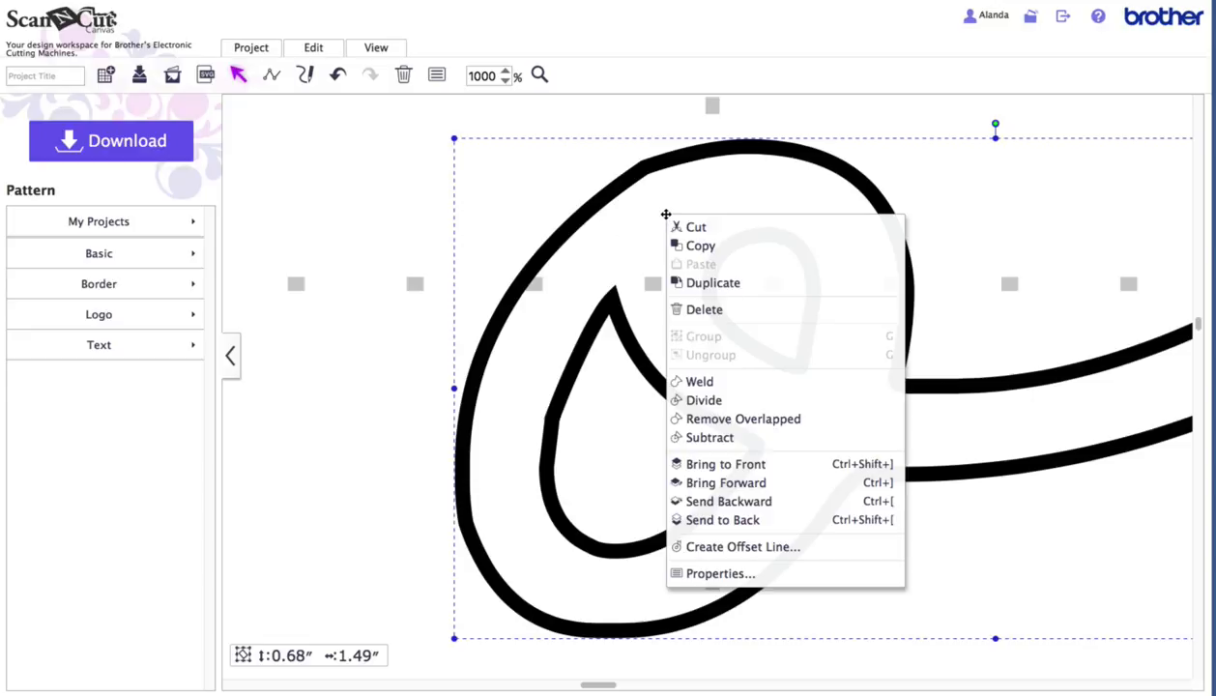
click(700, 381)
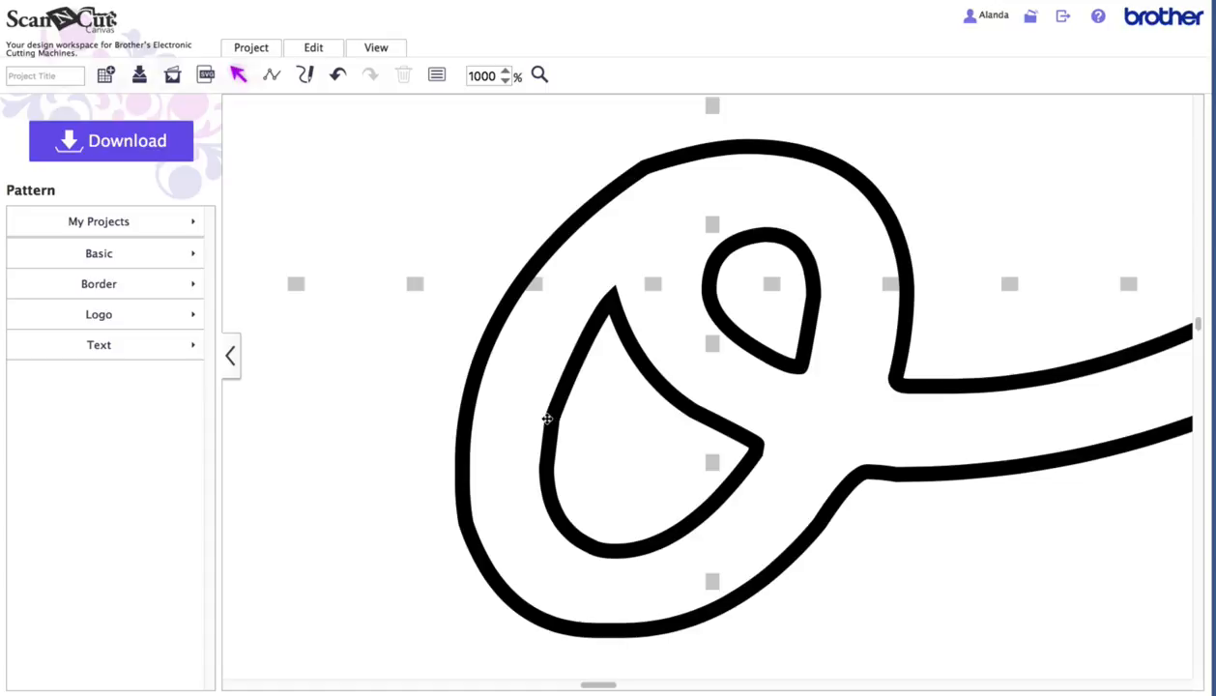
Move the letter o back into the word so it overlaps the end of the r.
click(504, 81)
click(505, 81)
drag(504, 81, 503, 81)
drag(698, 352, 602, 159)
Move the letter m out of the word to the empty area below and try Weld on it alone.
drag(829, 186, 730, 359)
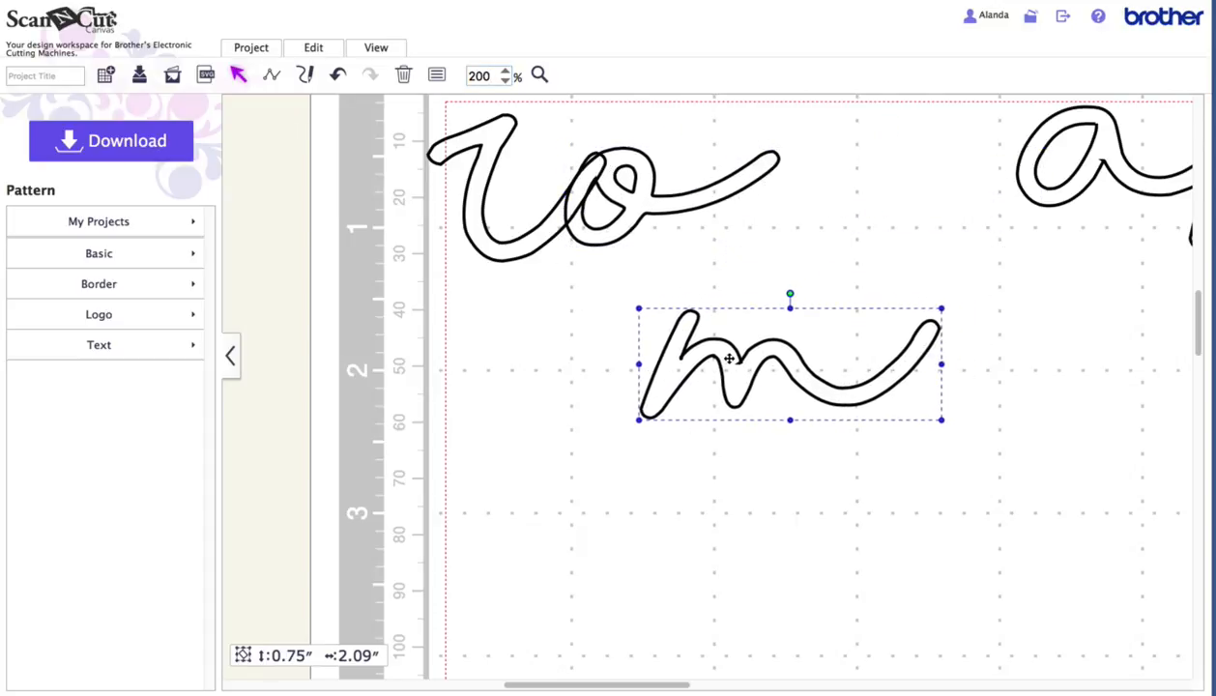
scroll(720, 353, left, 1)
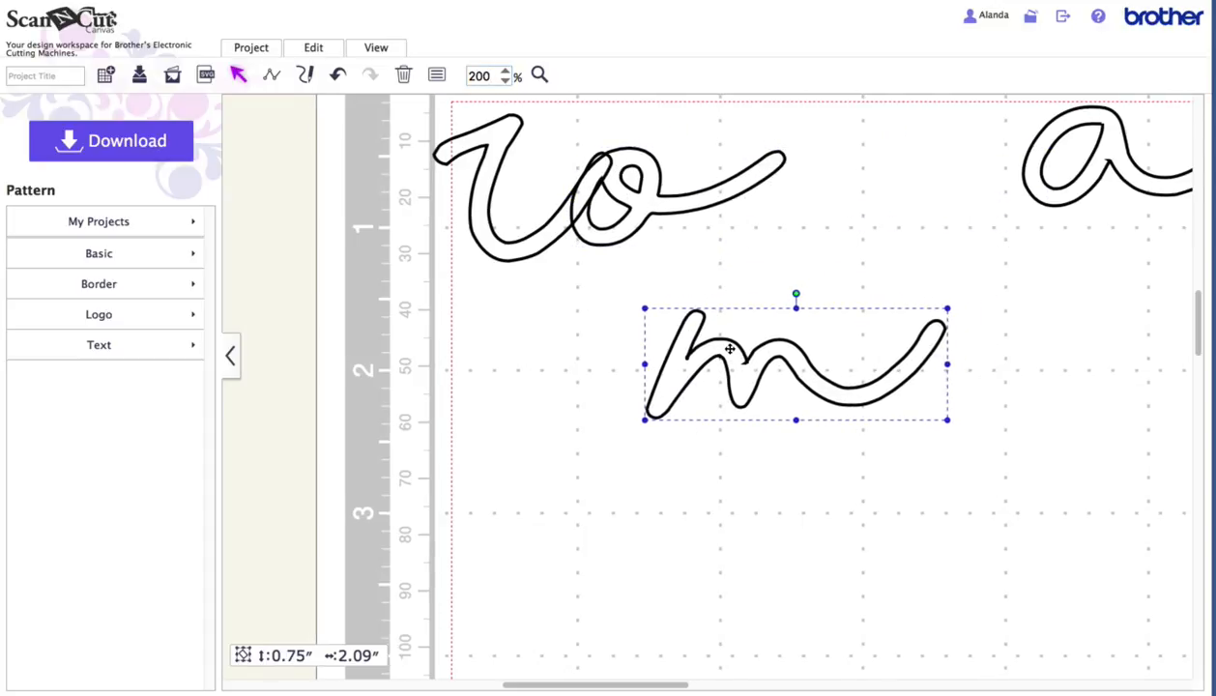
right_click(730, 348)
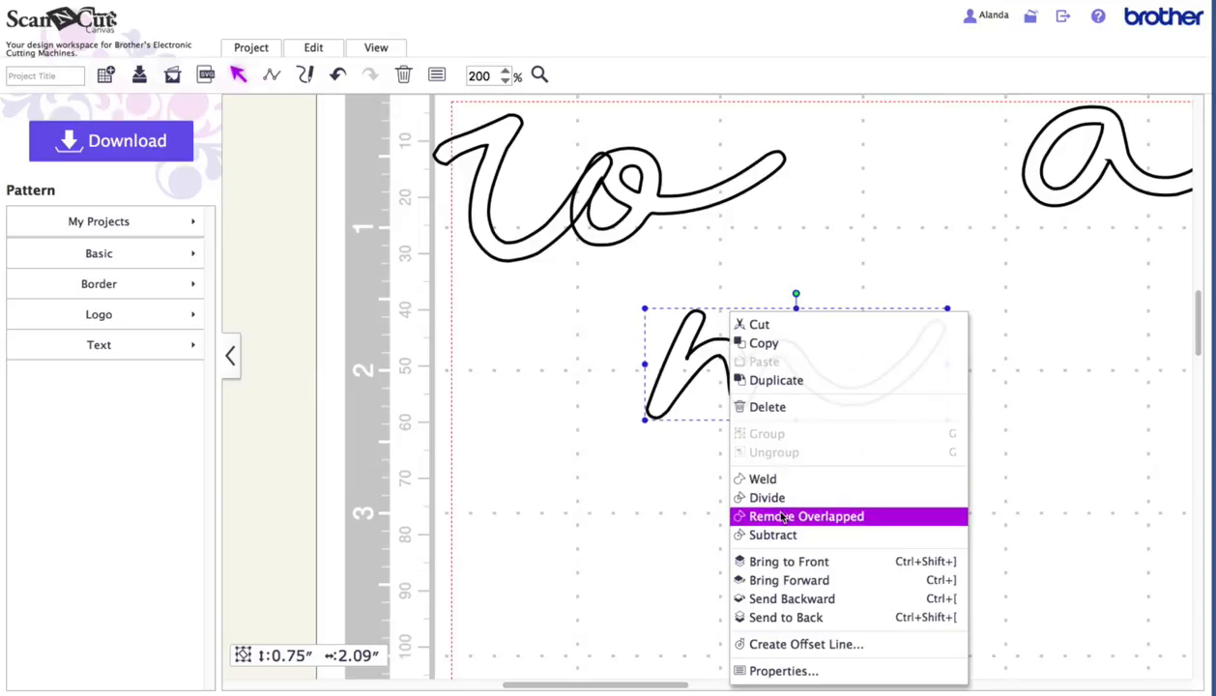
click(774, 479)
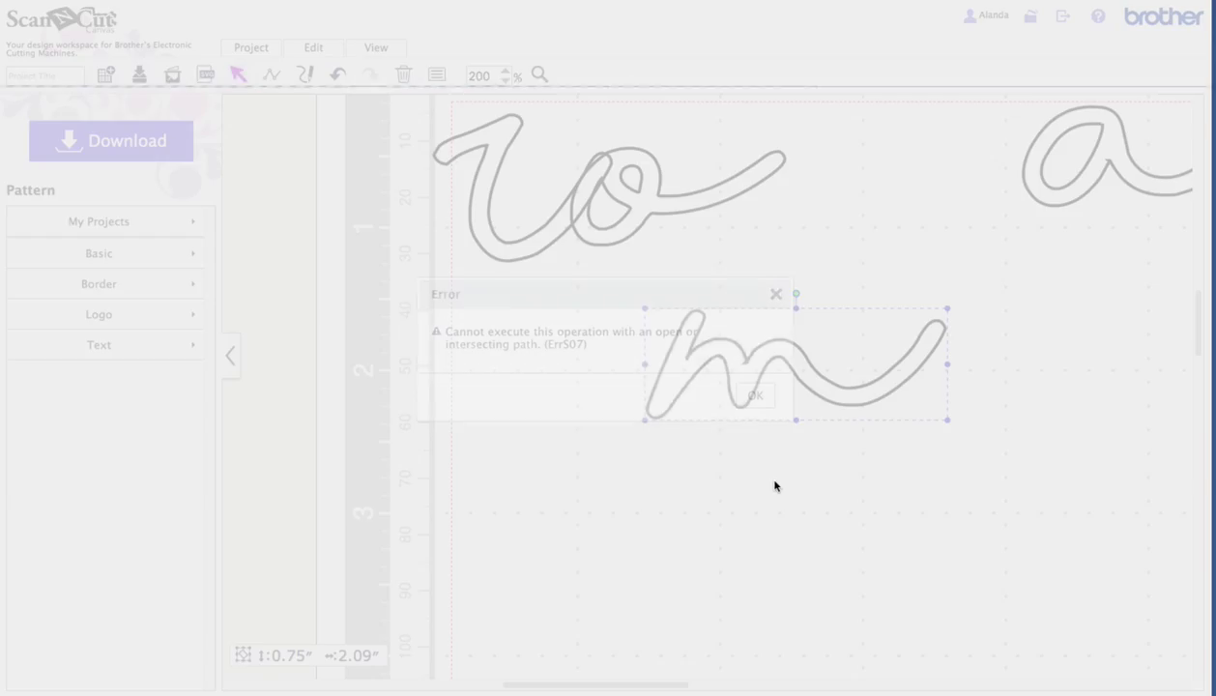
click(755, 395)
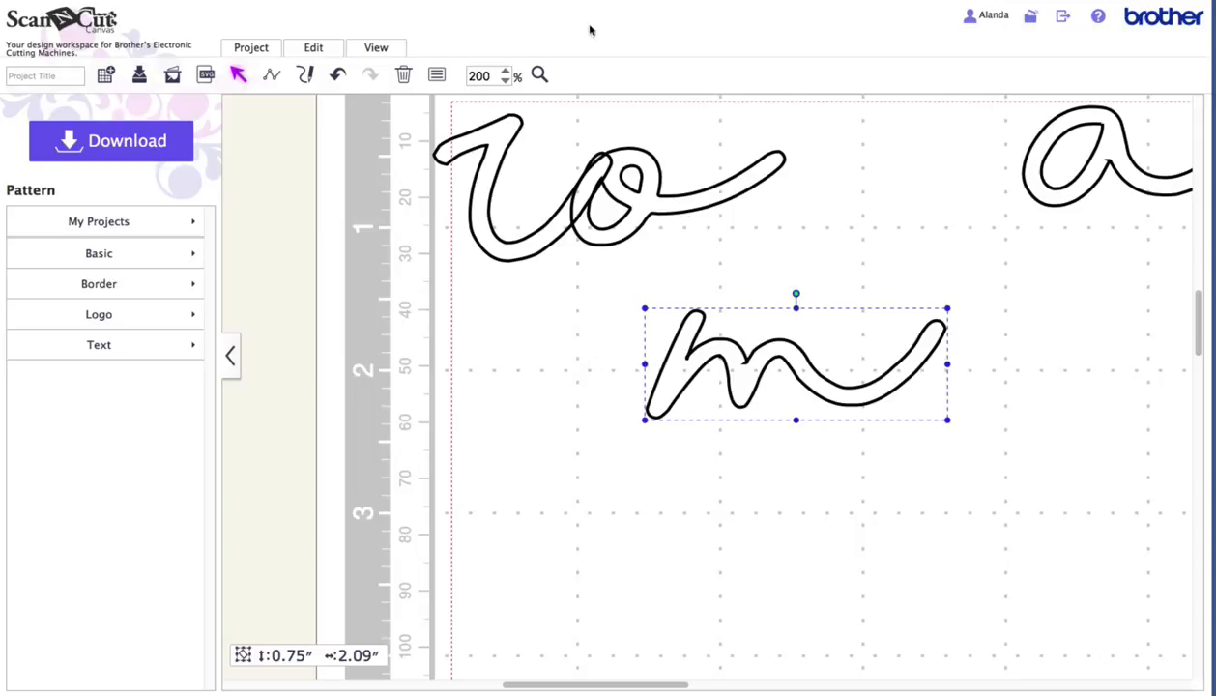
Open the letter m for point editing and delete the surplus point at its first upper notch.
click(537, 75)
click(644, 281)
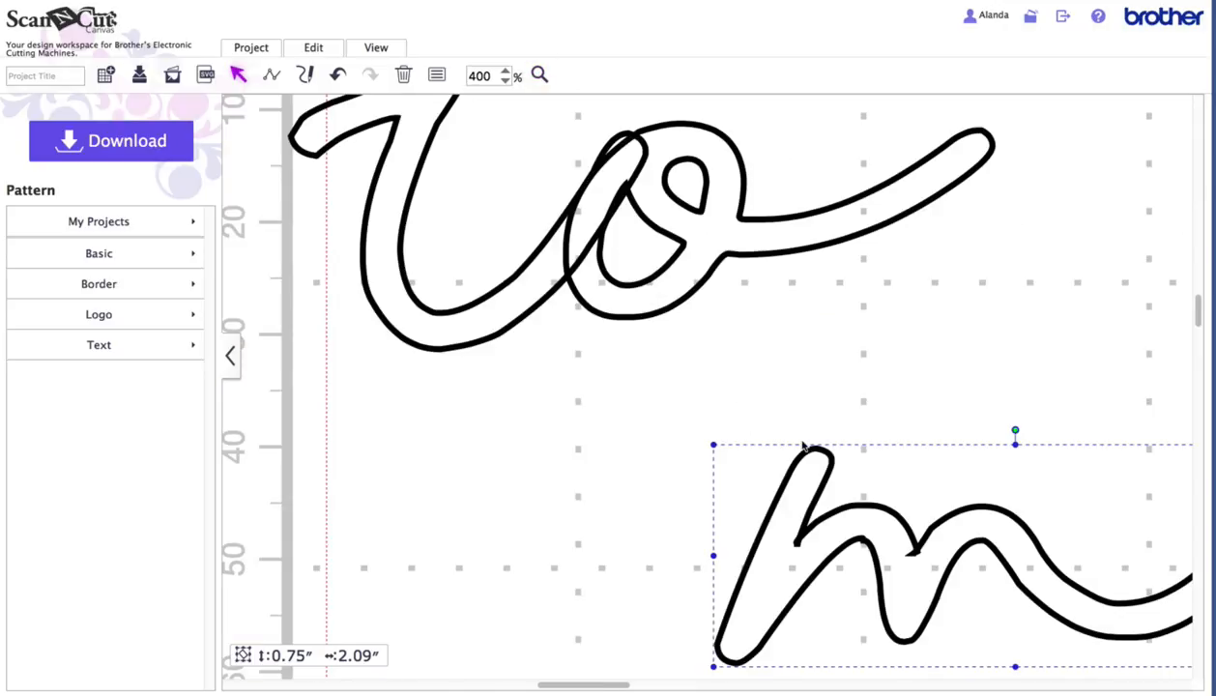
scroll(836, 450, down, 3)
scroll(836, 447, right, 3)
scroll(835, 447, right, 2)
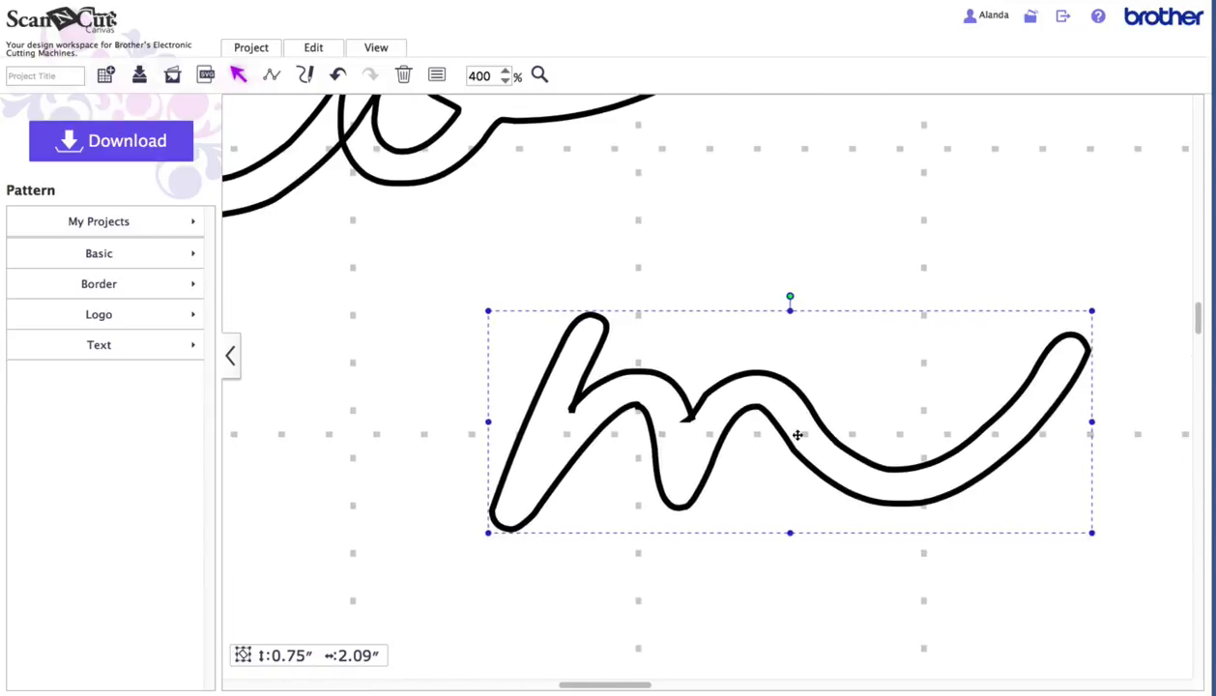
click(538, 76)
drag(515, 283, 770, 516)
scroll(719, 417, down, 3)
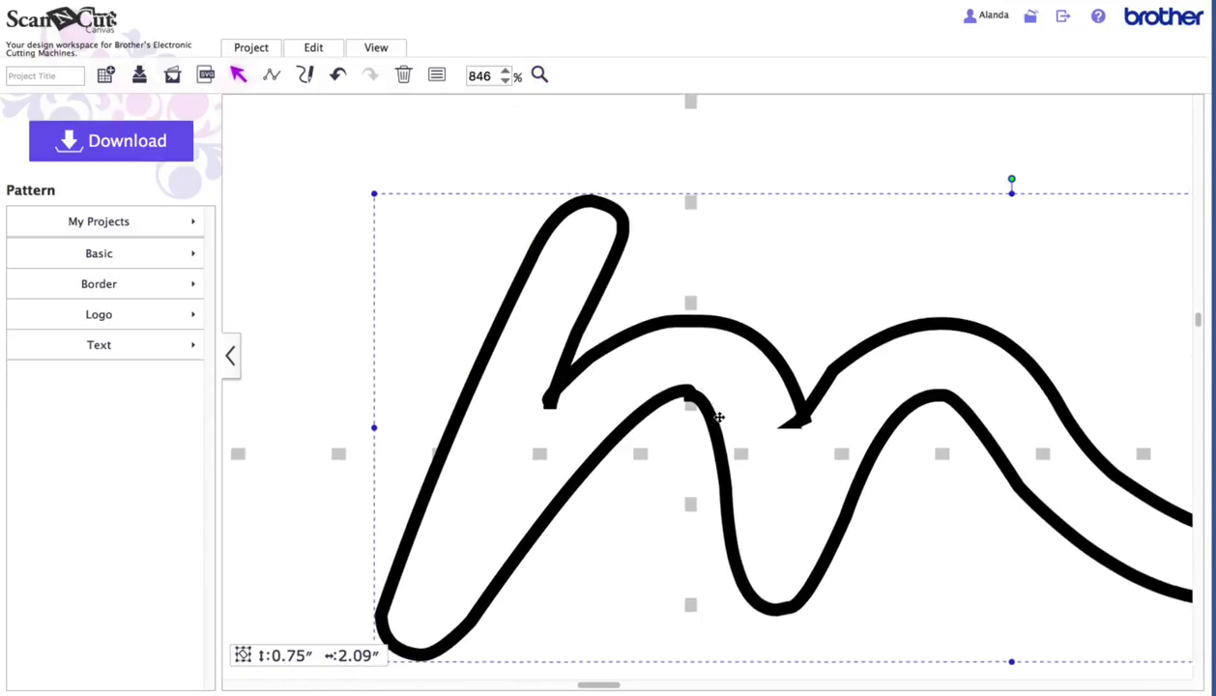
scroll(718, 421, right, 2)
scroll(719, 421, right, 1)
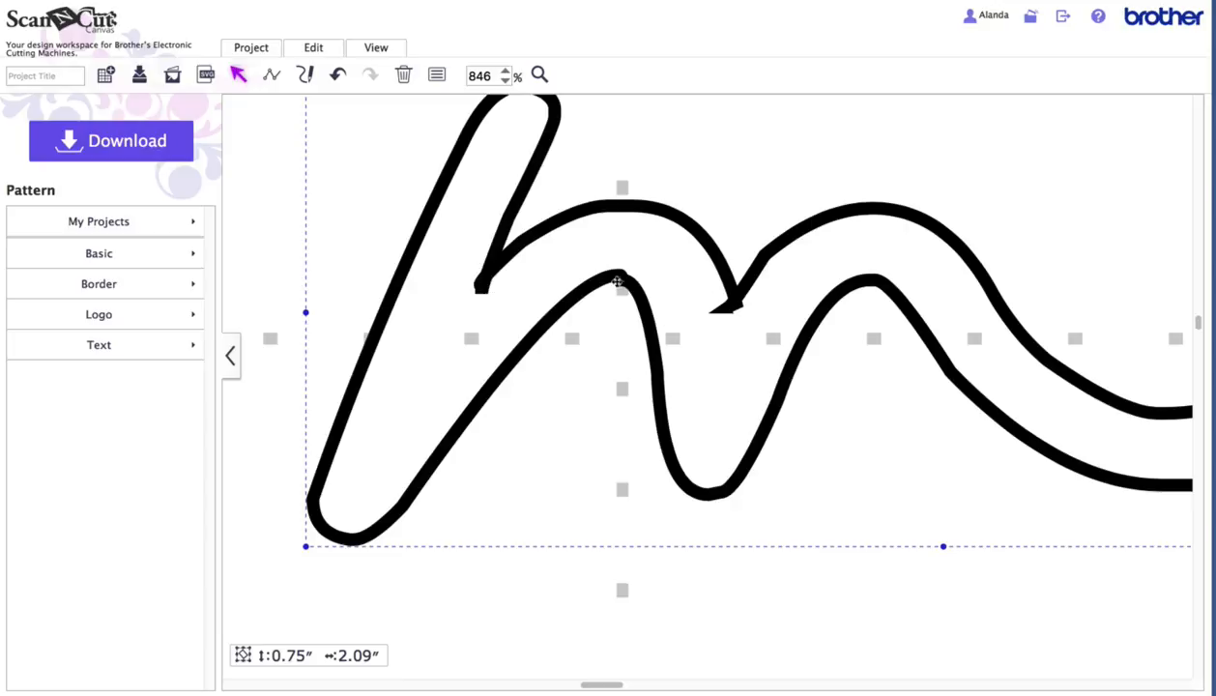
double_click(657, 253)
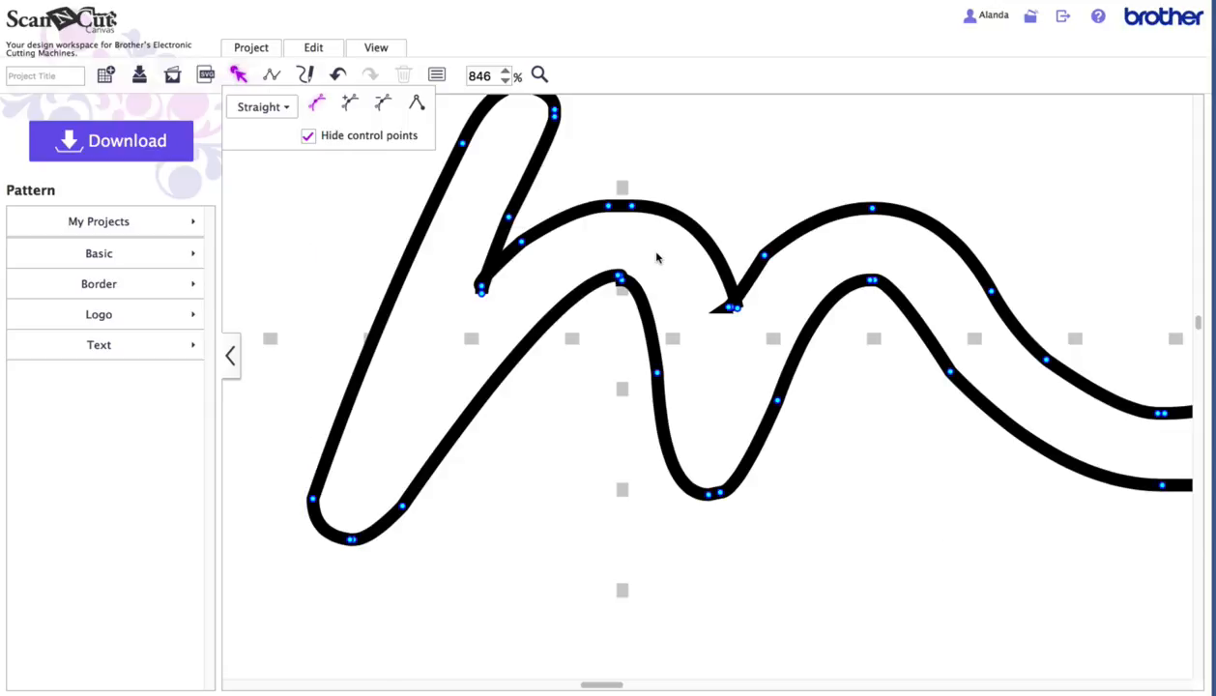
click(481, 288)
click(382, 104)
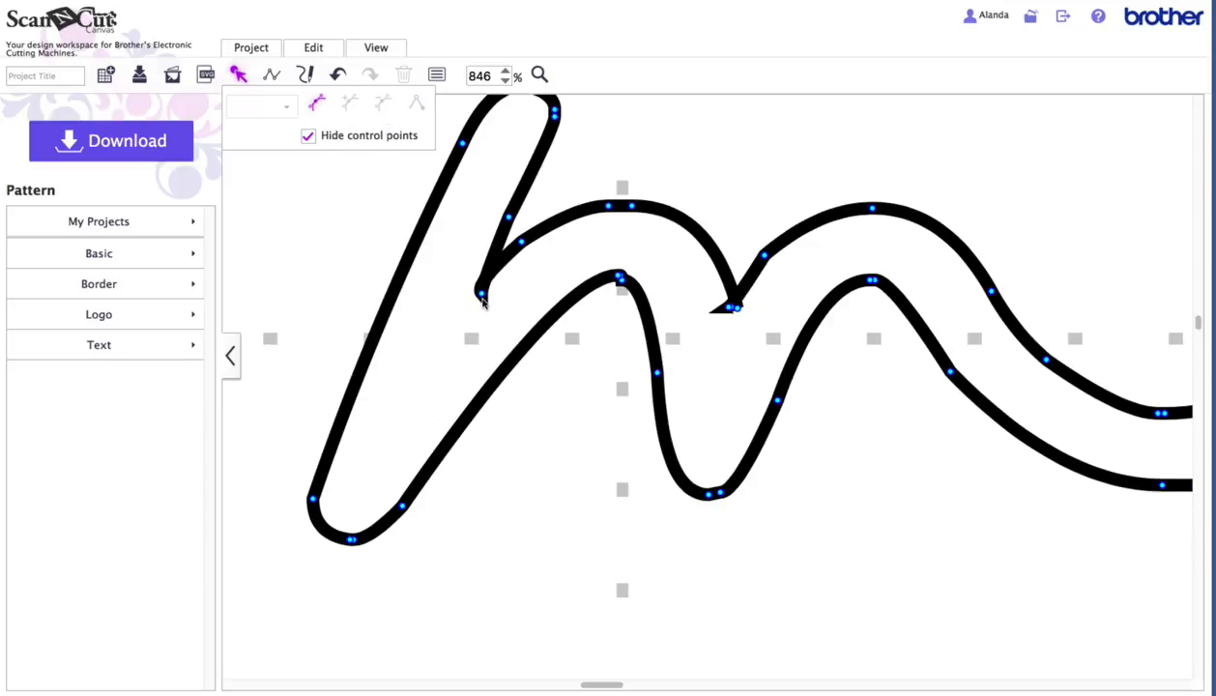
Reposition the remaining point at the m's first notch slightly up and to the left.
click(482, 297)
click(521, 241)
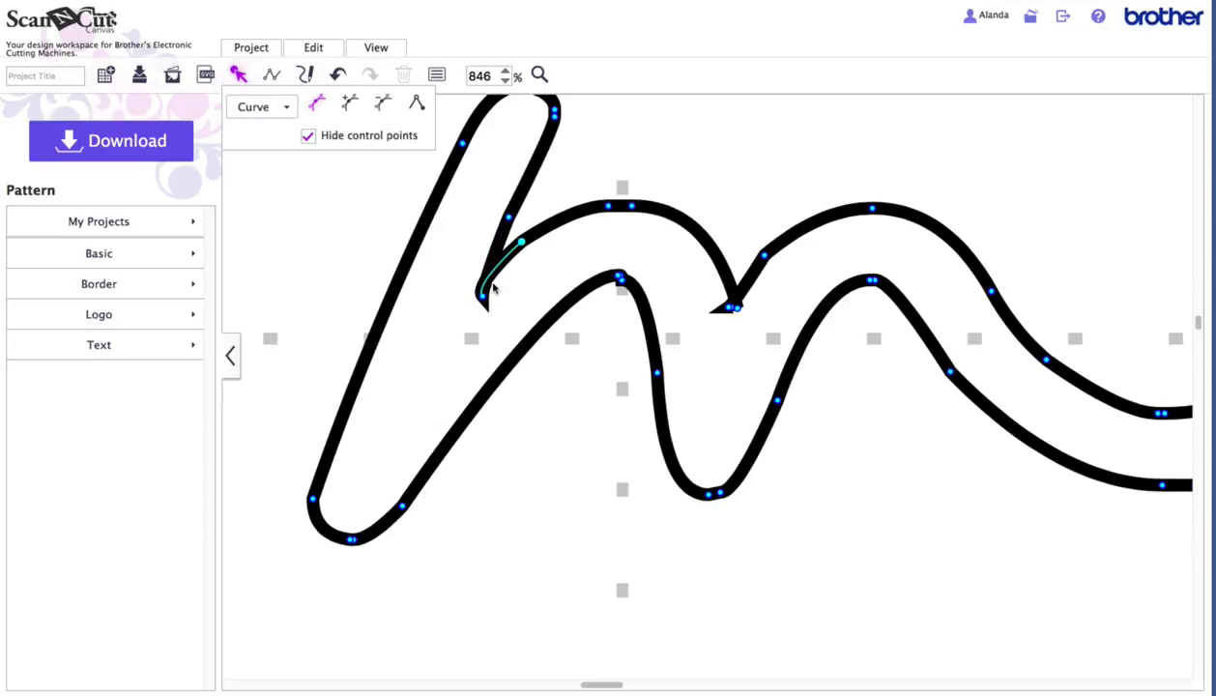
click(479, 292)
Delete the two surplus points at the m's second upper notch, leaving a single point there.
click(729, 310)
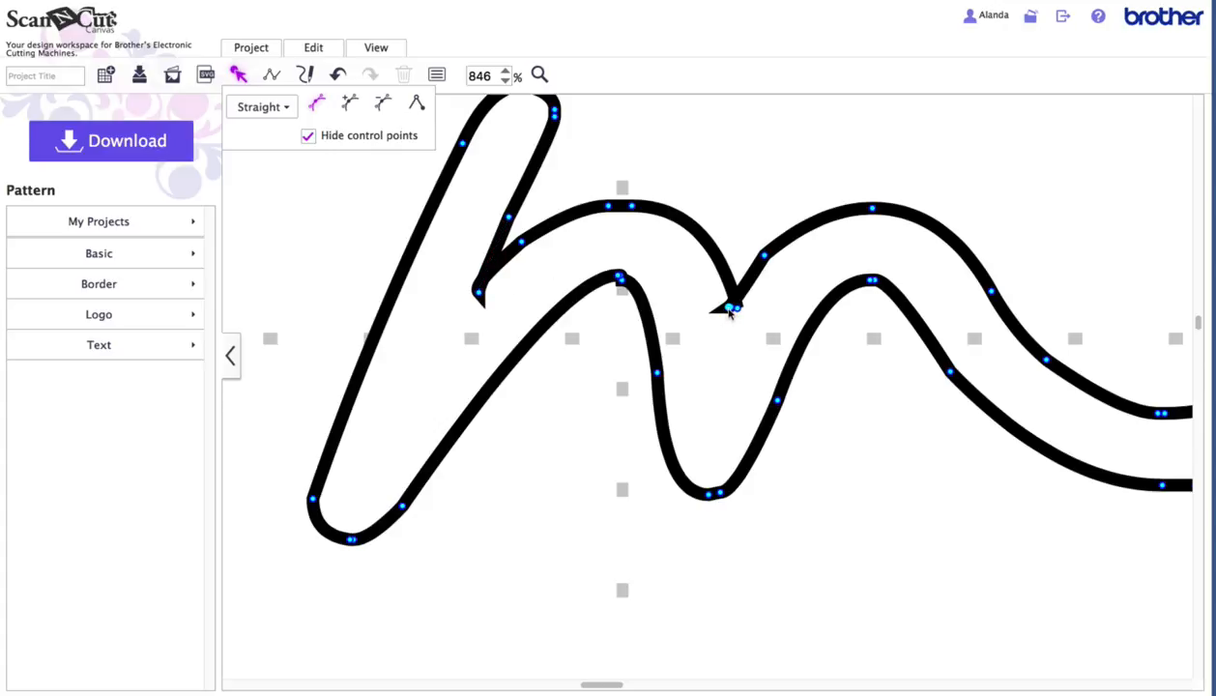
click(383, 105)
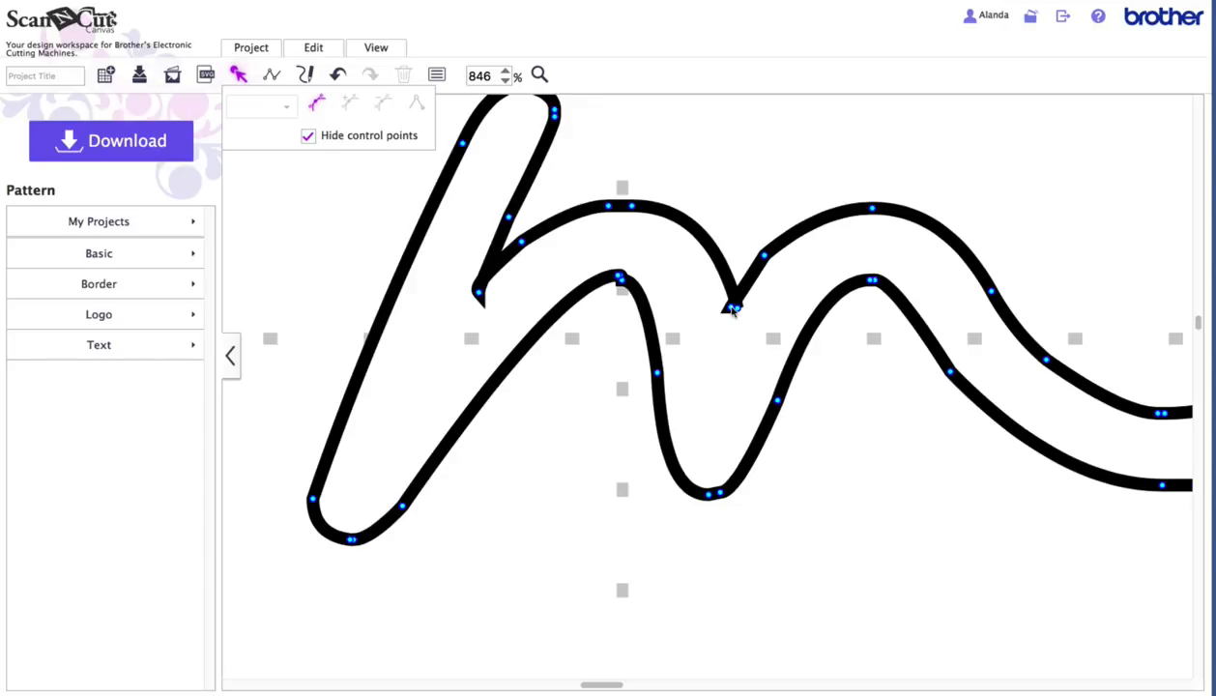
click(731, 310)
click(383, 106)
right_click(736, 309)
click(716, 280)
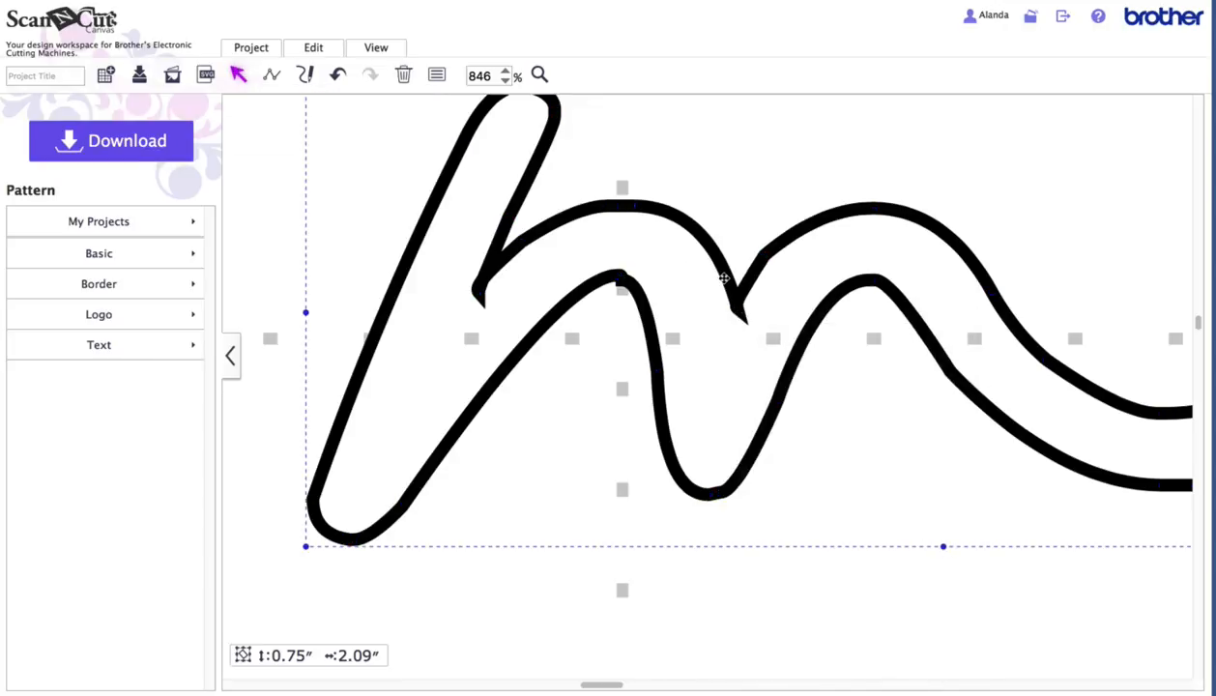
double_click(733, 304)
click(736, 311)
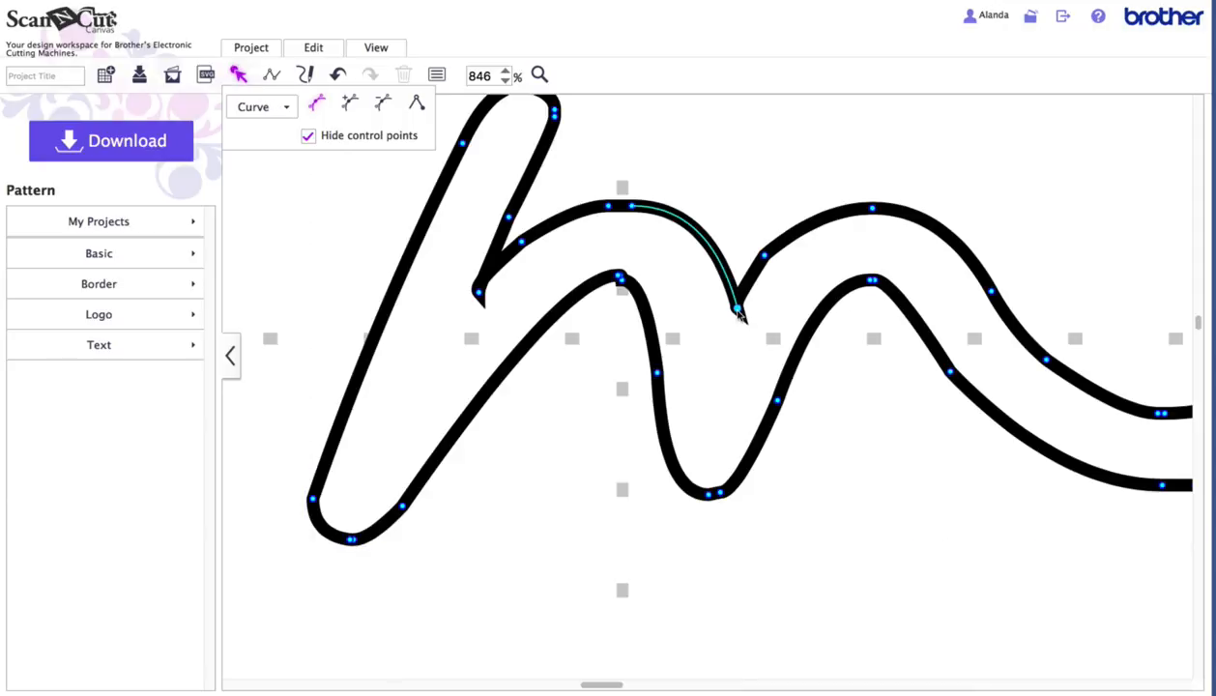
click(763, 262)
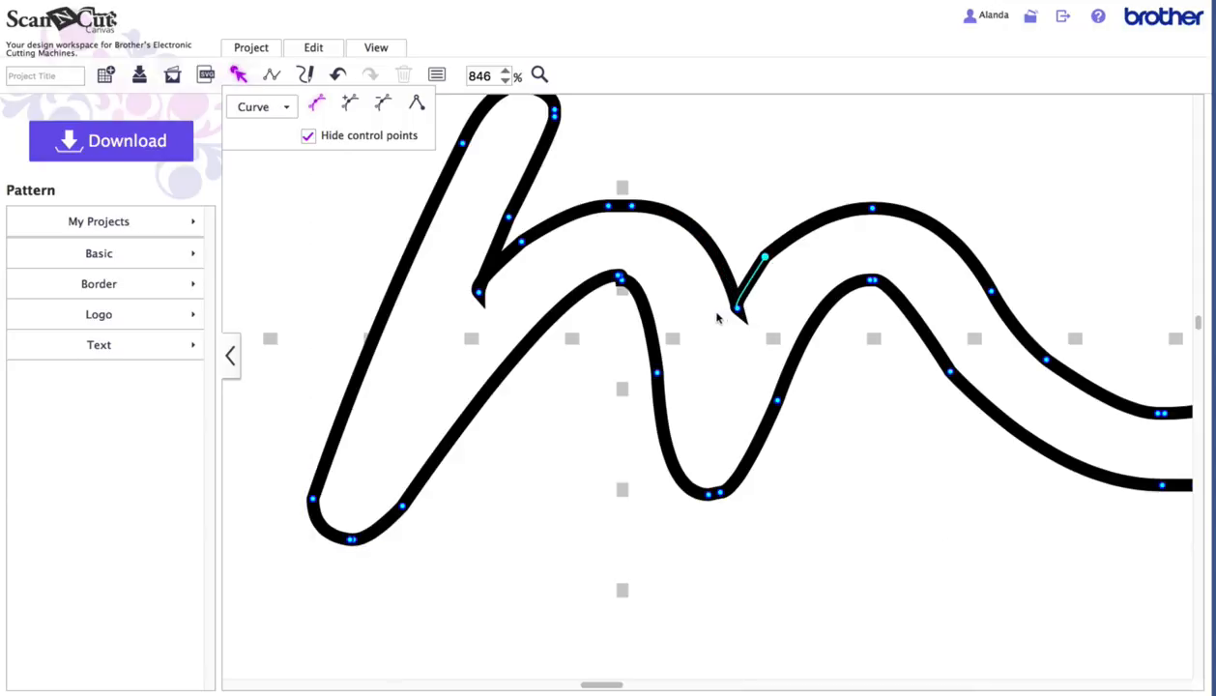
double_click(706, 309)
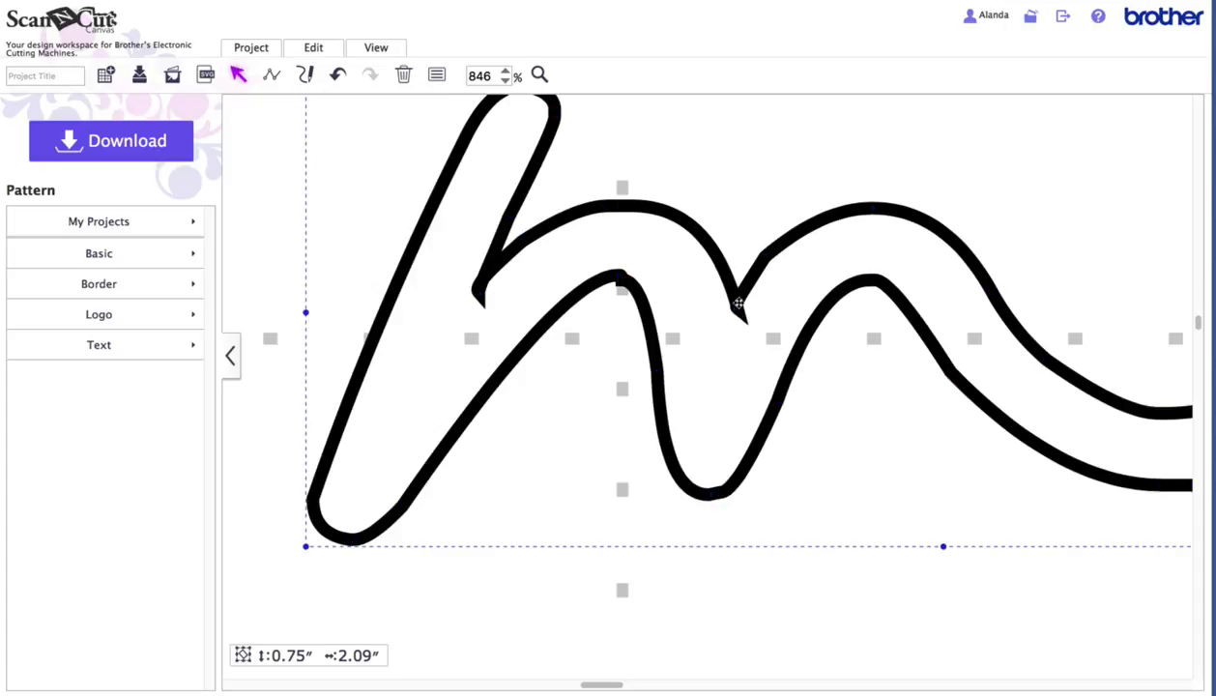
Reopen the m for point editing and delete the doubled point at the top of its first inner arch.
double_click(630, 287)
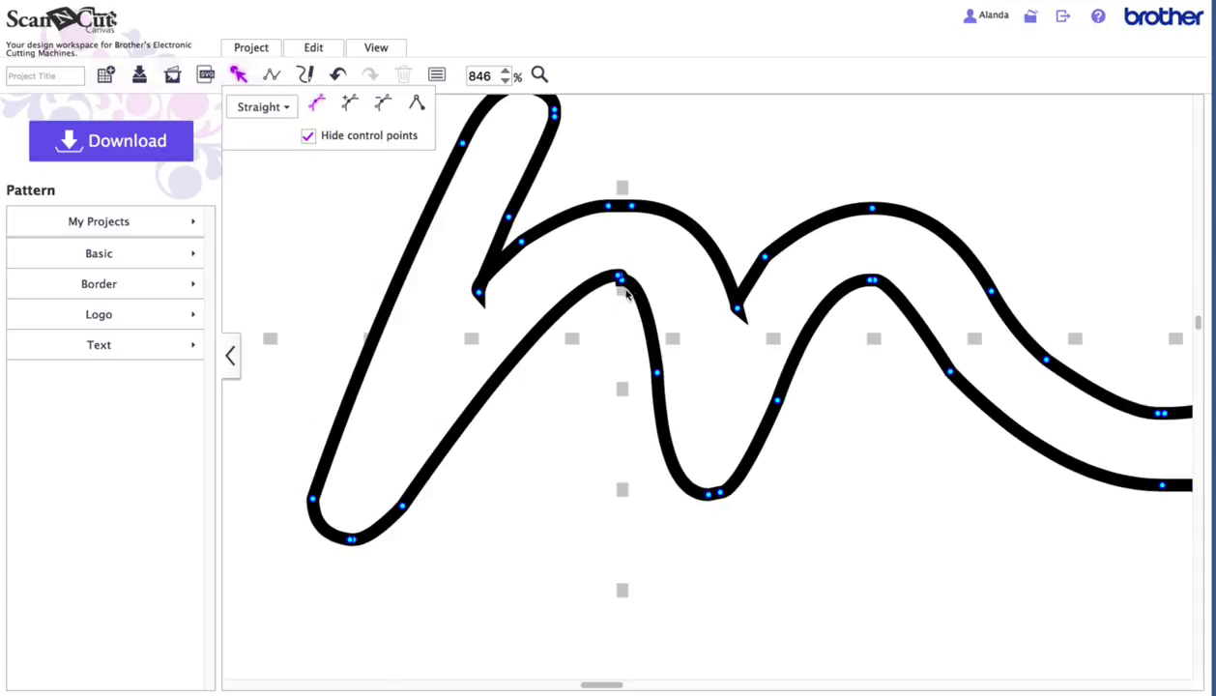
click(382, 104)
click(619, 277)
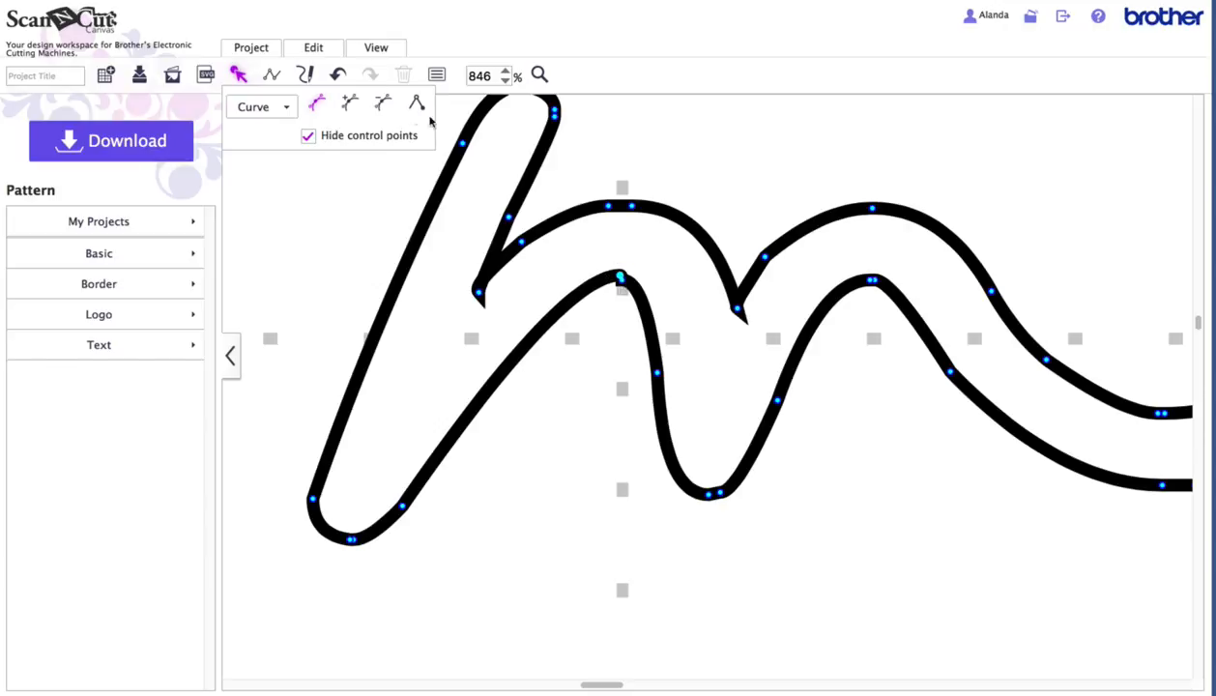
click(383, 104)
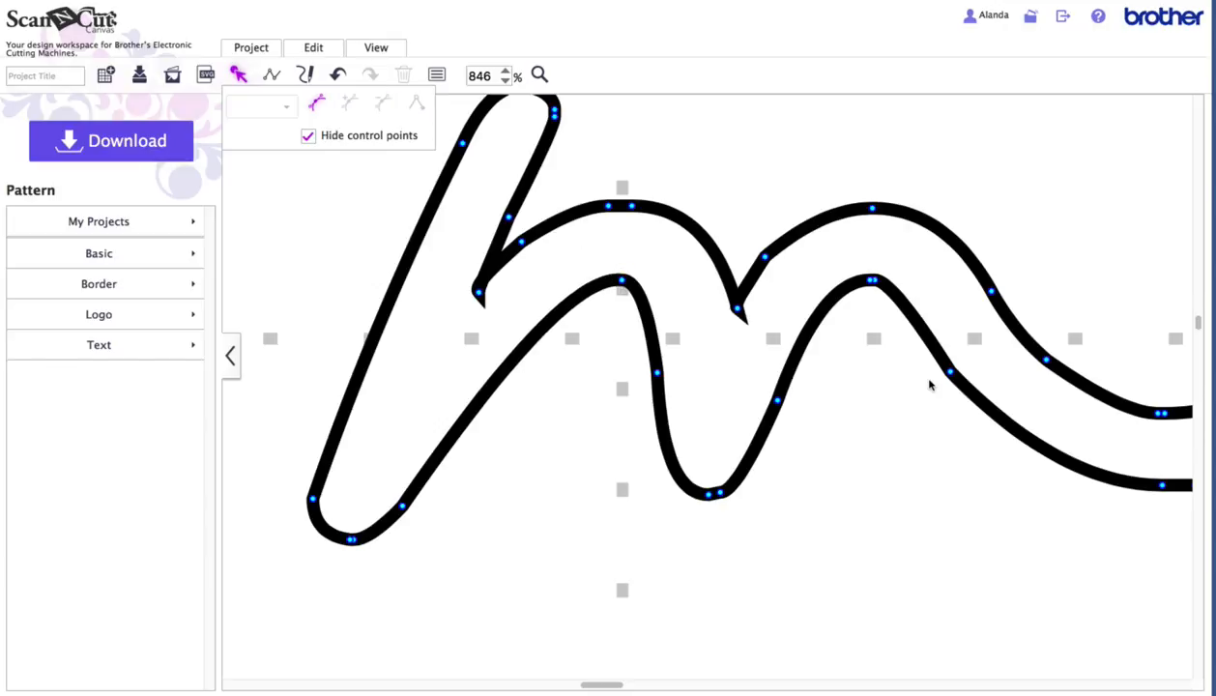
Finish point editing on the m and try Weld on it alone.
scroll(927, 383, right, 5)
scroll(928, 383, right, 1)
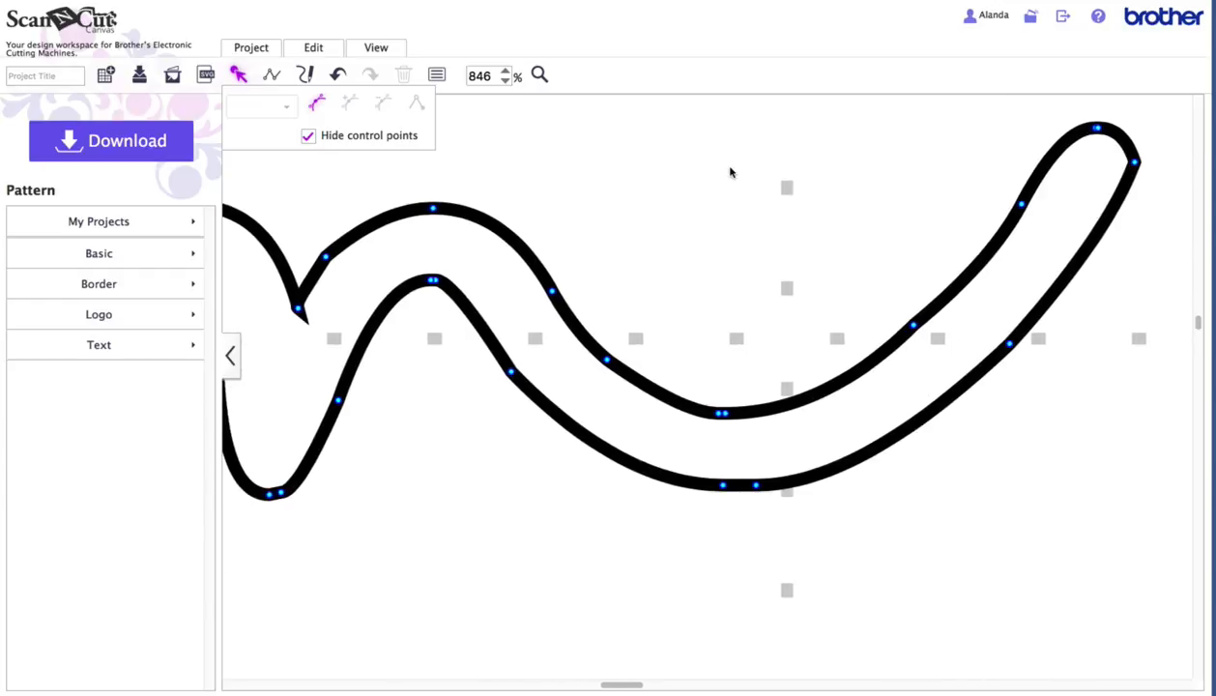
scroll(726, 173, left, 5)
scroll(696, 222, right, 1)
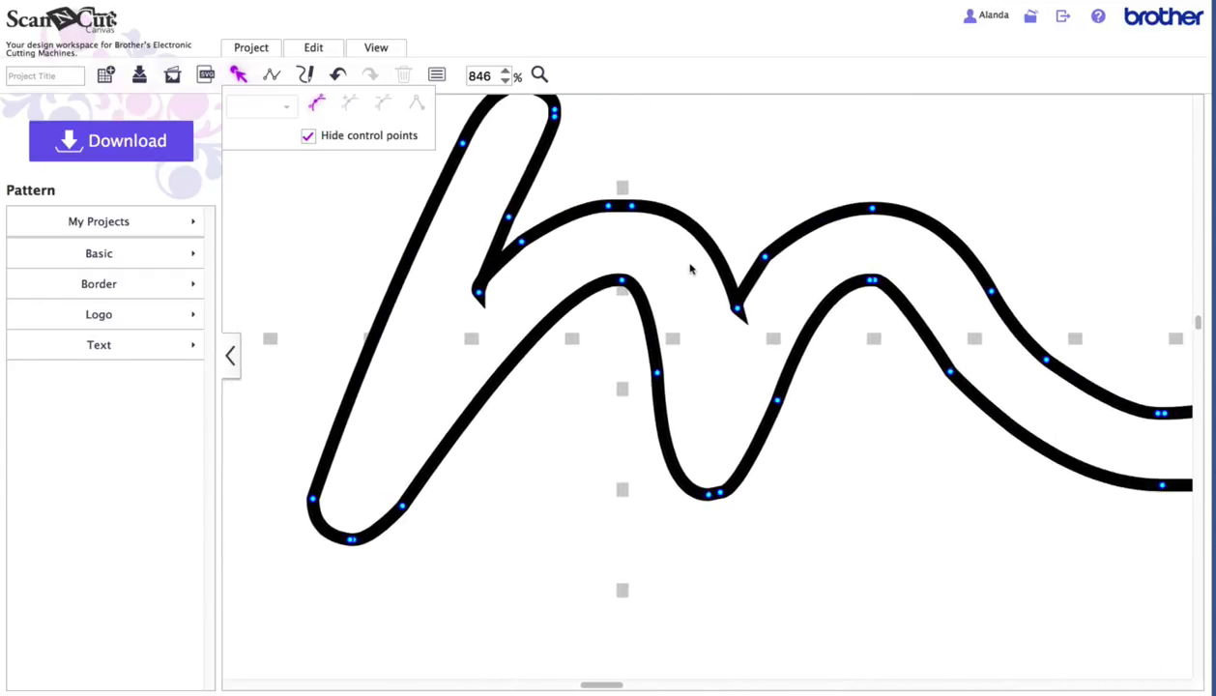
click(531, 280)
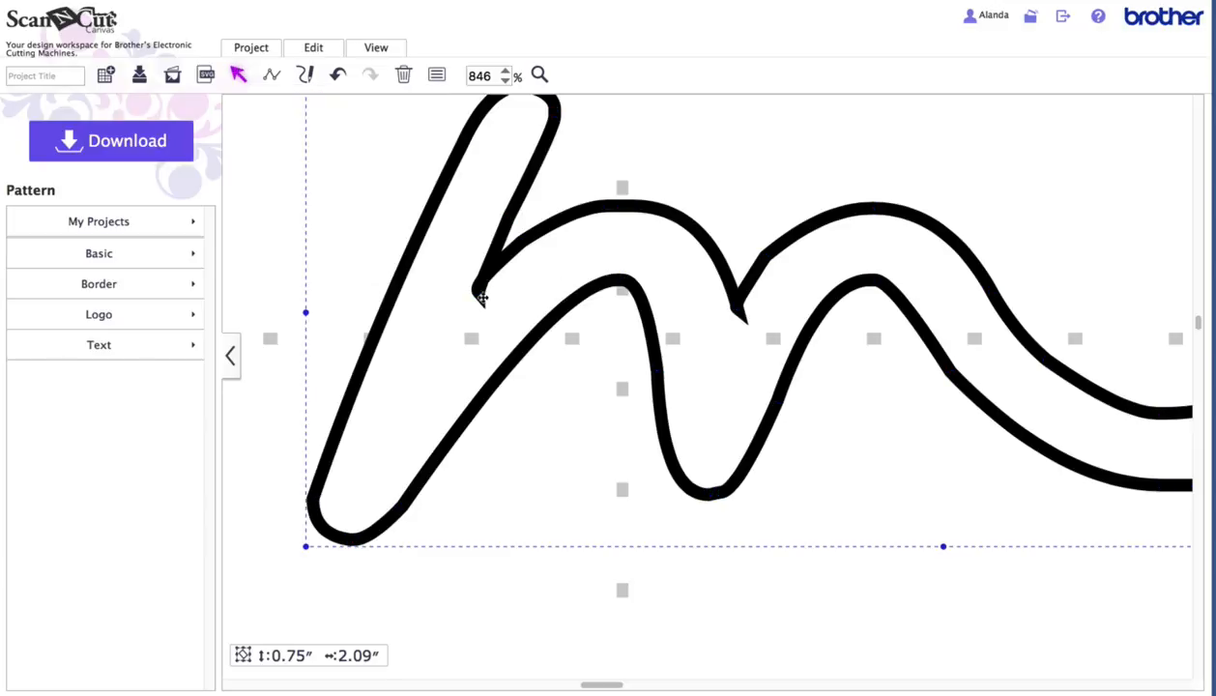
right_click(640, 241)
click(699, 411)
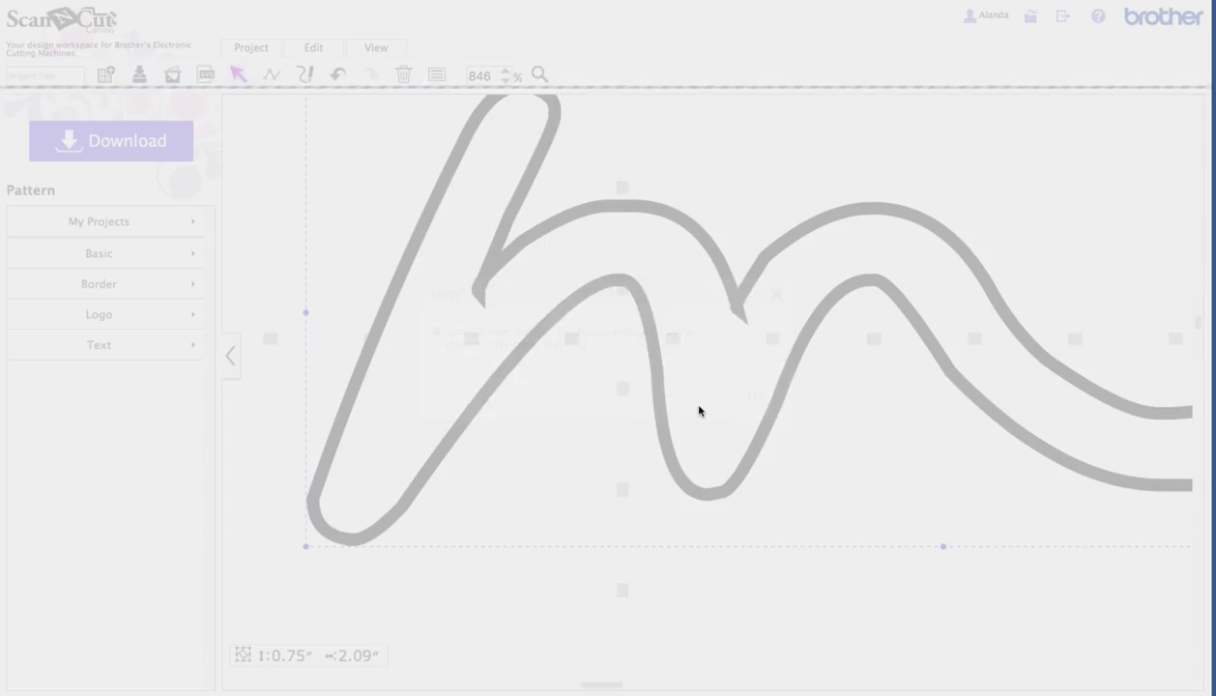
click(753, 392)
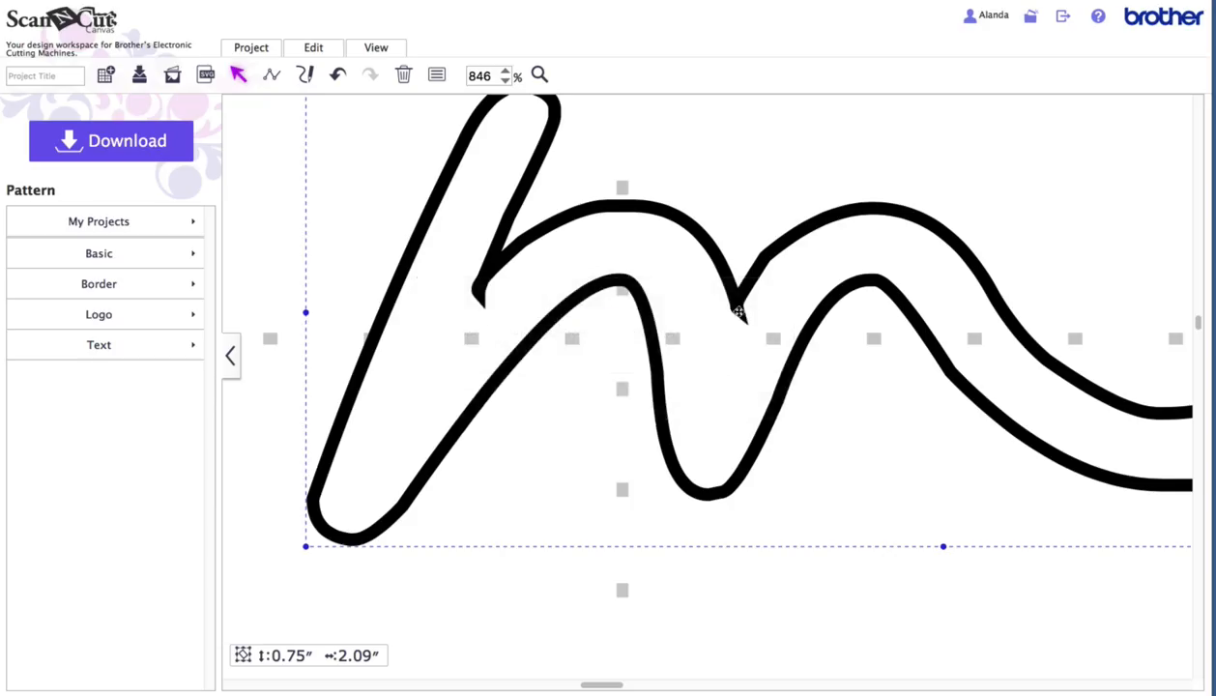
Delete the surplus outline point just right of each of the m's two upper notches.
double_click(719, 303)
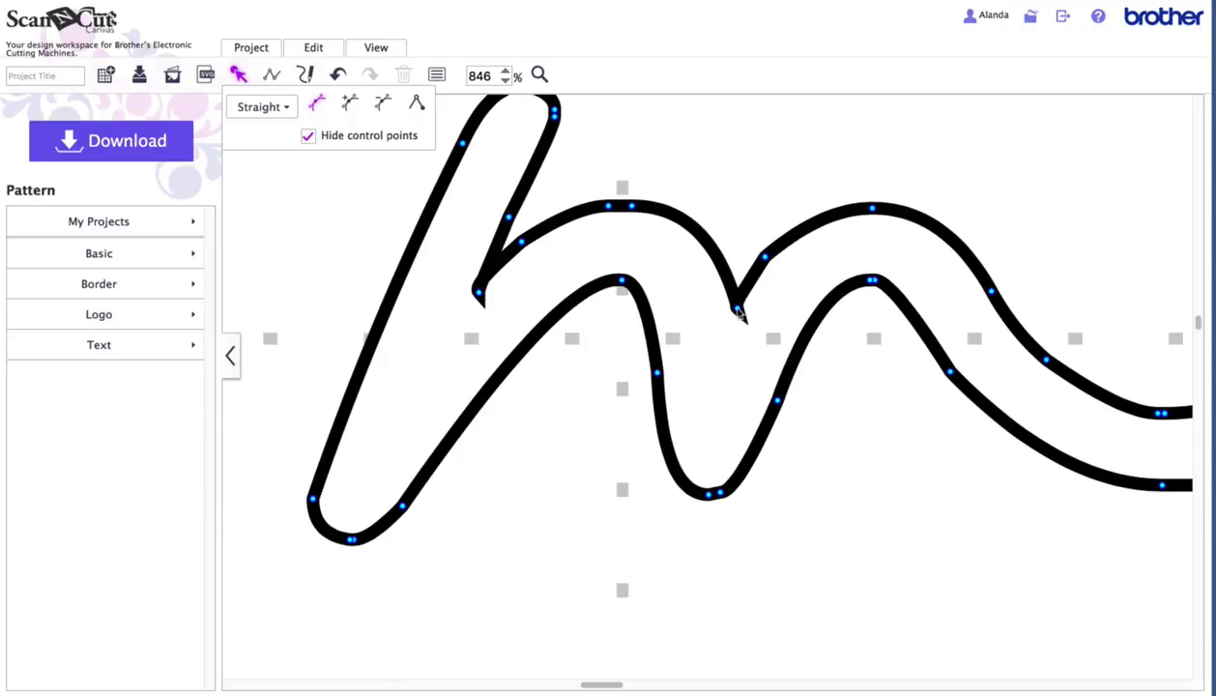
click(737, 309)
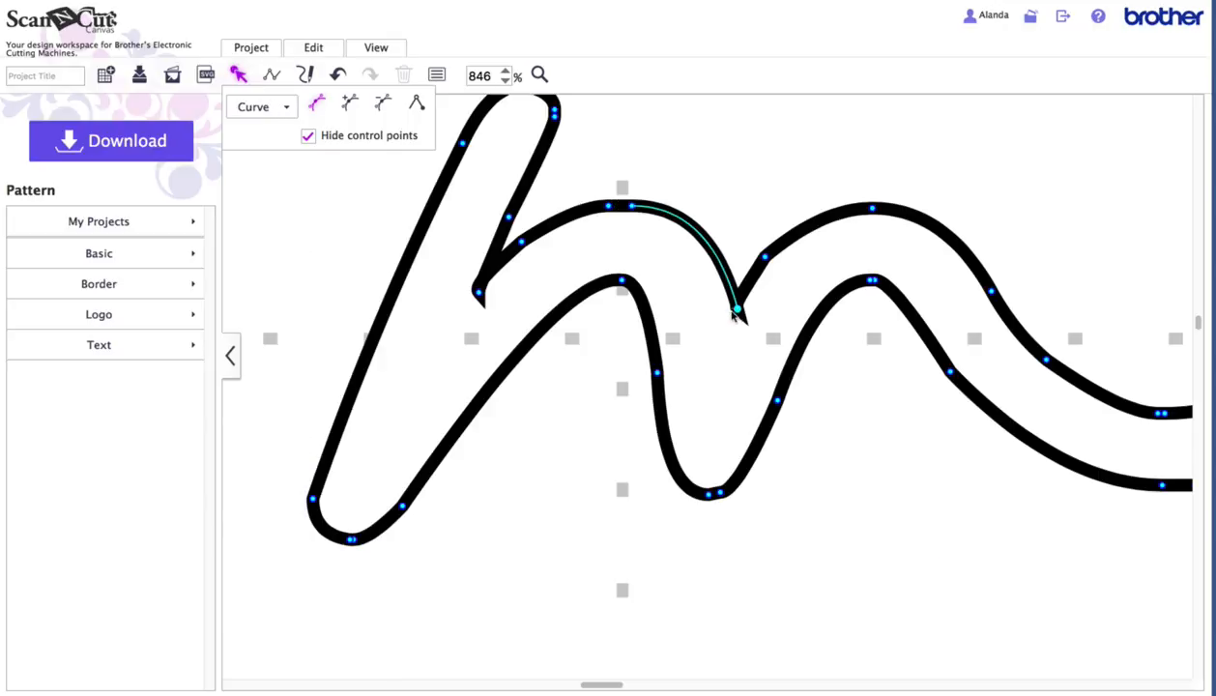
click(764, 259)
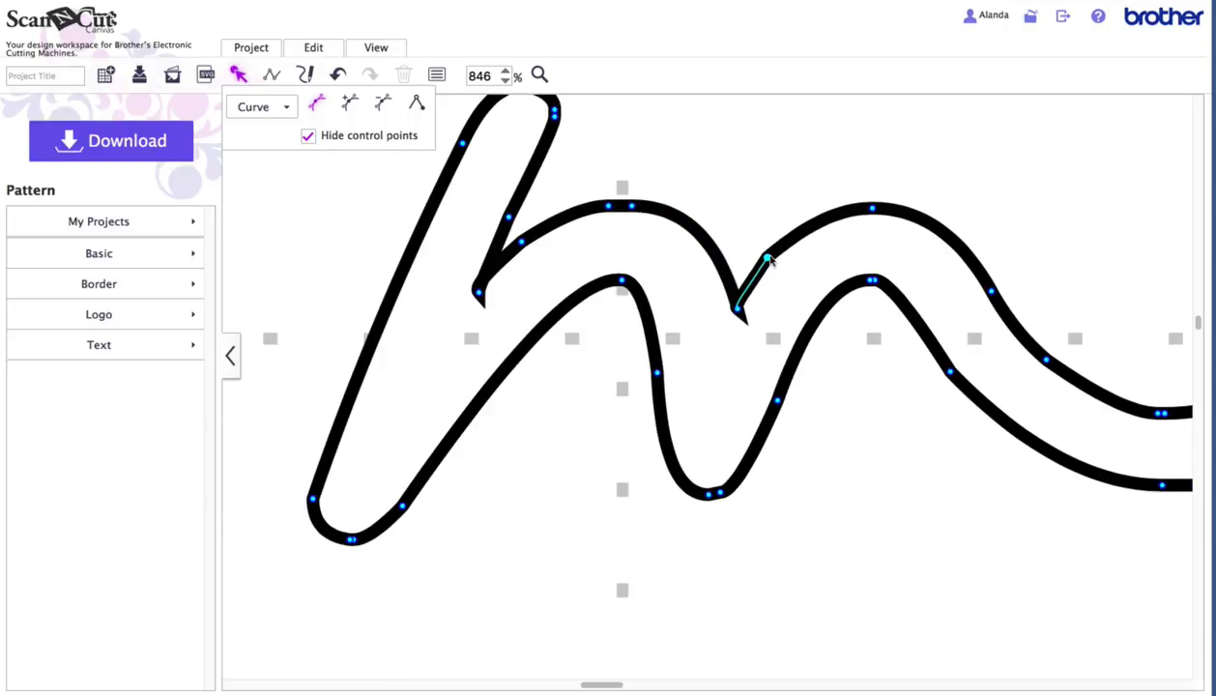
click(382, 109)
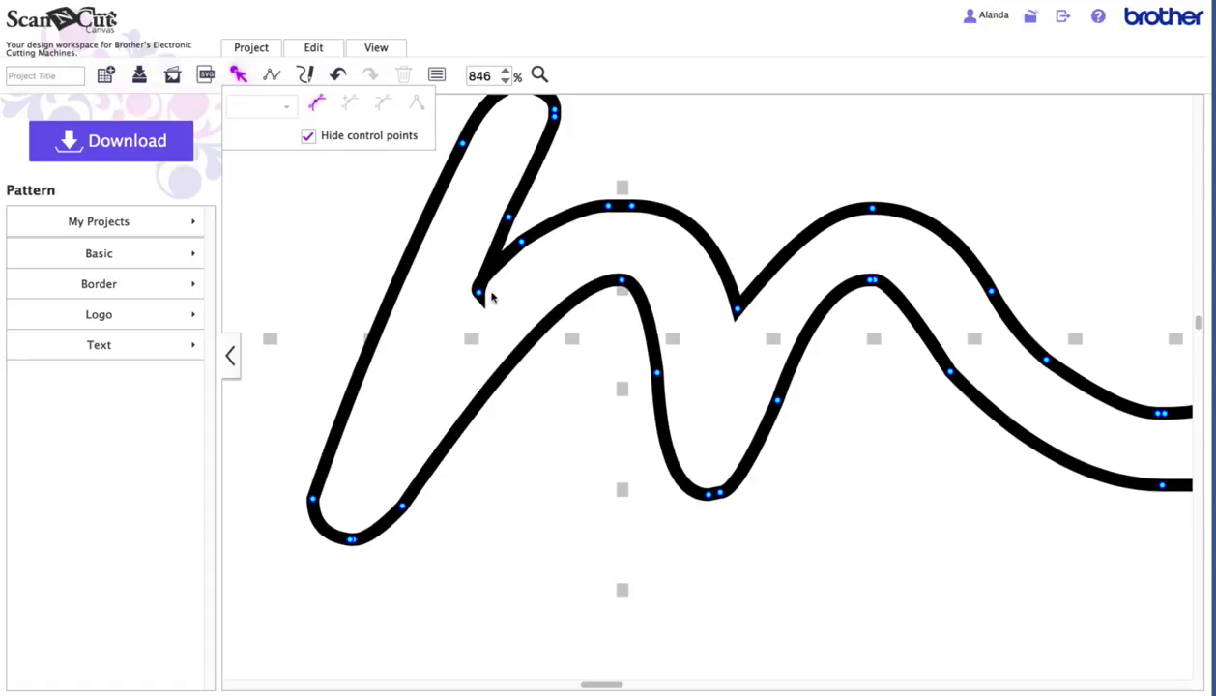
click(478, 292)
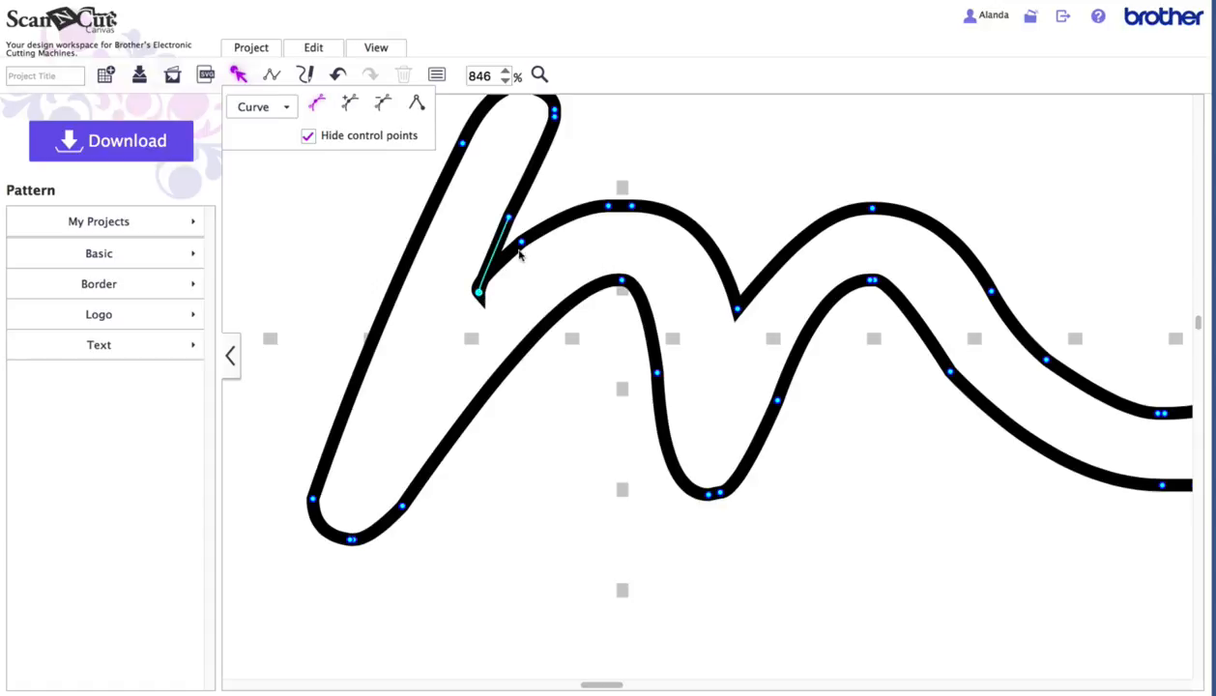
click(521, 242)
click(378, 106)
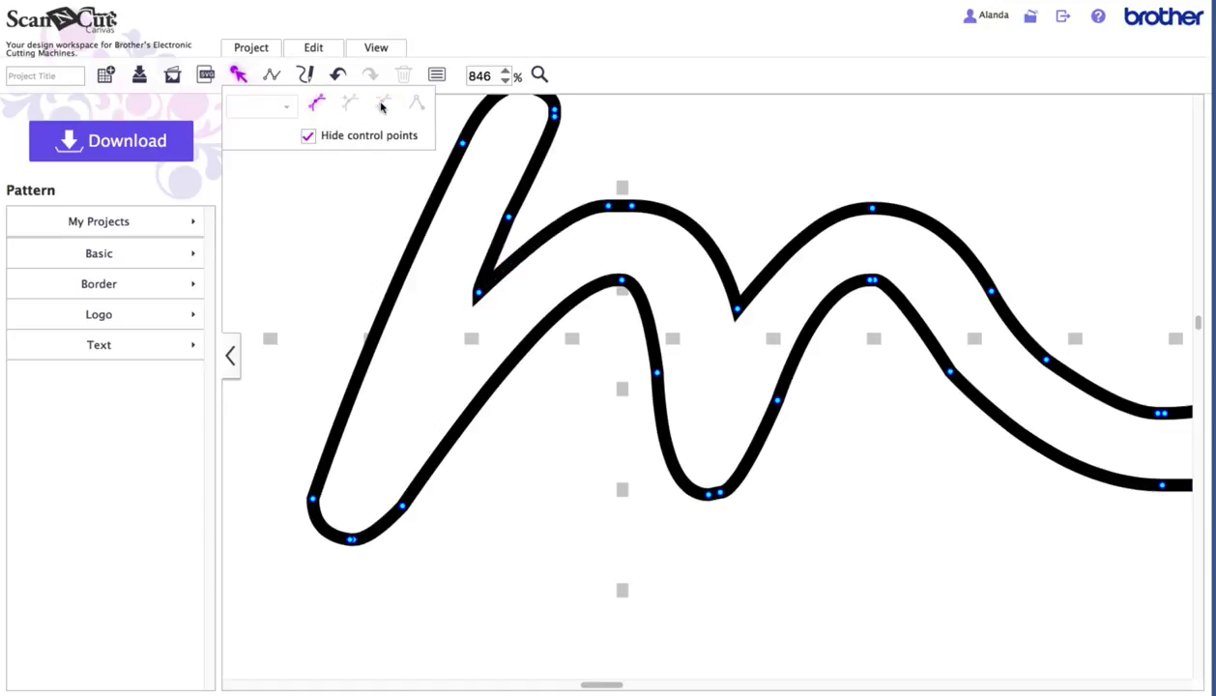
Leave point editing and Weld the letter m on its own.
click(691, 327)
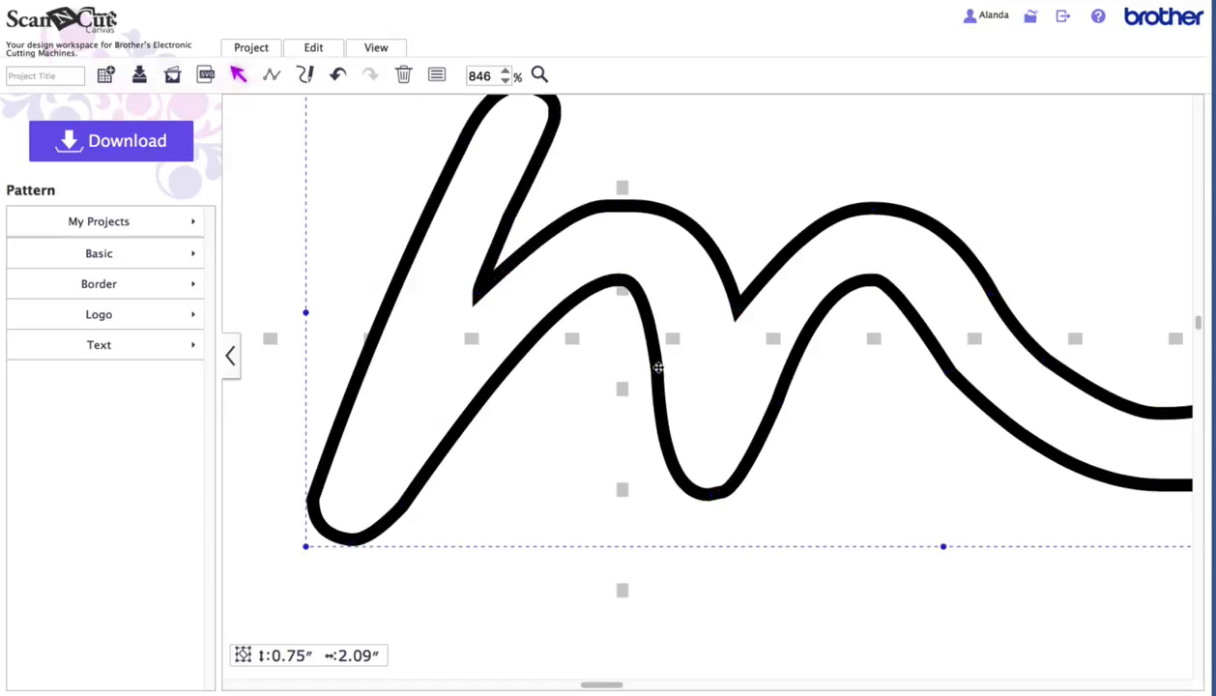
right_click(612, 255)
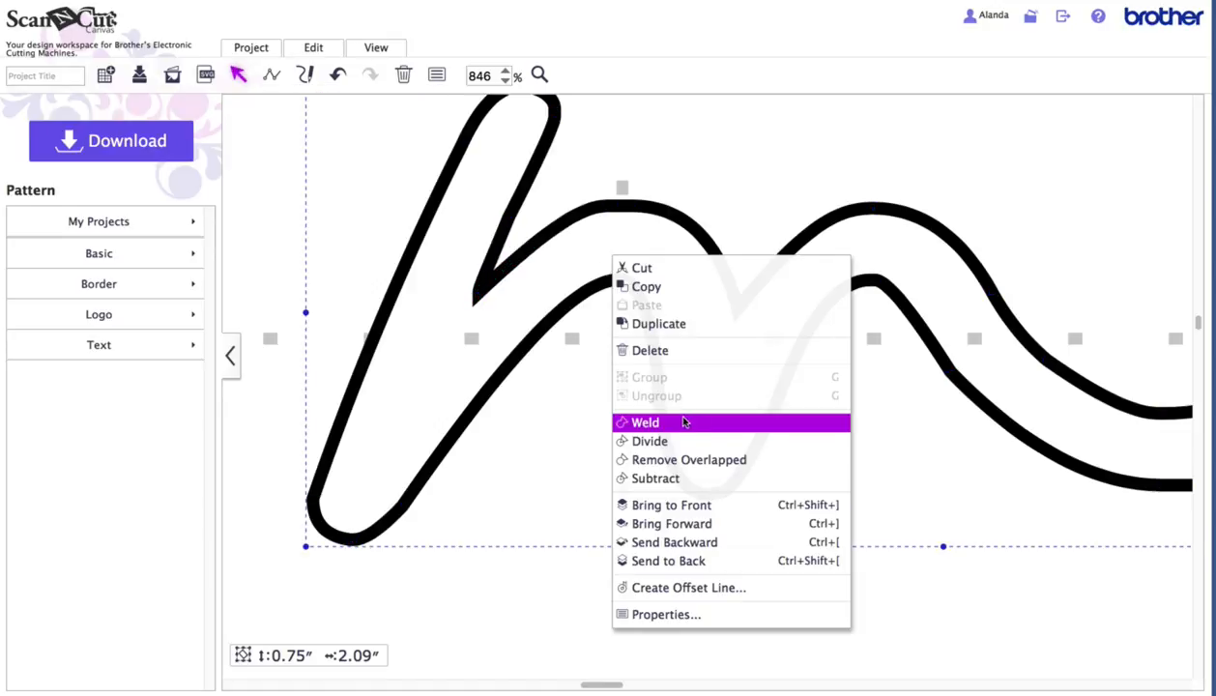
click(645, 423)
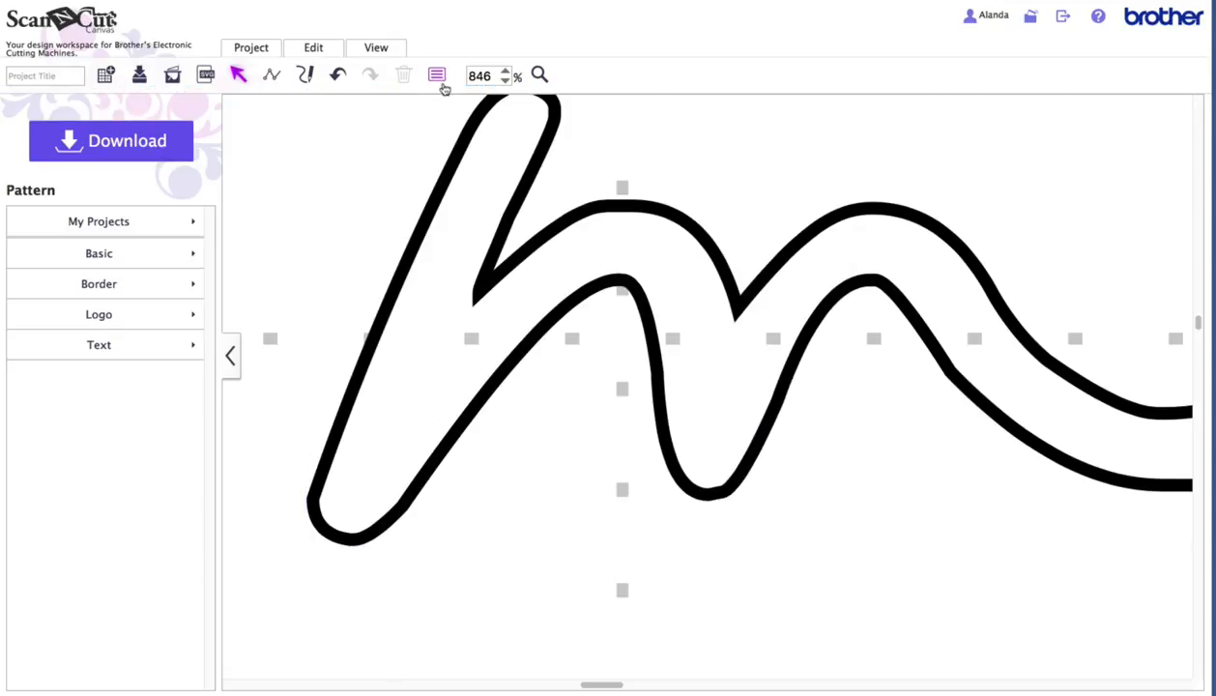
Move the letter m back into the word so it overlaps the end of the o and meets the a.
click(505, 82)
click(505, 81)
click(505, 81)
click(505, 81)
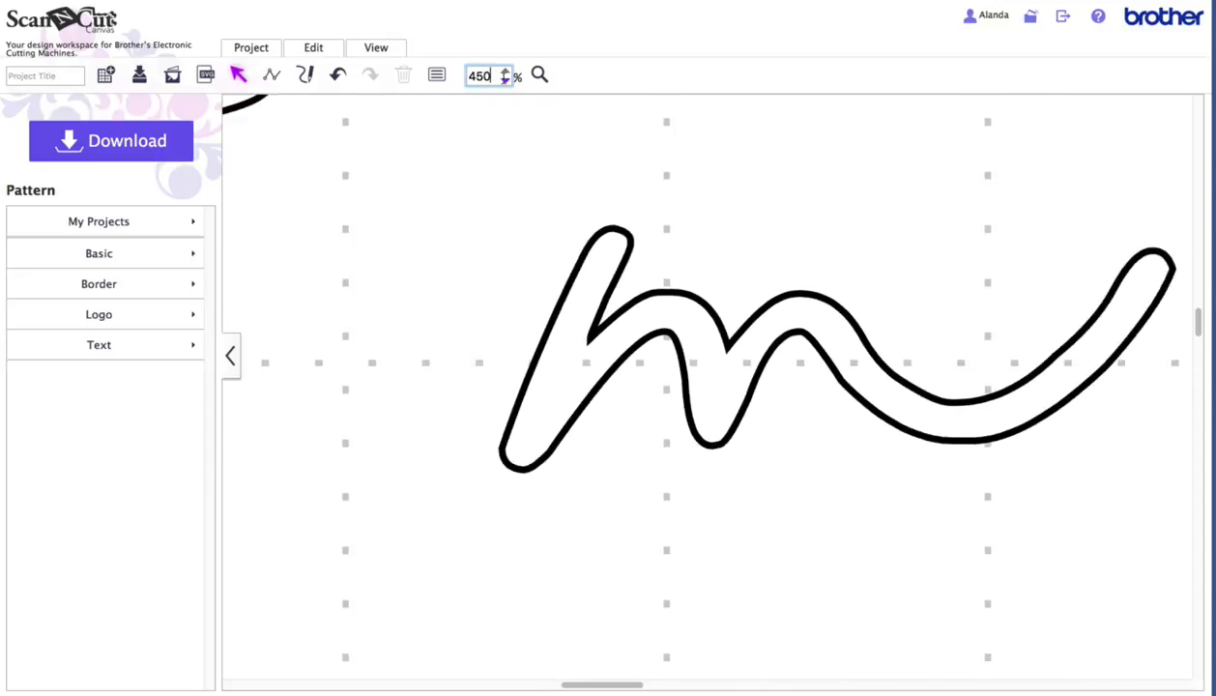
click(504, 81)
click(504, 81)
click(505, 81)
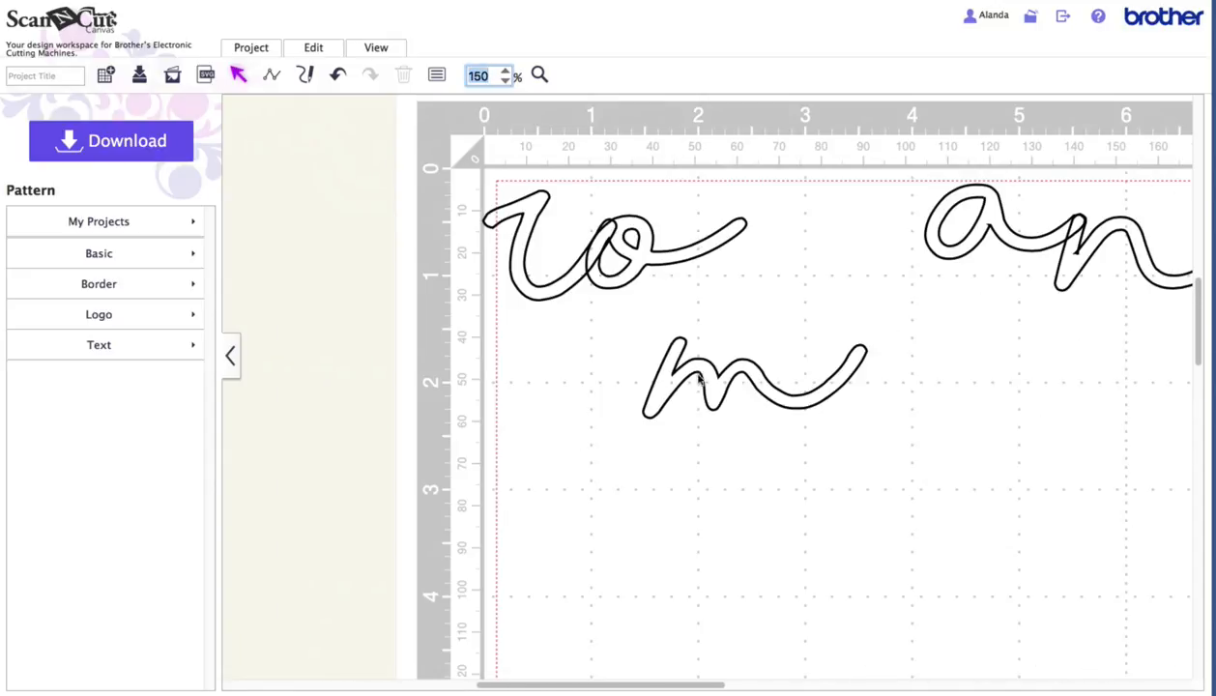
drag(703, 377, 759, 253)
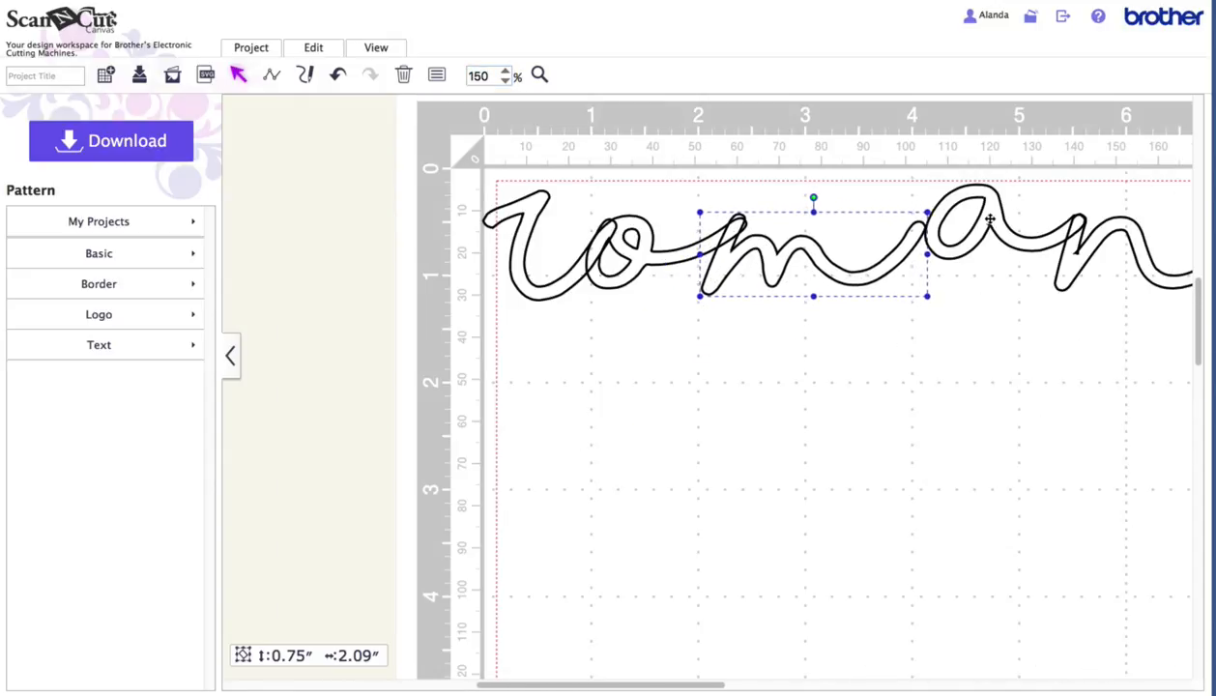
Move the letter a out of the word to the empty area below and try Weld on it alone, undoing the weld.
drag(990, 221, 742, 399)
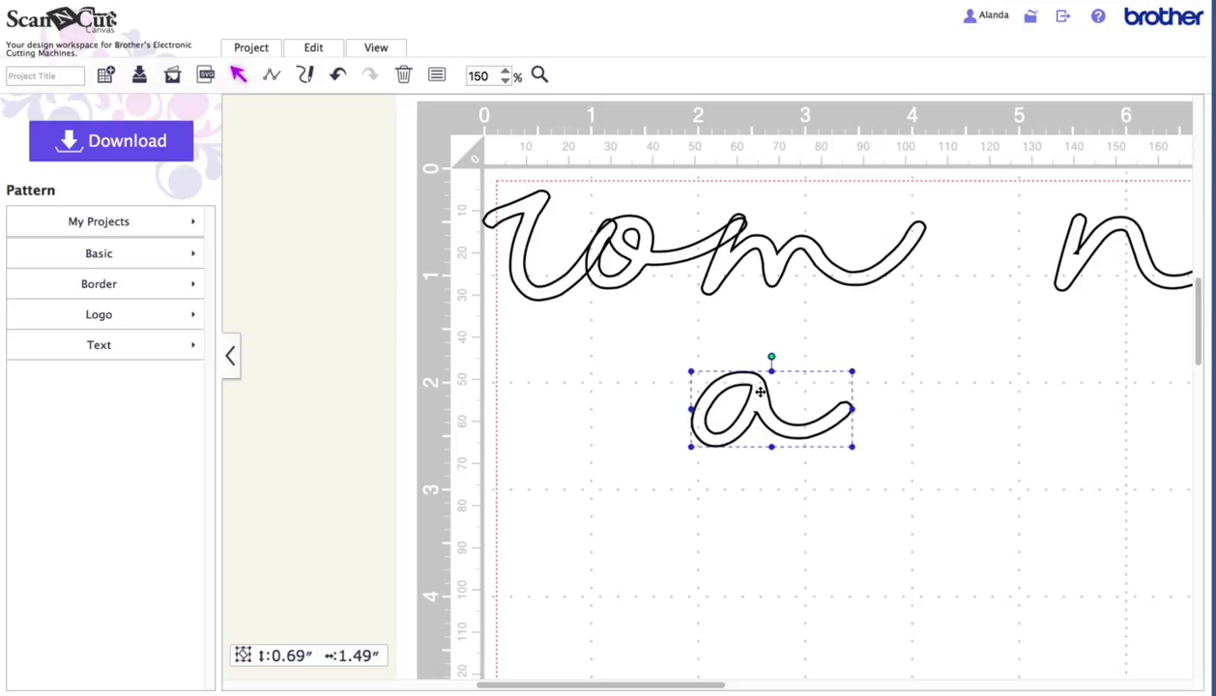
right_click(756, 390)
click(828, 475)
click(800, 480)
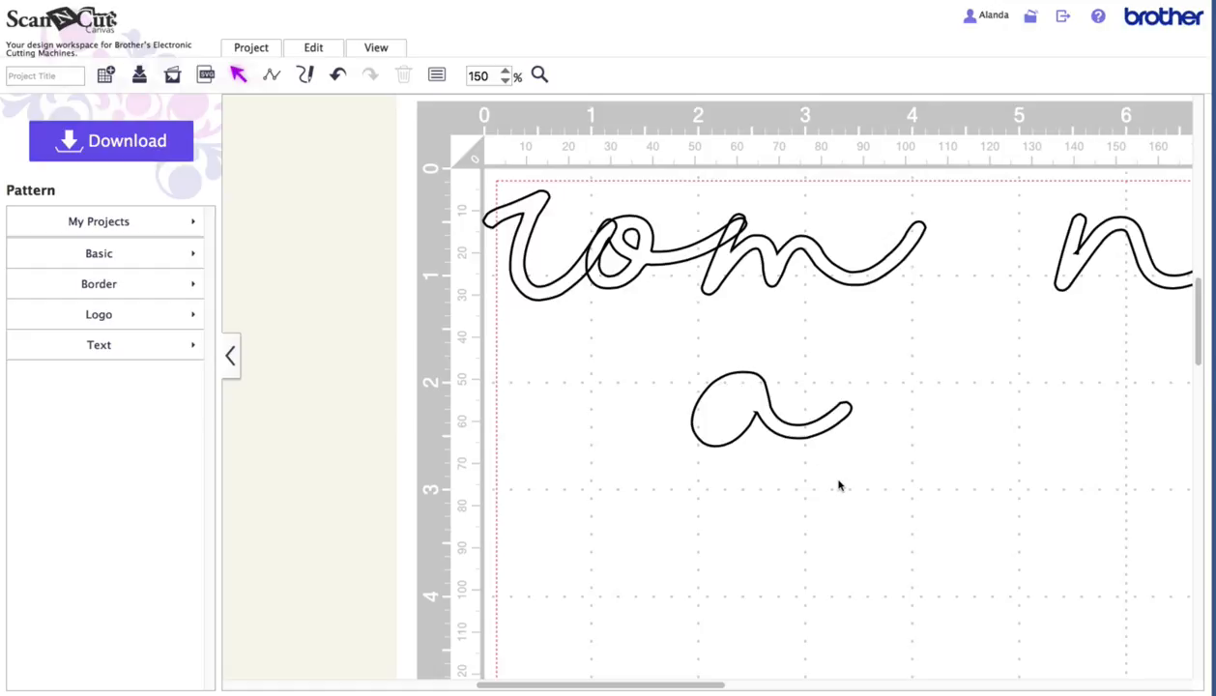
key(ctrl+z)
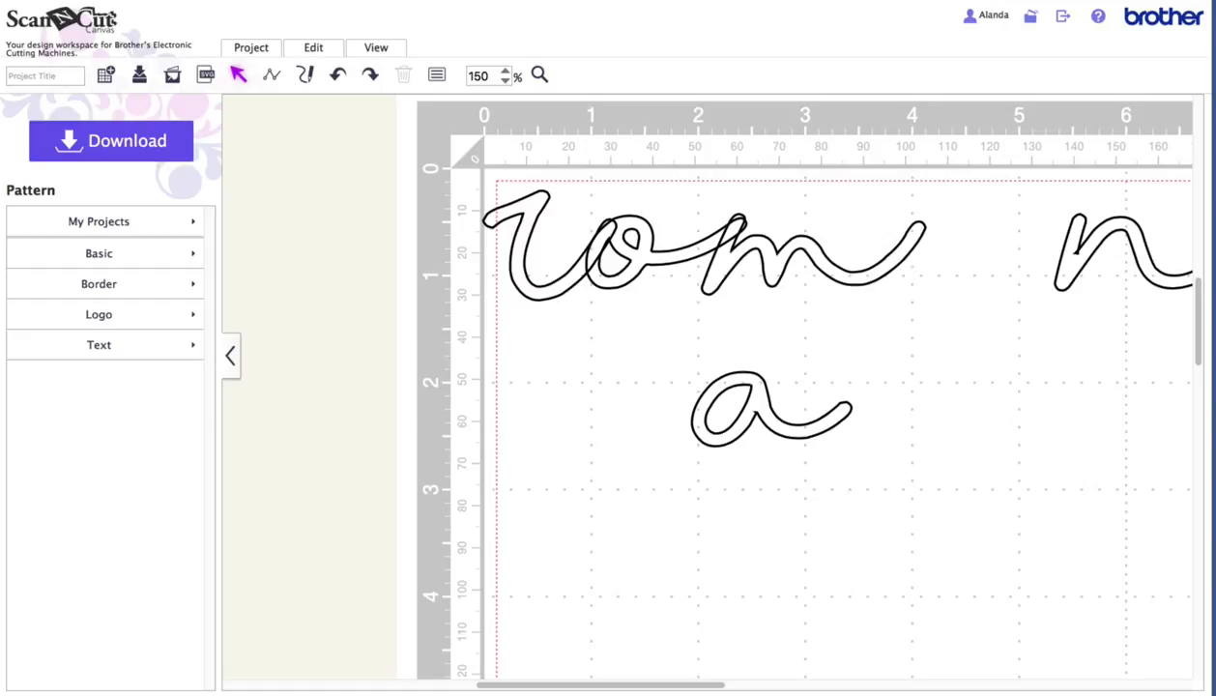
Ungroup the letter a into its outer outline and inner loop.
click(742, 387)
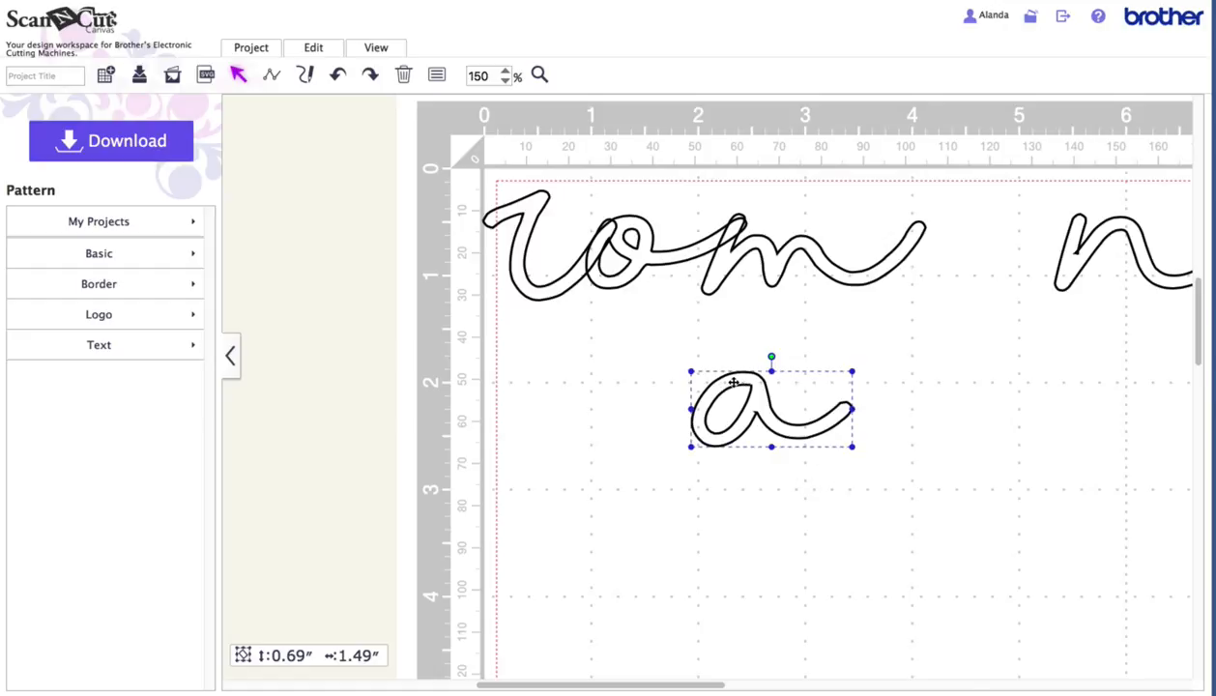
right_click(734, 384)
click(773, 452)
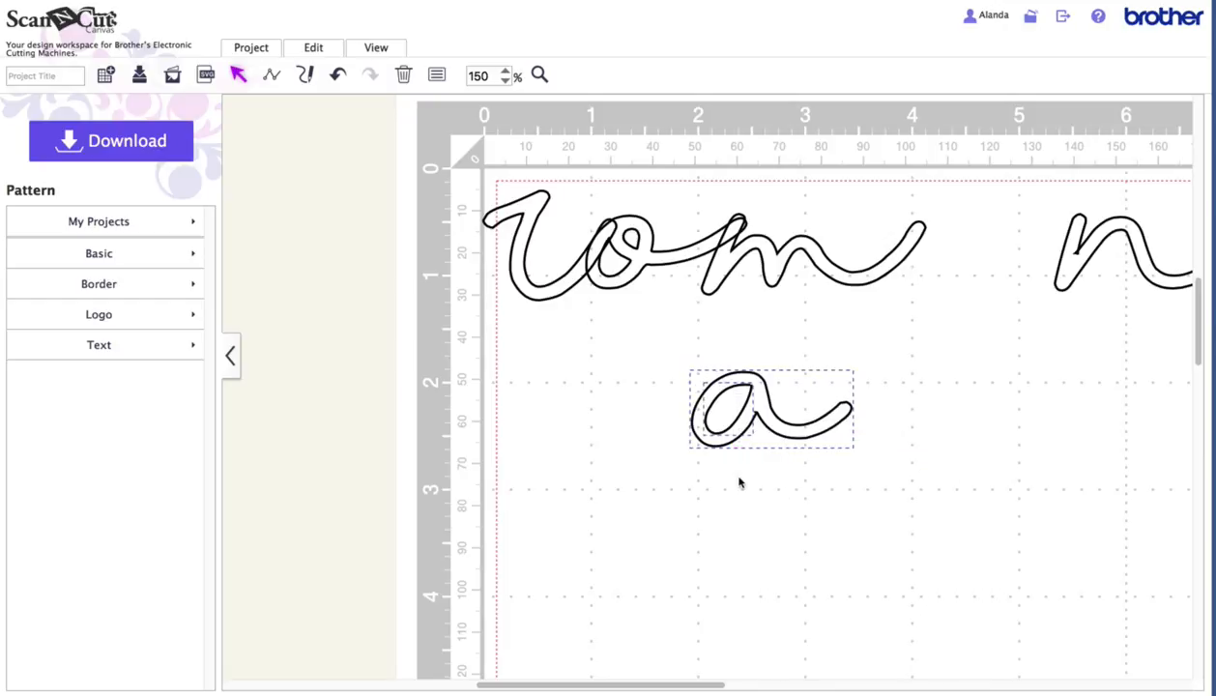
click(739, 482)
Subtract the a's inner loop from its outer outline, and shift the combined letter slightly within the empty area.
drag(654, 347, 860, 475)
right_click(755, 403)
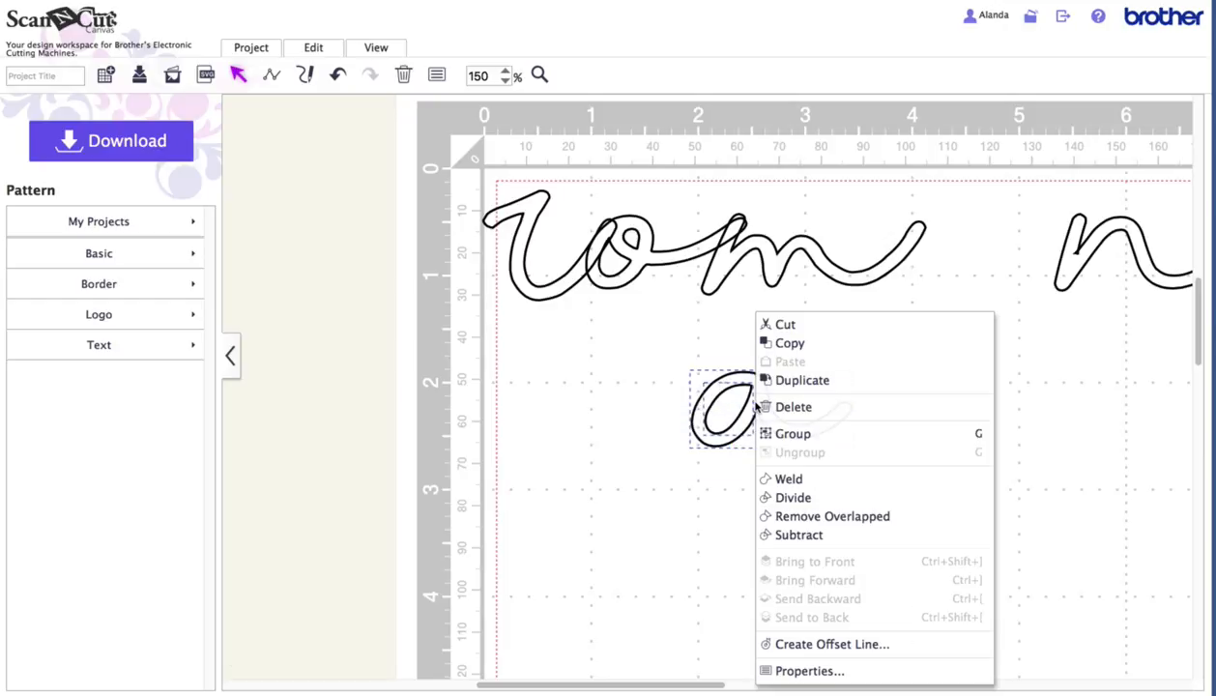
click(790, 533)
click(783, 548)
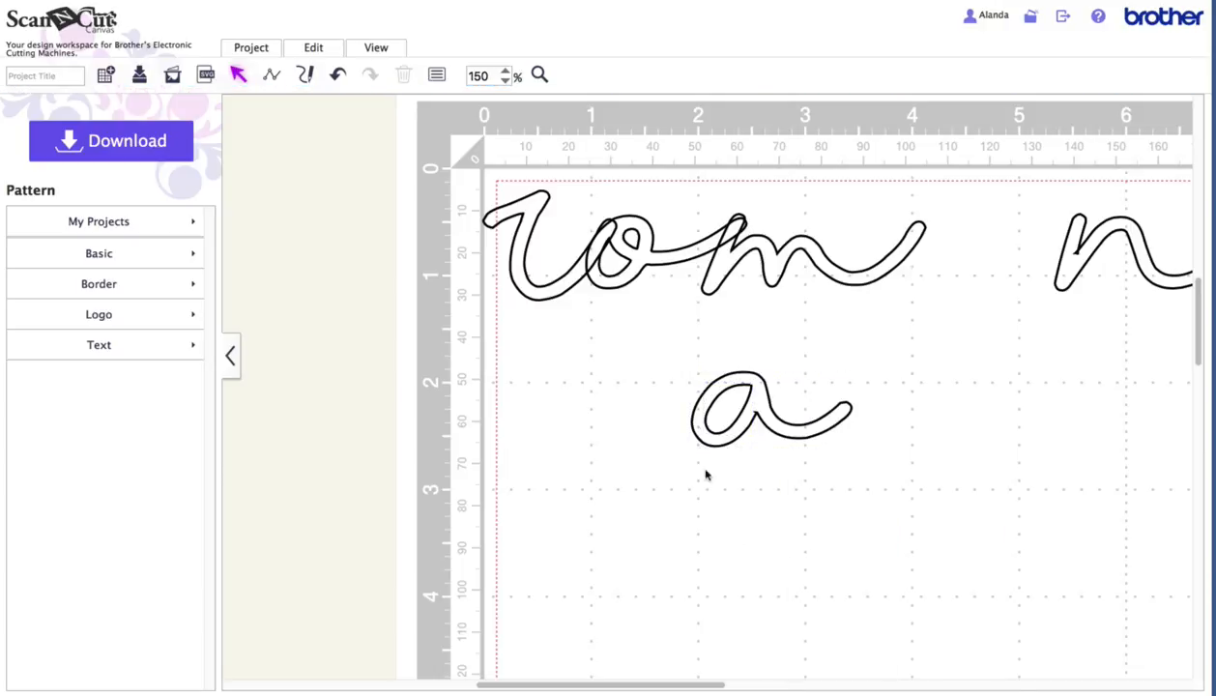
click(752, 409)
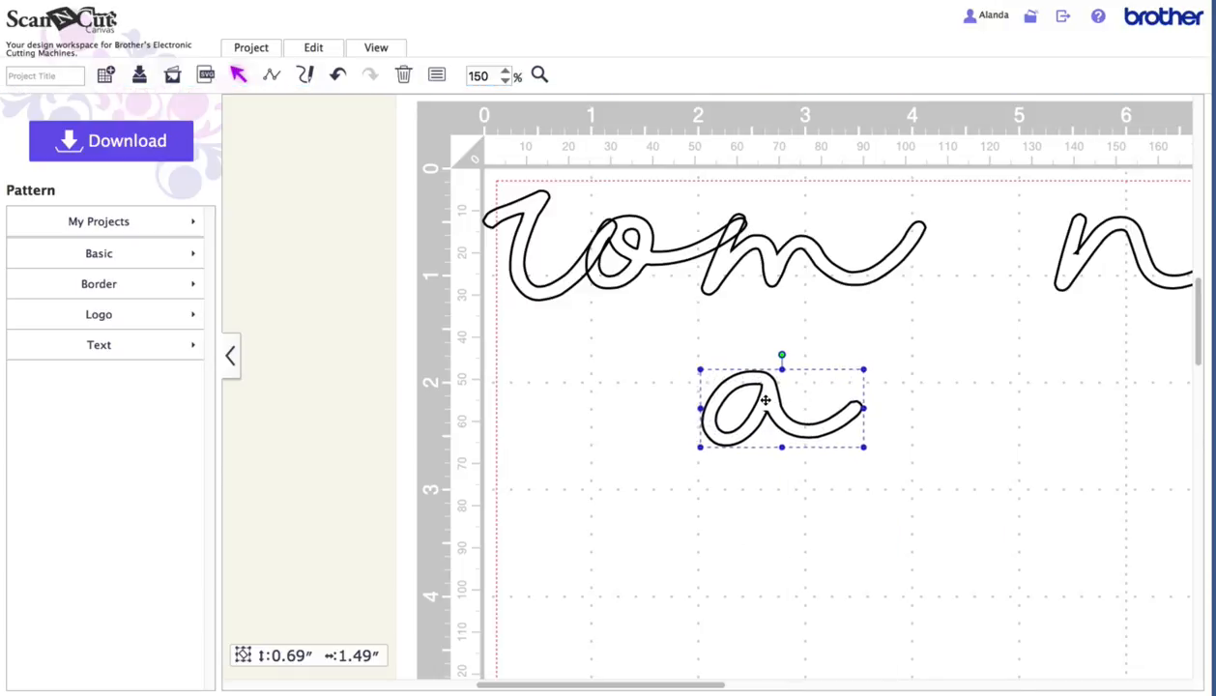
drag(764, 400, 748, 385)
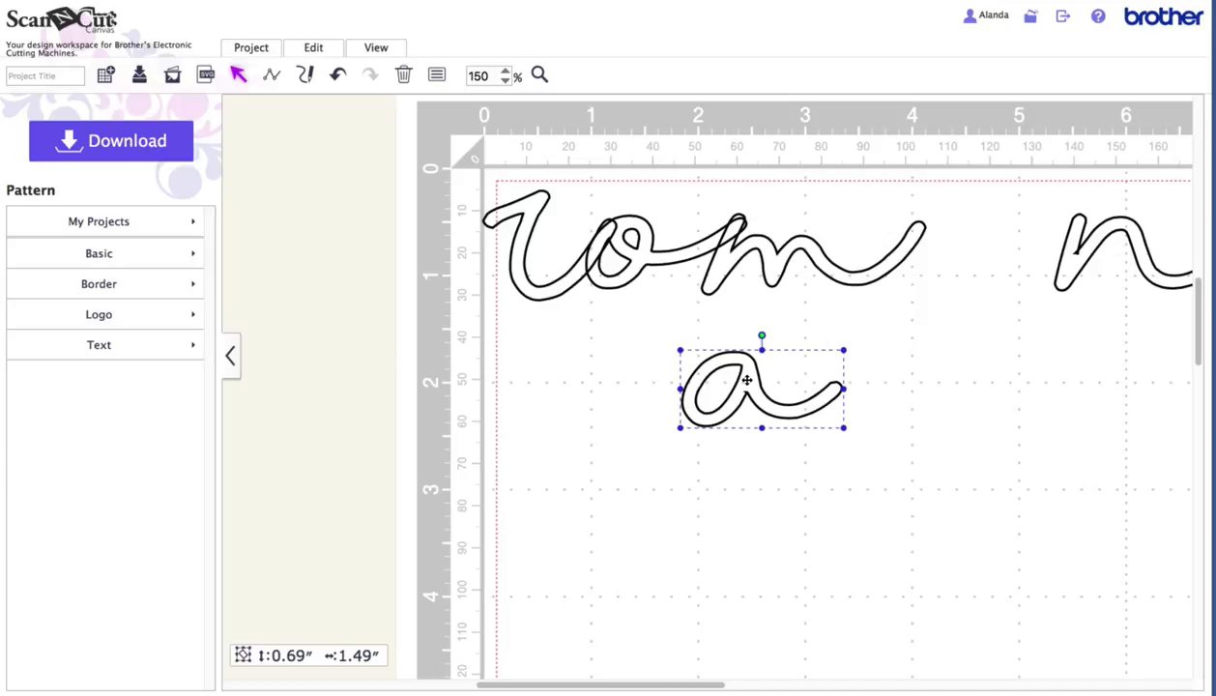
Weld the letter a on its own and move it back into the word so it overlaps the end of the m and meets the n.
right_click(746, 380)
click(754, 479)
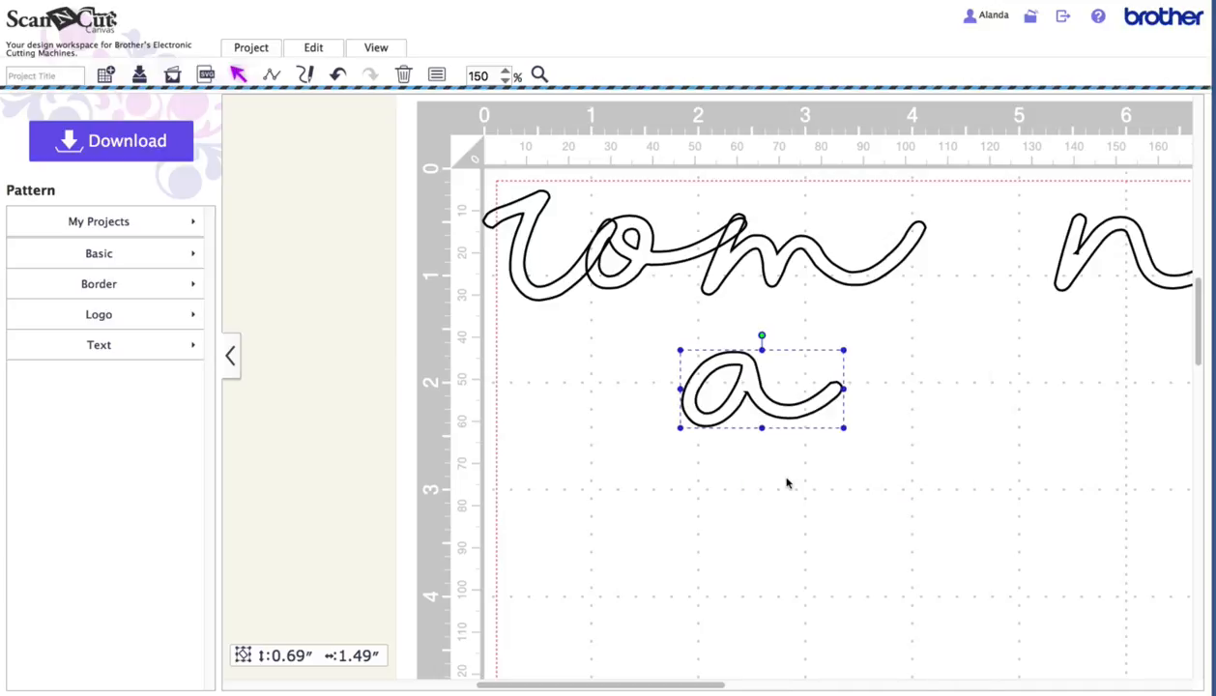
drag(760, 390, 973, 240)
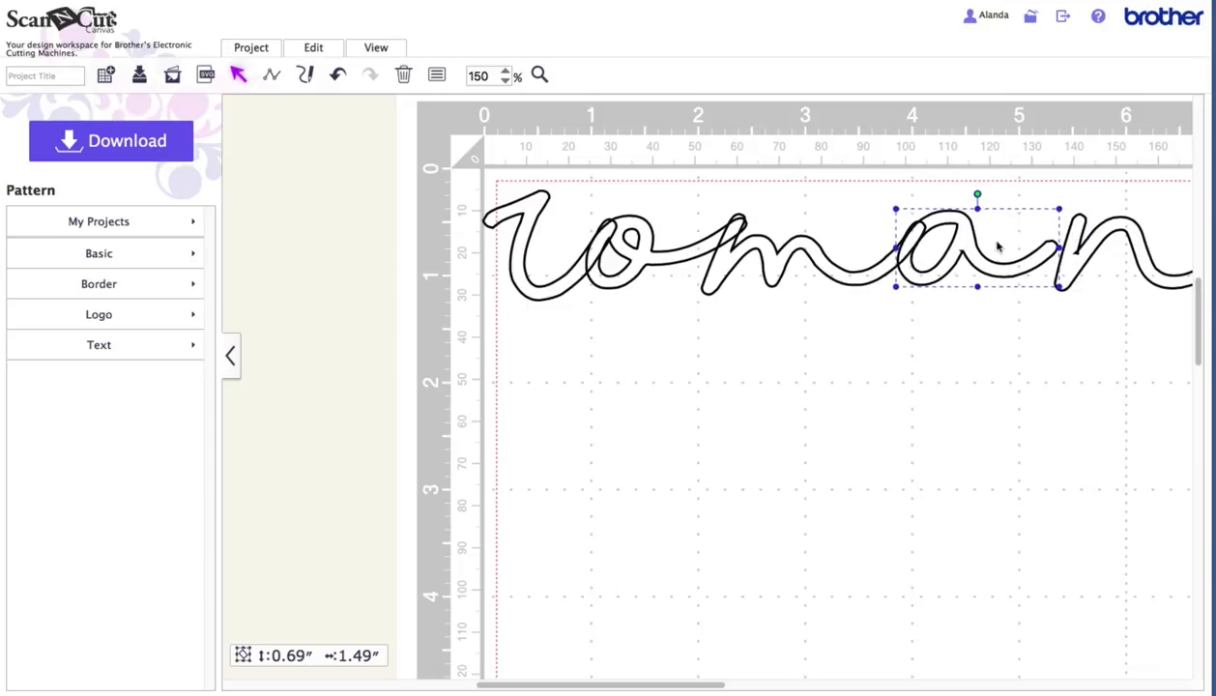
Move the letter n out of the word to the empty area below and try Weld on it alone.
drag(1068, 266, 776, 413)
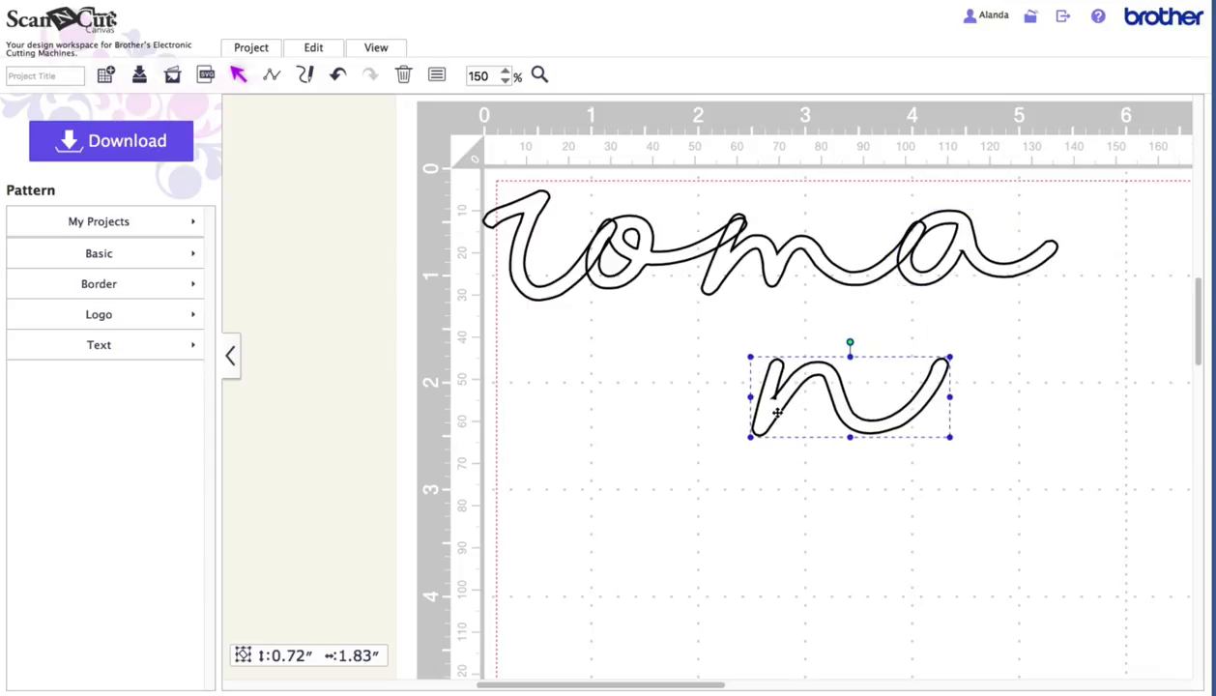
click(539, 75)
drag(732, 345, 817, 433)
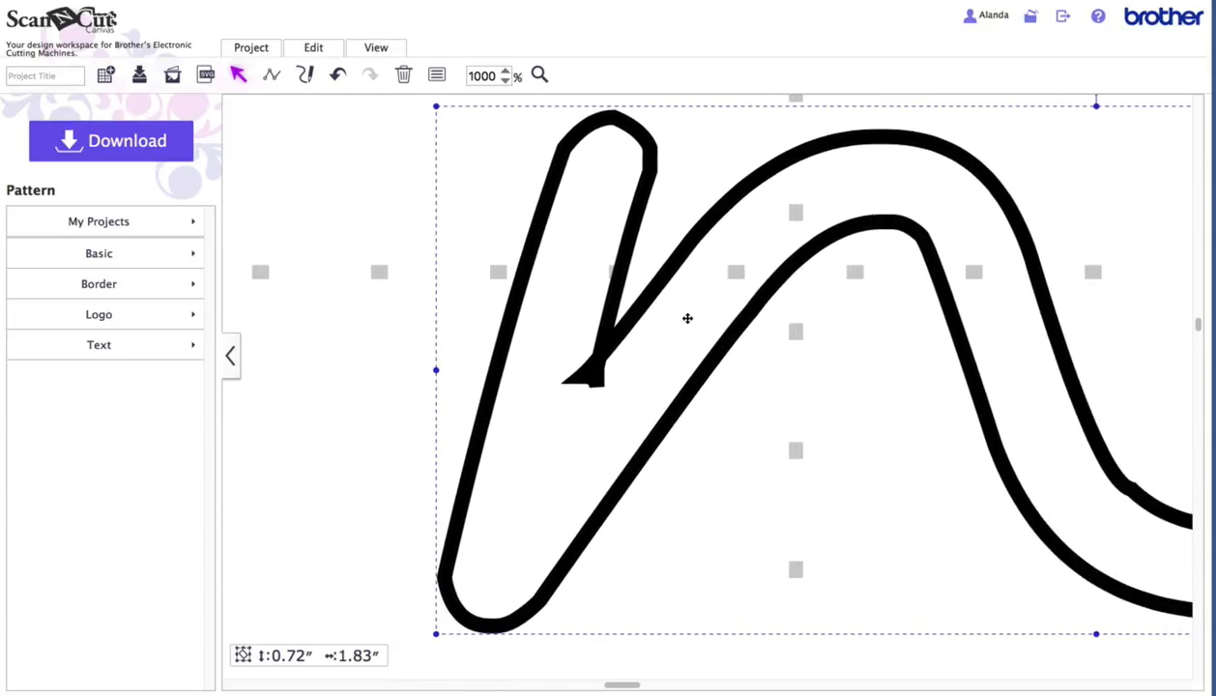
right_click(687, 318)
click(727, 381)
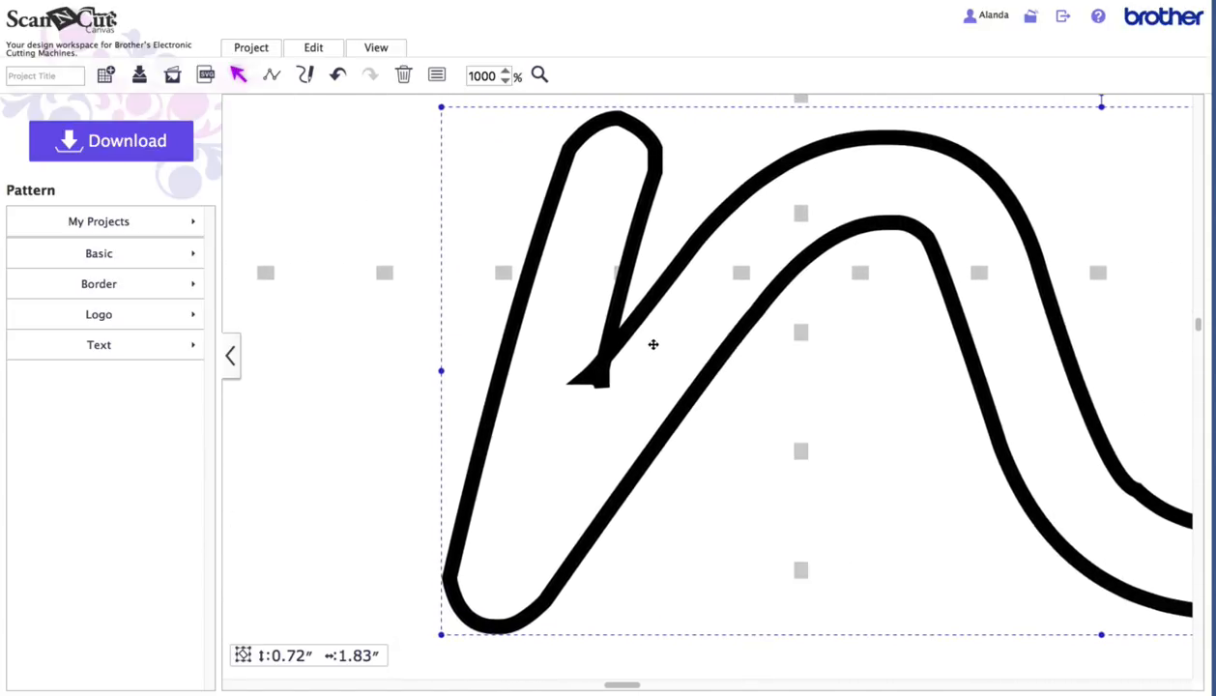
right_click(680, 328)
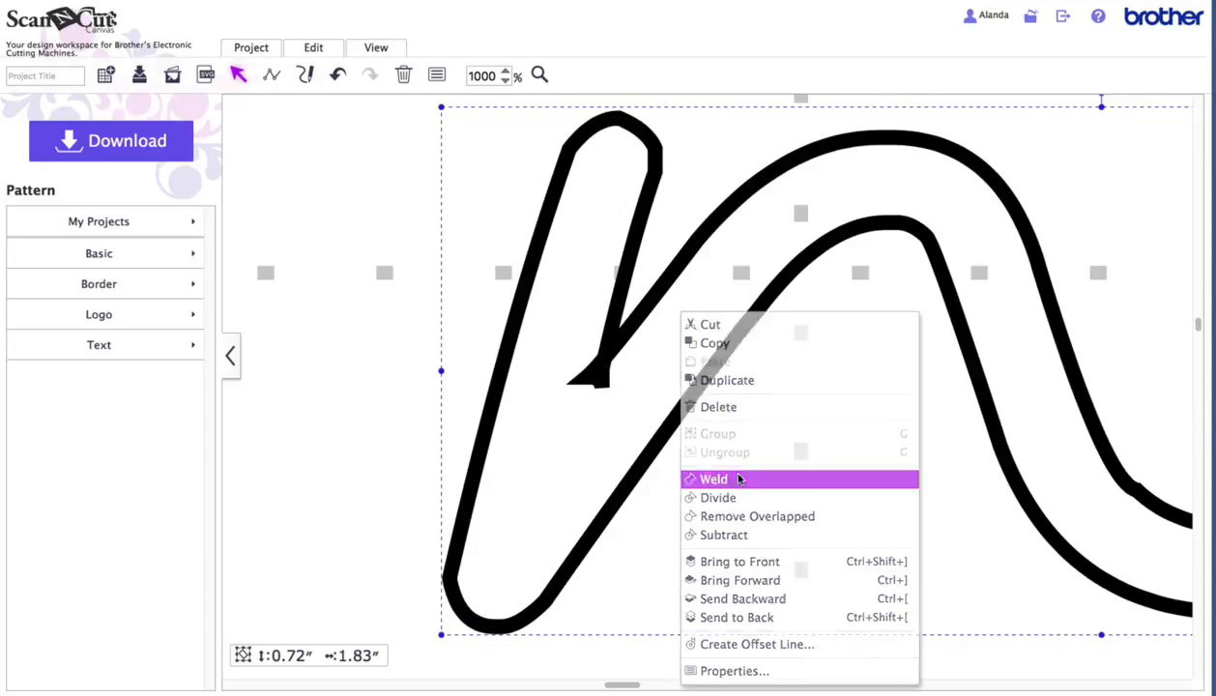
click(738, 479)
click(755, 395)
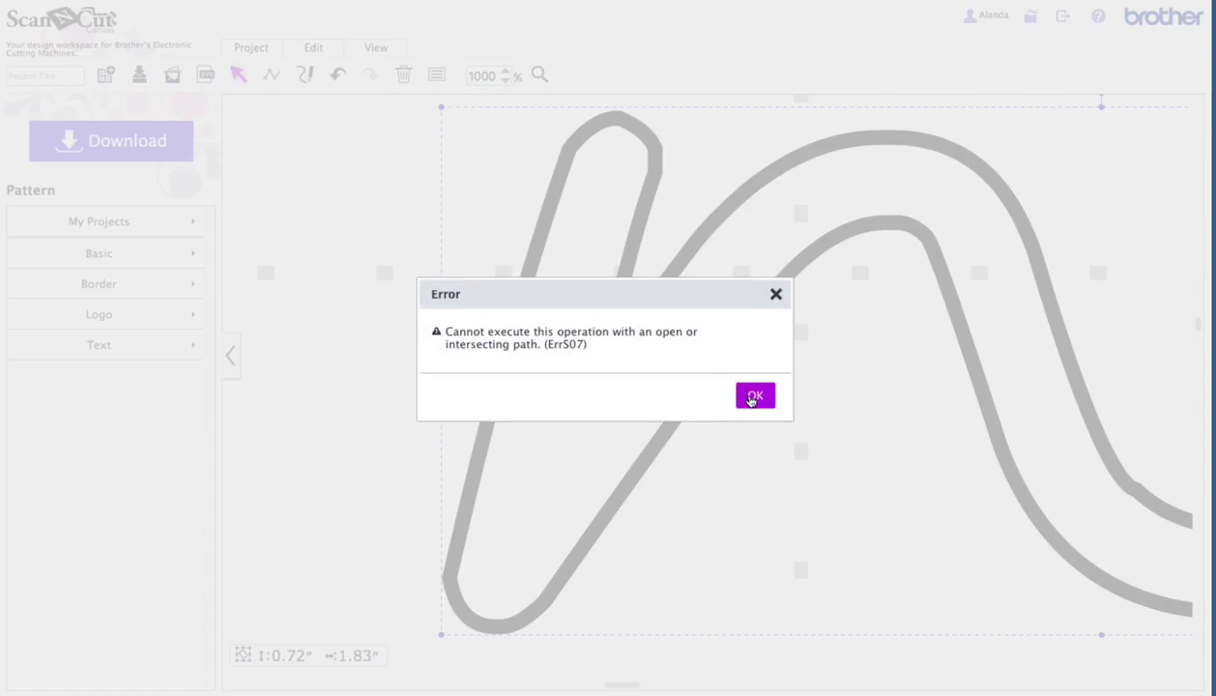
Delete the three surplus points clustered at the inner notch of the n, where the stem meets the arch, keeping the uppermost one.
double_click(620, 371)
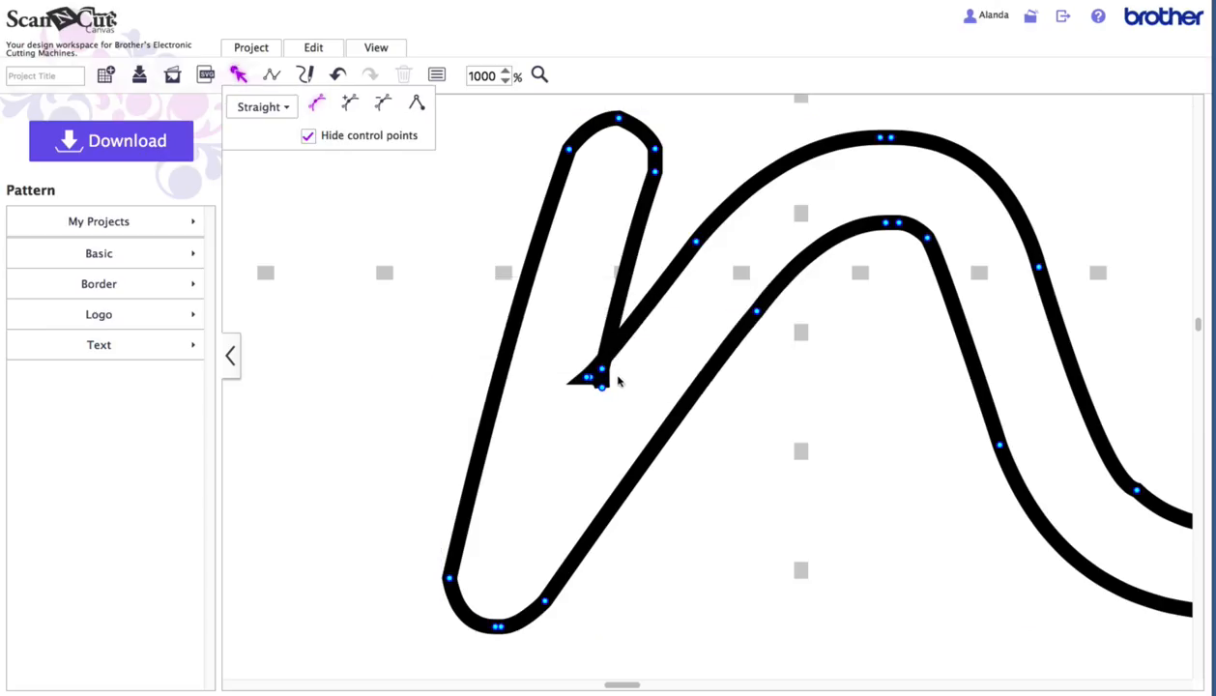
click(587, 378)
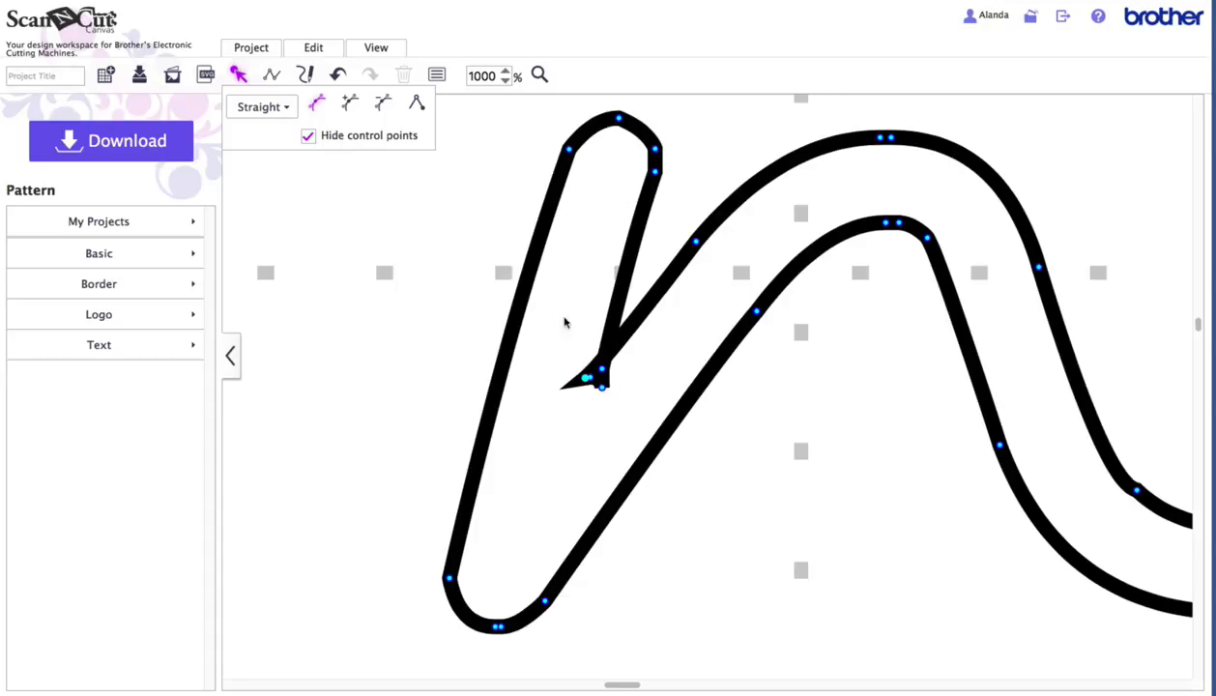
click(383, 102)
right_click(591, 382)
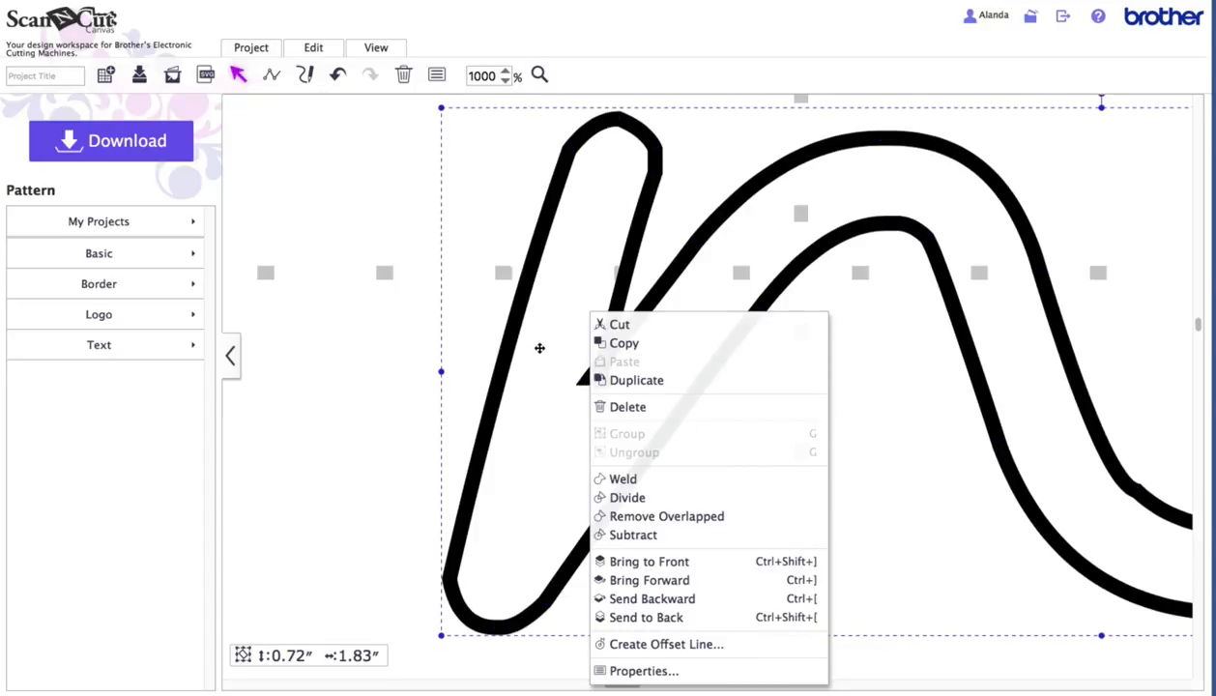
click(541, 347)
double_click(608, 358)
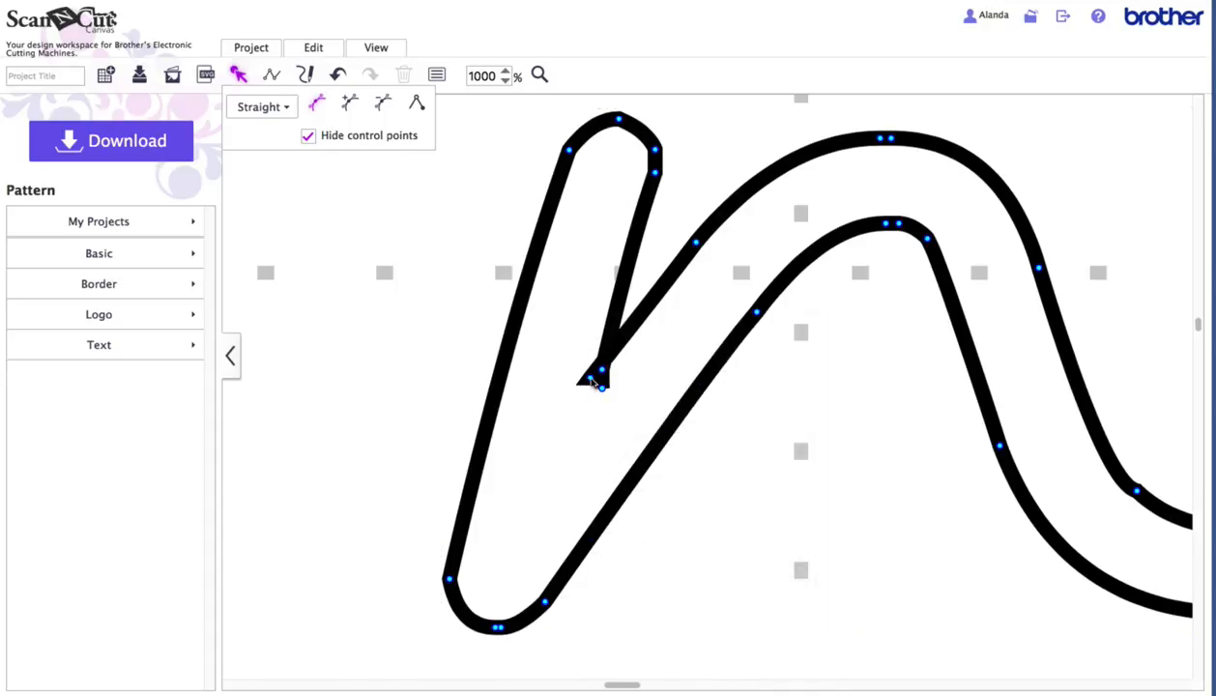
click(590, 378)
click(375, 100)
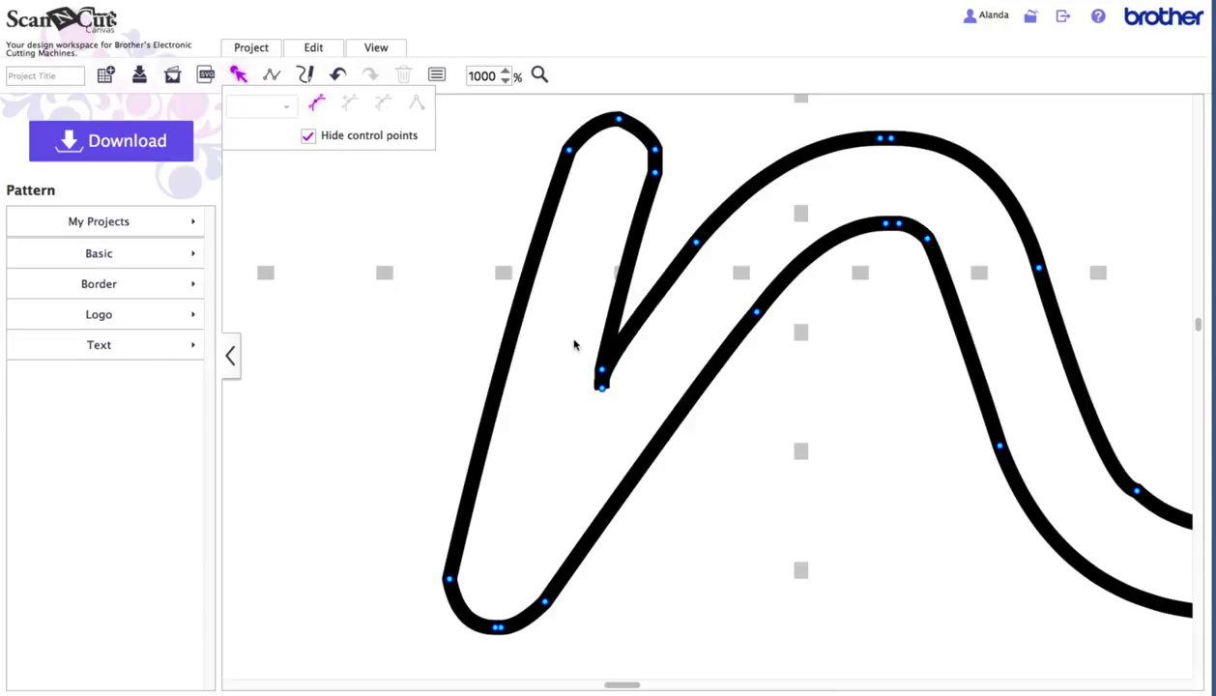
click(600, 386)
click(385, 104)
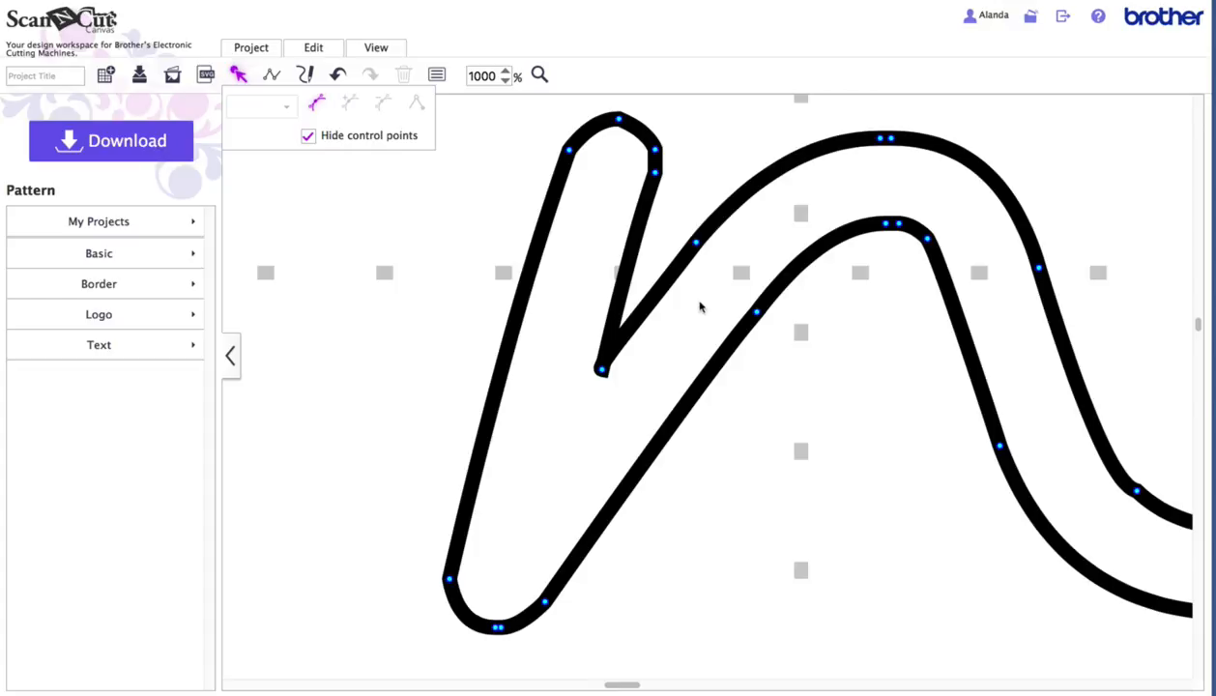
Try Weld again on the letter n.
click(676, 281)
right_click(725, 268)
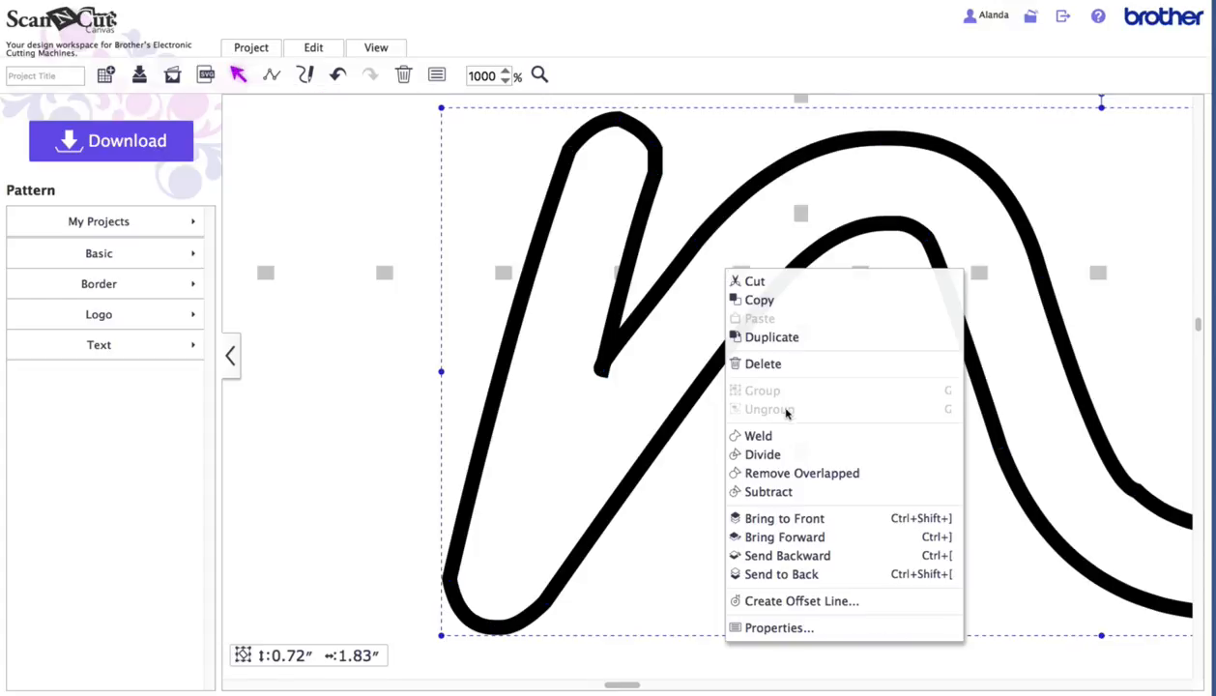
click(773, 435)
click(754, 393)
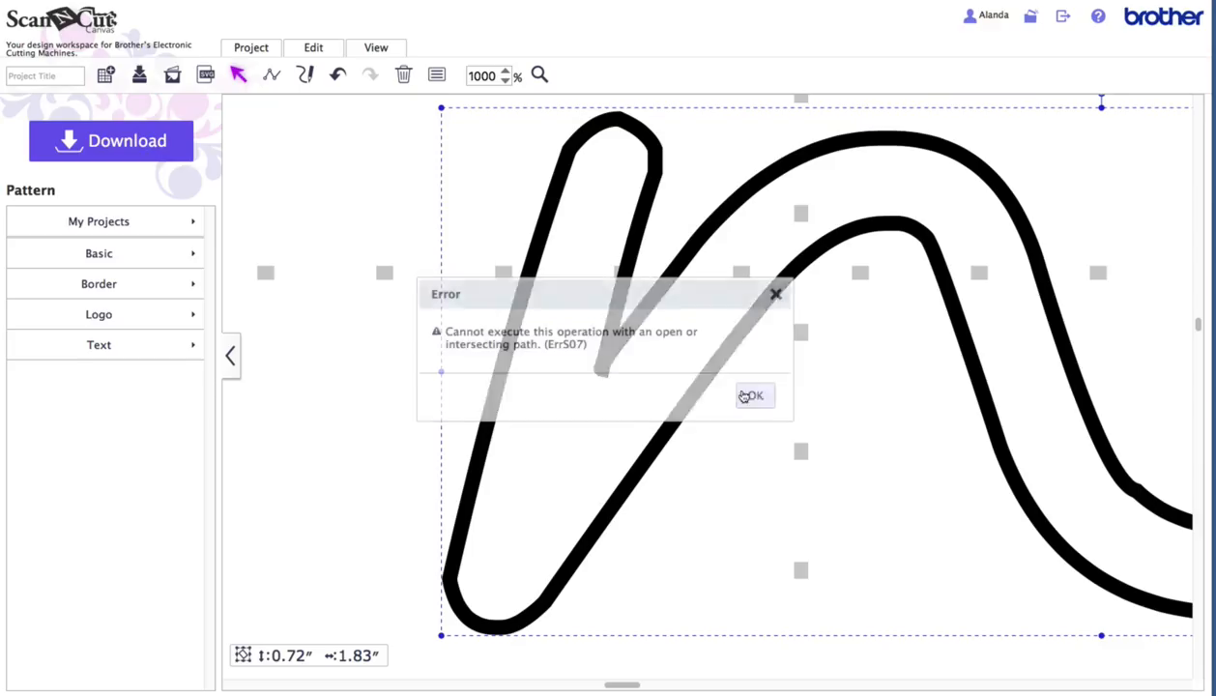
Delete the point just above the notch on the n's outer arch and weld the letter alone.
double_click(612, 375)
click(601, 371)
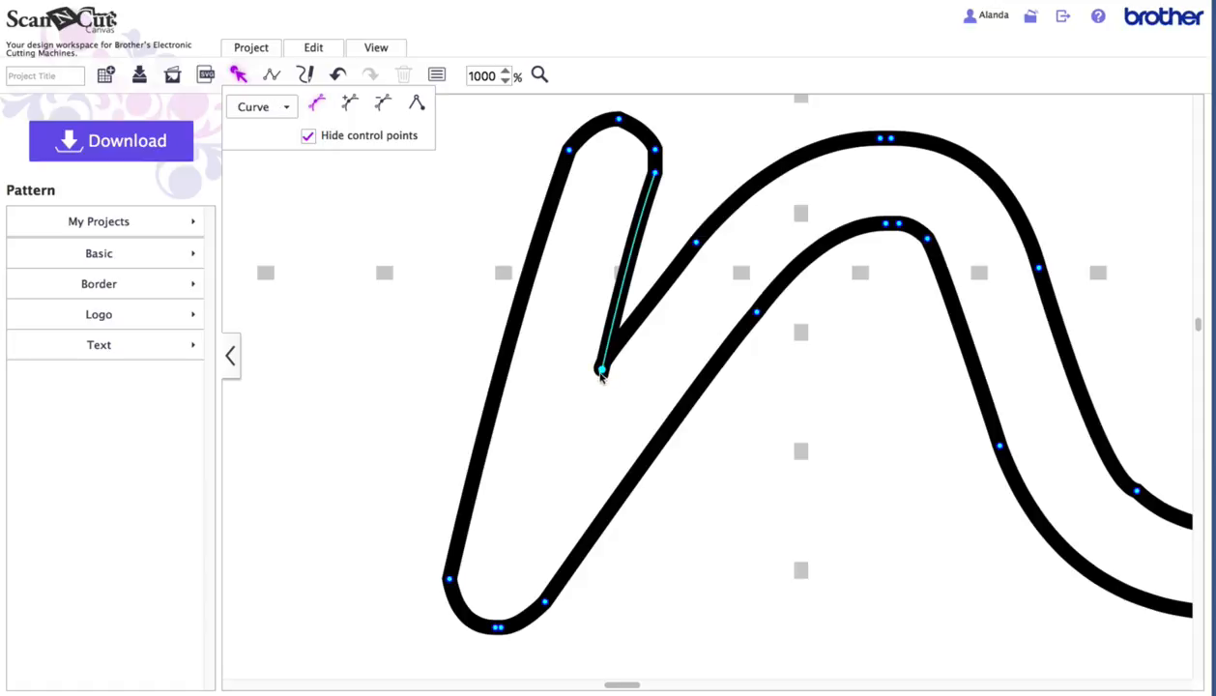
click(697, 244)
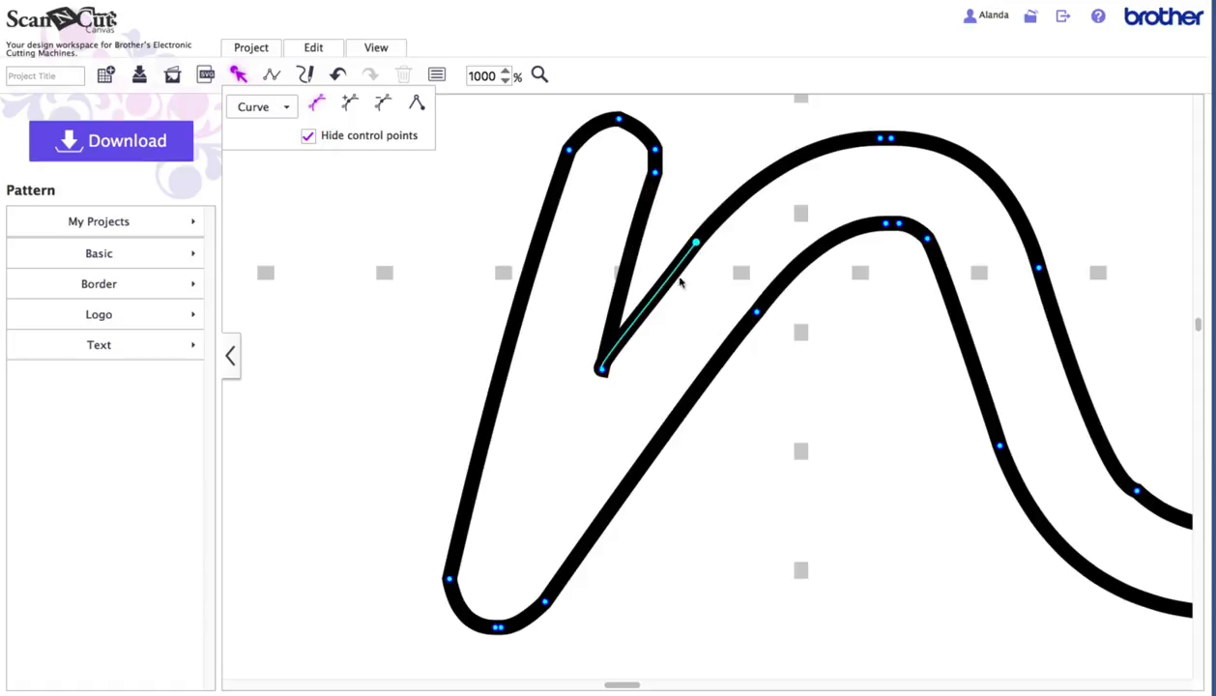
click(382, 106)
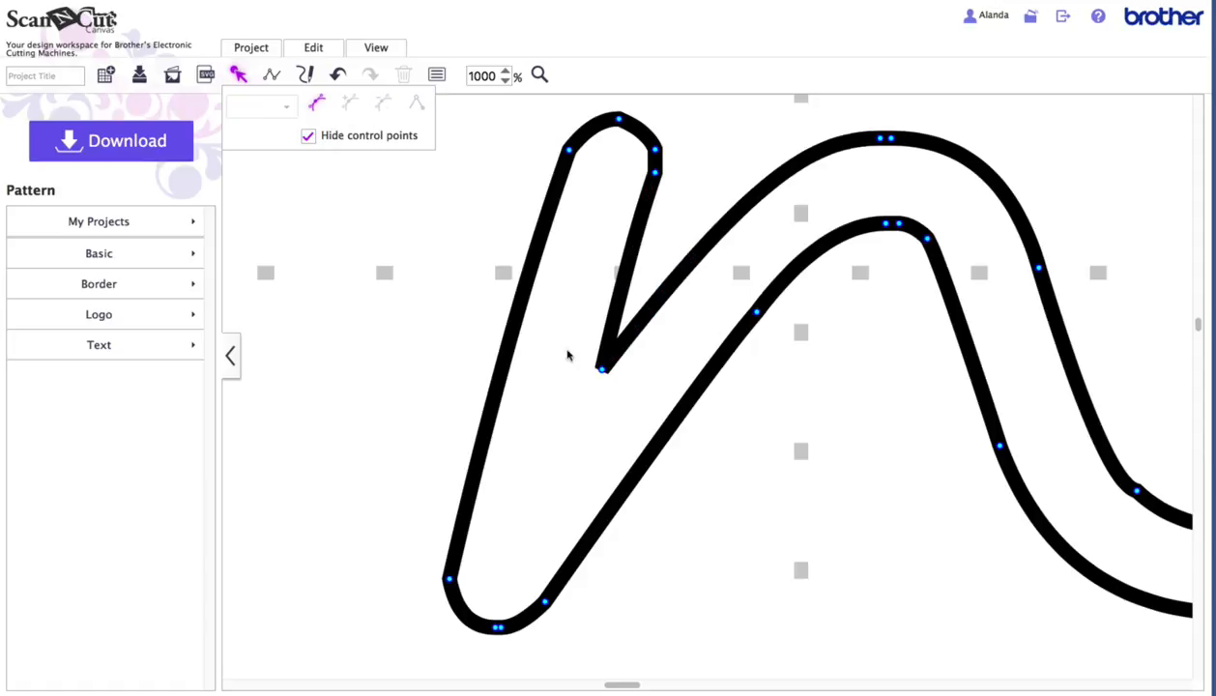
click(608, 425)
right_click(614, 382)
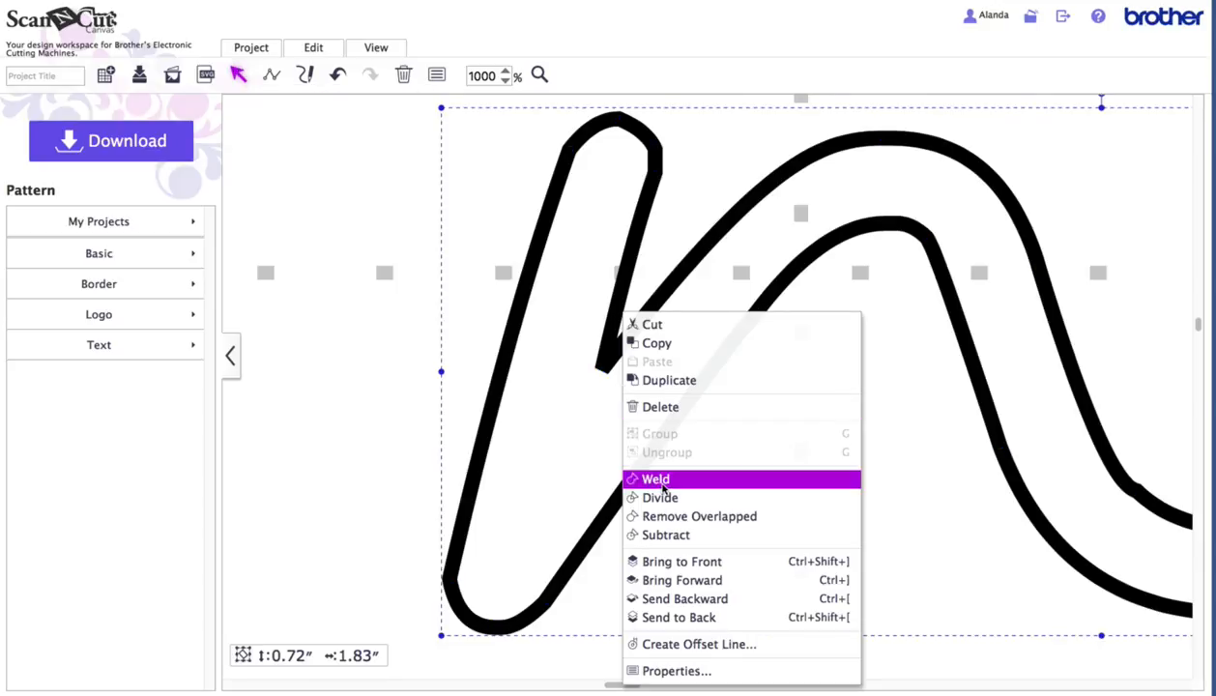
click(656, 480)
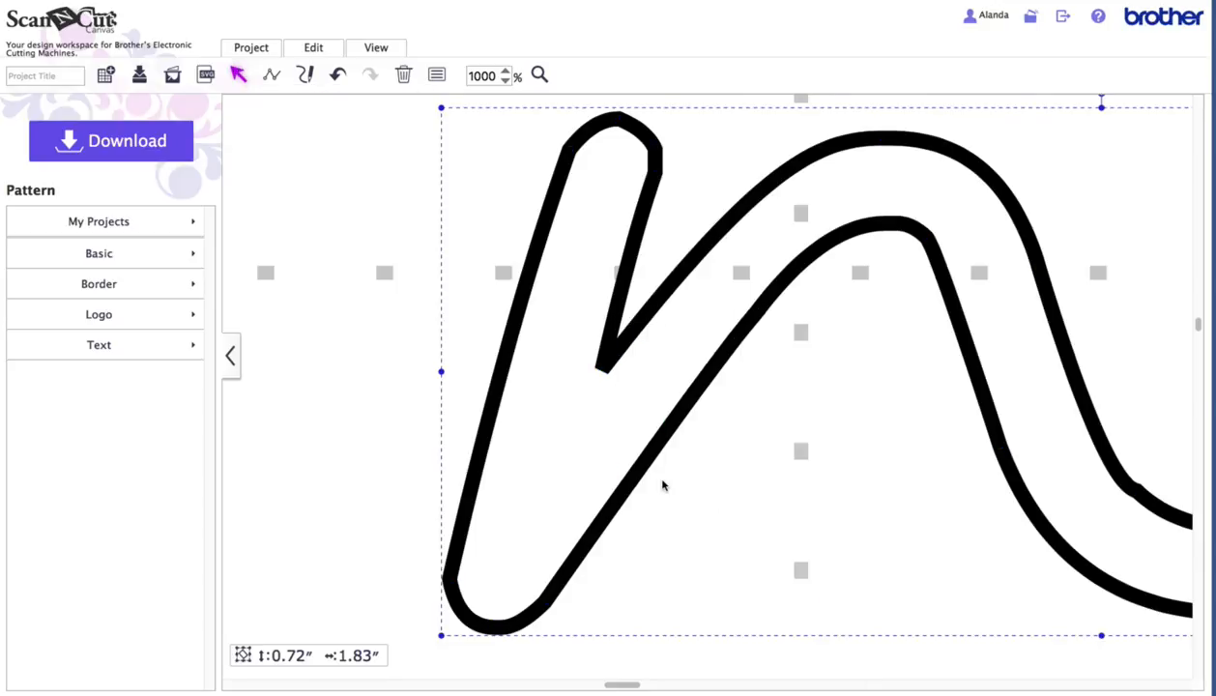
Move the letter n back into the word so its stem overlaps the tail of the a.
click(504, 80)
click(504, 80)
click(505, 80)
click(506, 81)
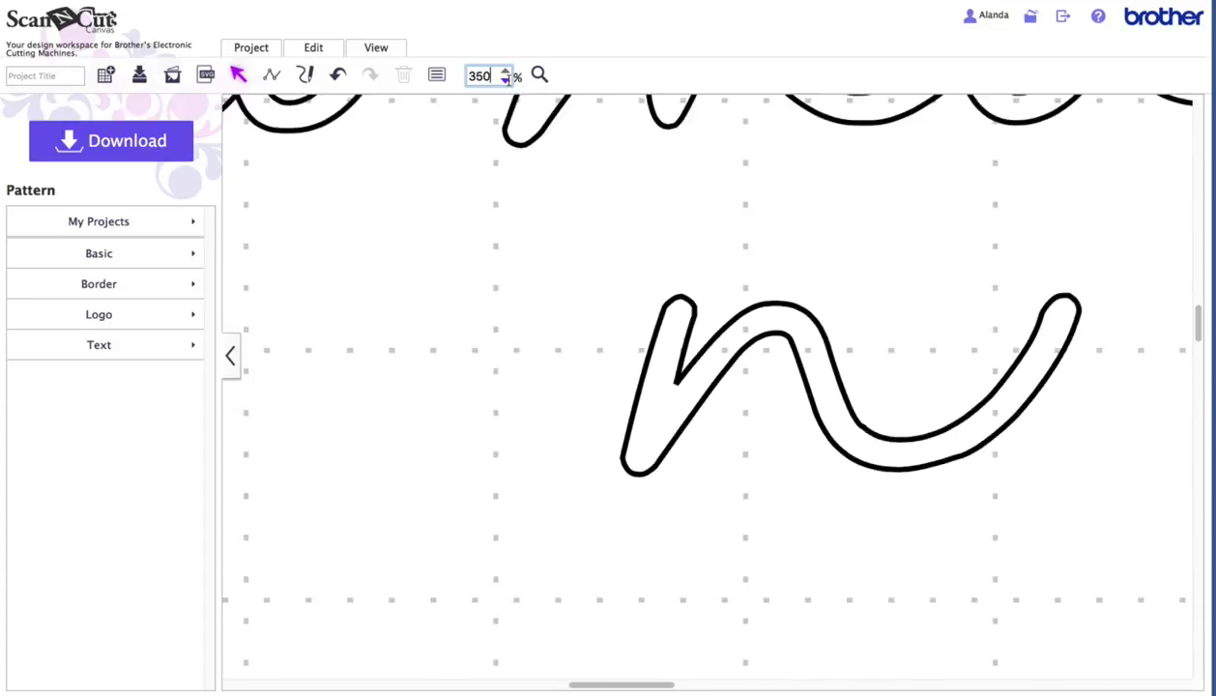
click(507, 83)
click(506, 82)
drag(742, 348, 1098, 139)
Move the letter c out of the word to the empty area below and try Weld on it alone.
scroll(952, 282, right, 10)
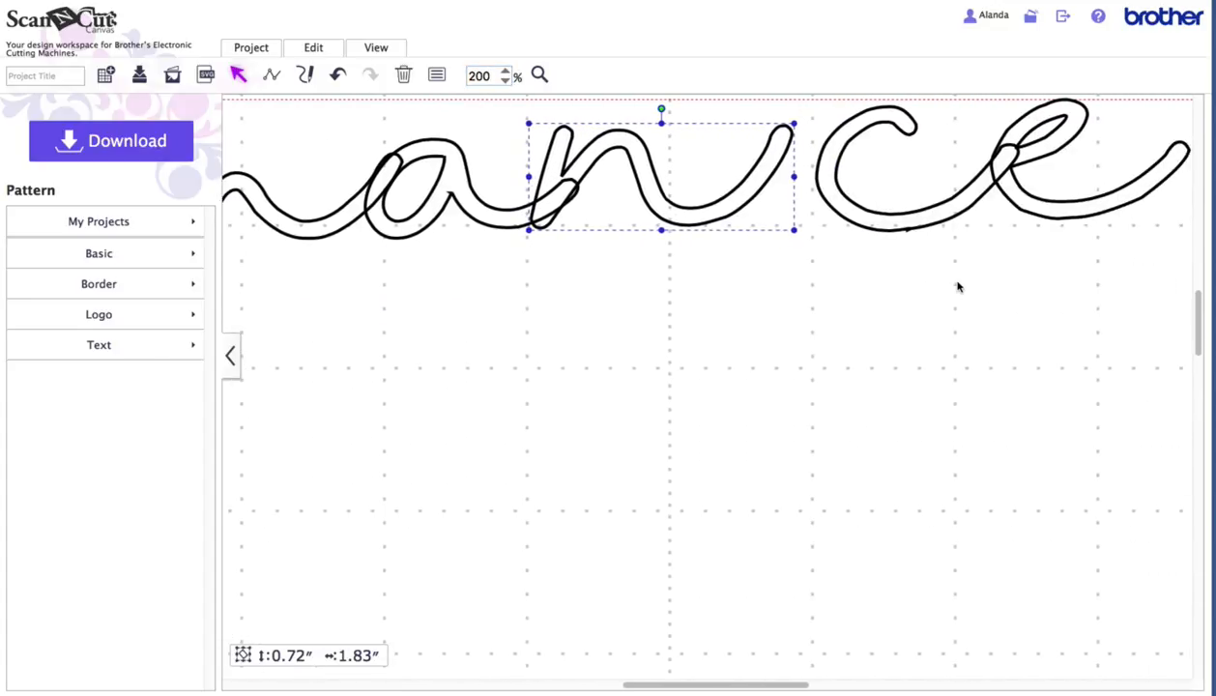
drag(886, 223, 594, 446)
right_click(592, 447)
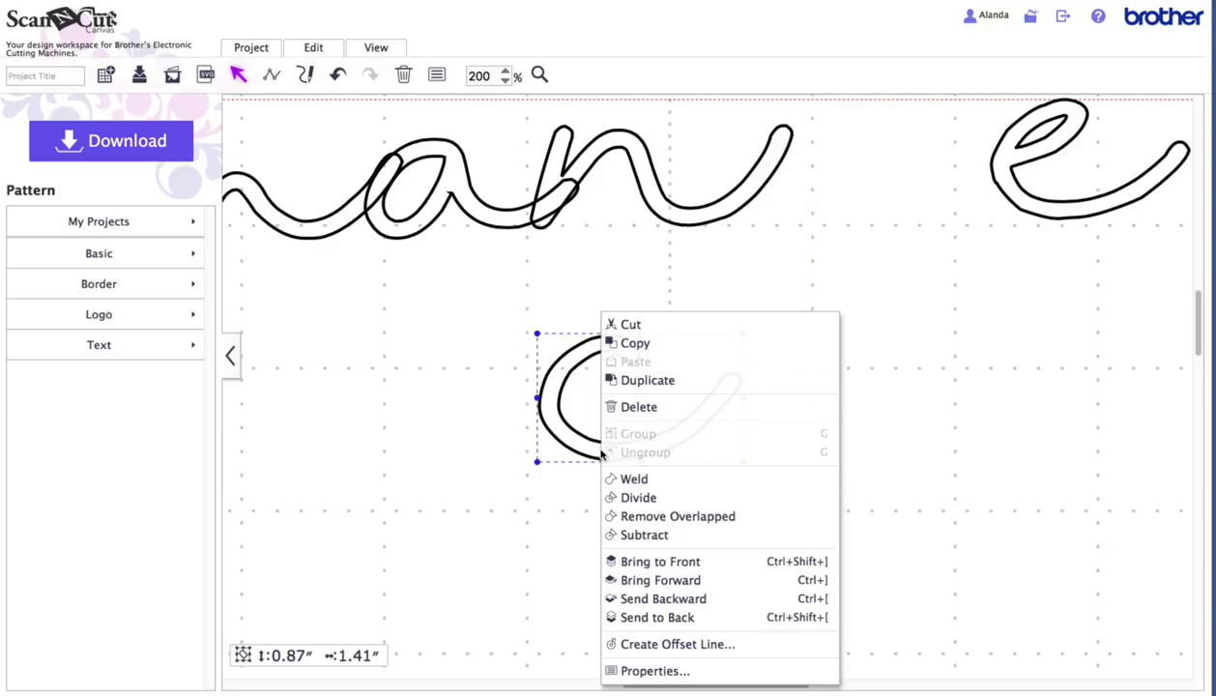
click(627, 480)
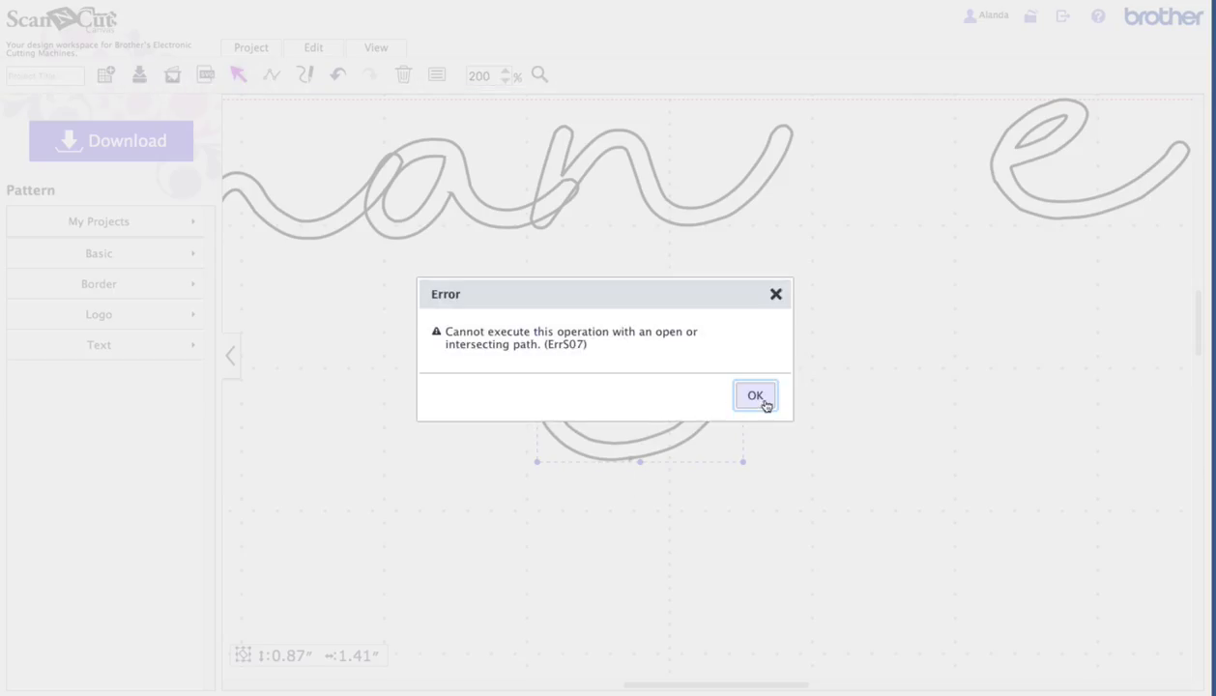
click(766, 402)
Delete the three surplus points at the small spike on the c's lower outer curve and leave point editing.
double_click(505, 71)
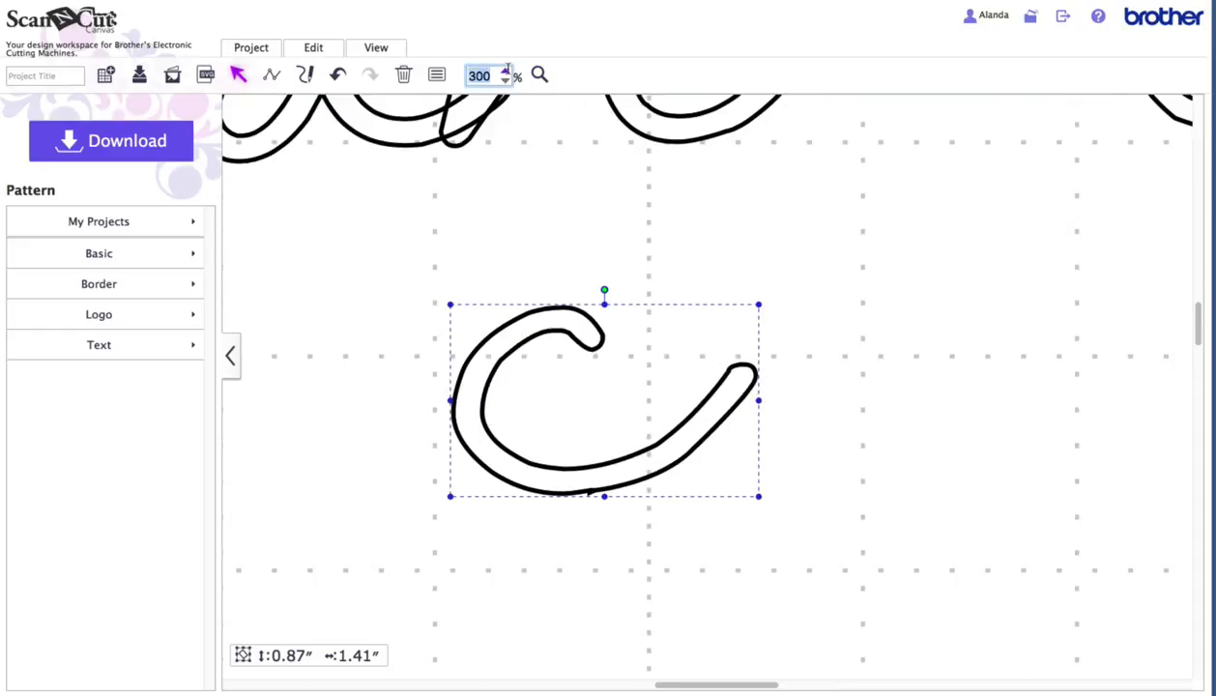
click(504, 71)
double_click(504, 71)
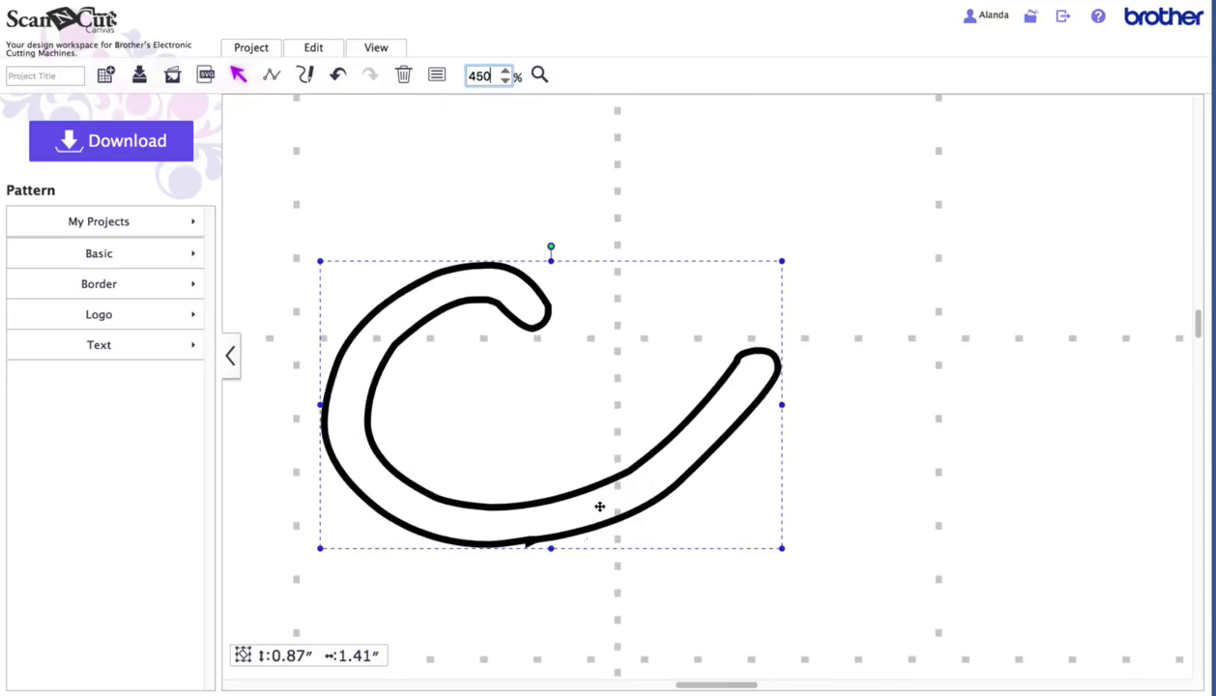
click(539, 76)
drag(487, 507, 577, 573)
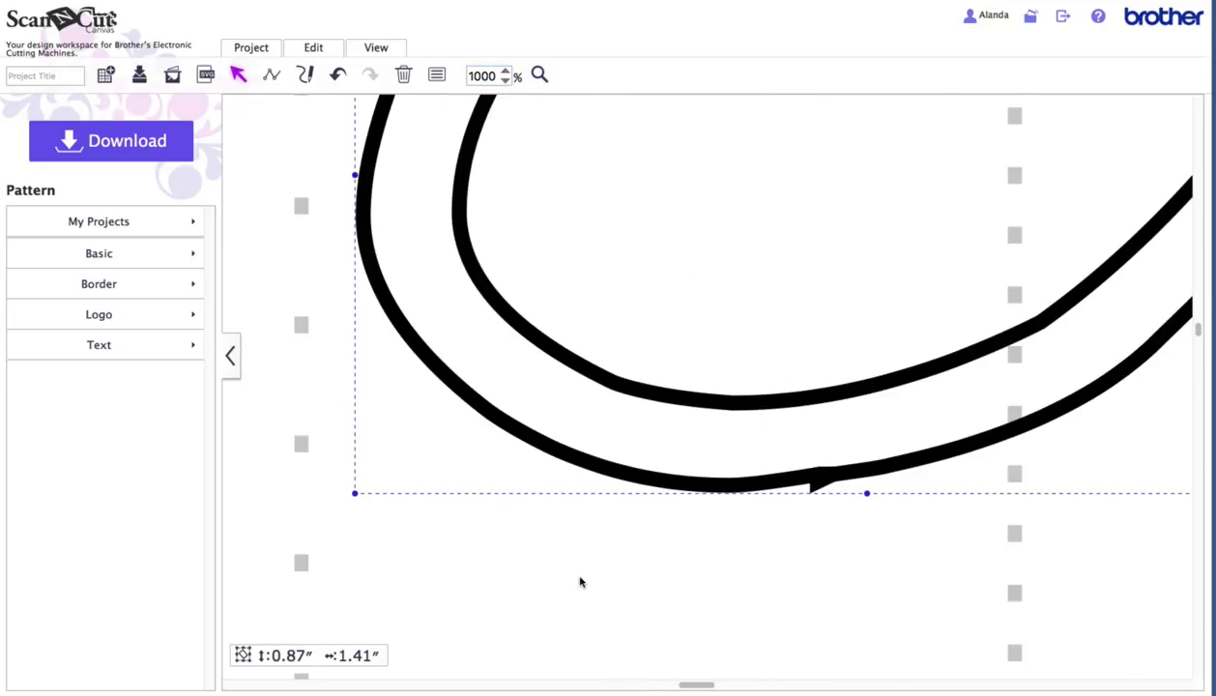
scroll(712, 439, right, 2)
double_click(714, 438)
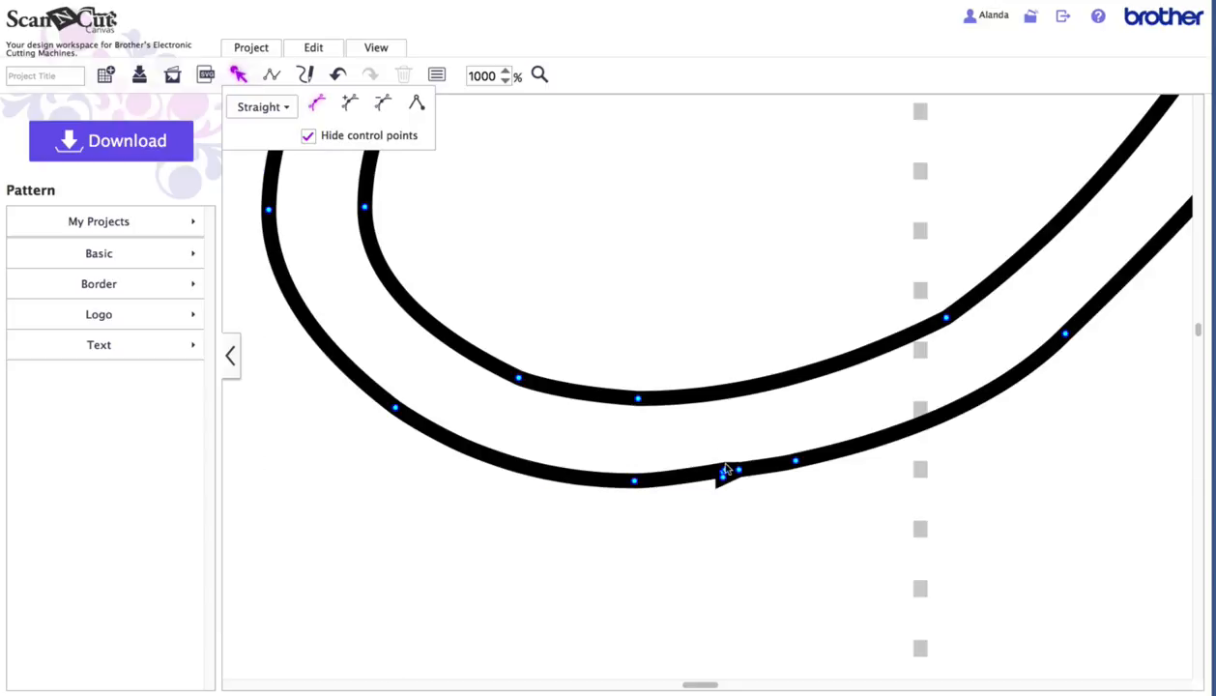
click(380, 103)
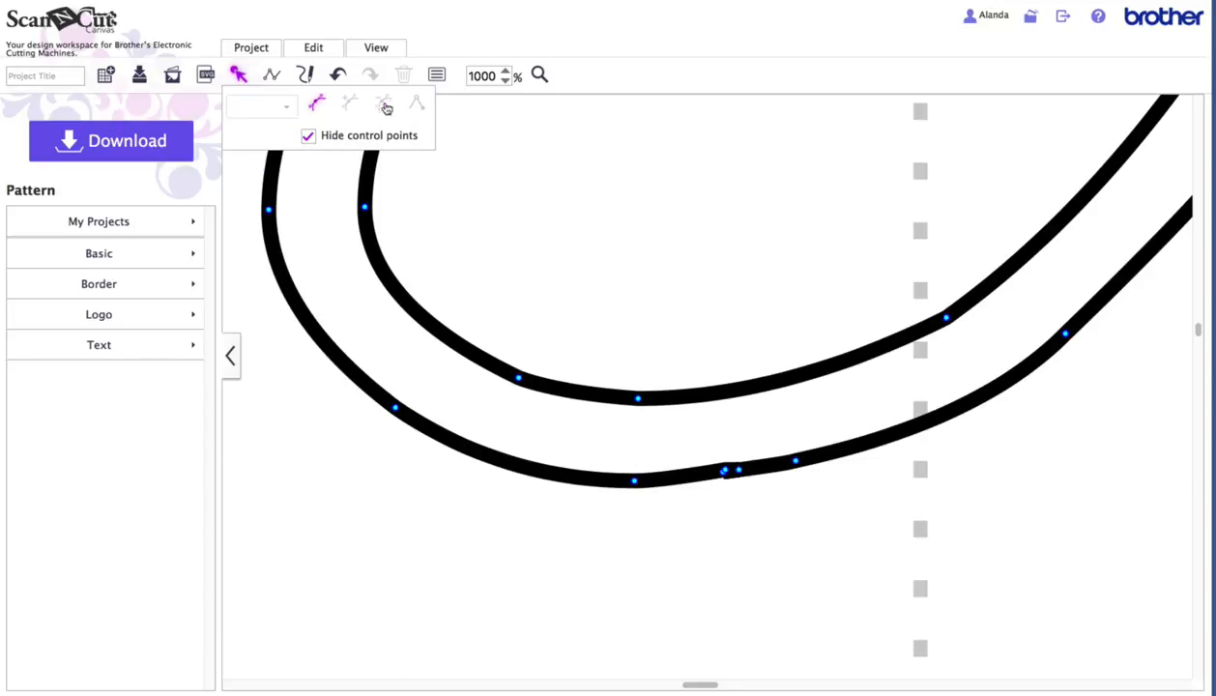
click(724, 470)
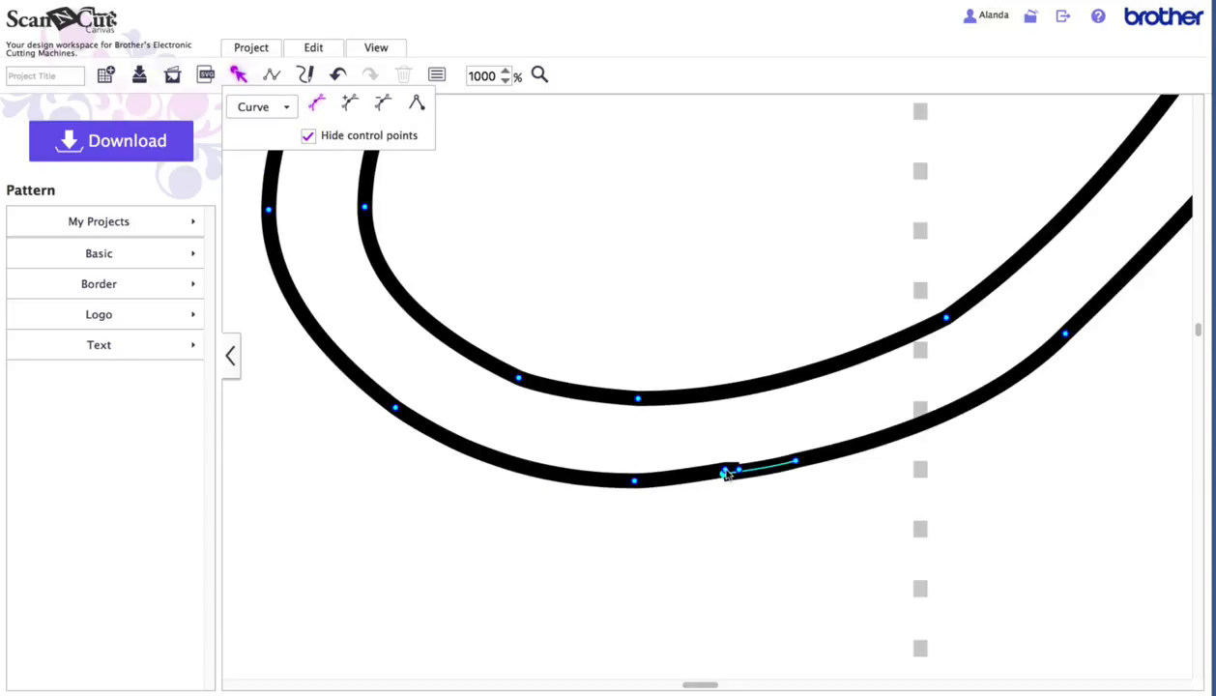
click(384, 104)
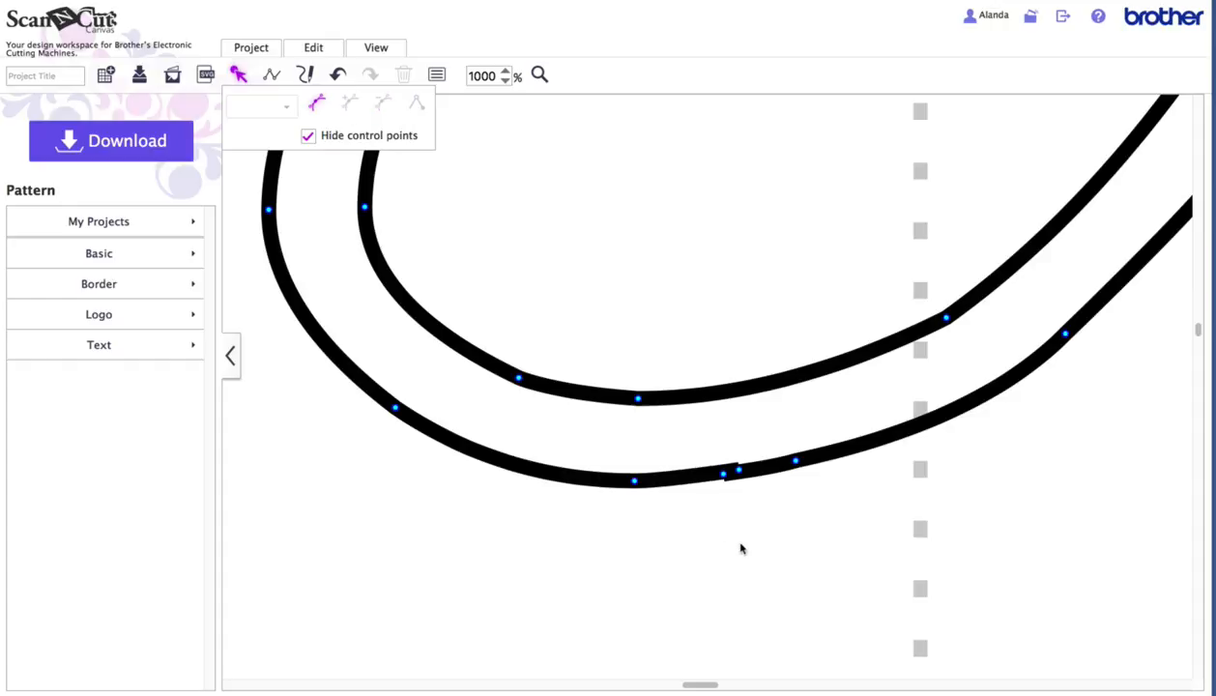
click(723, 475)
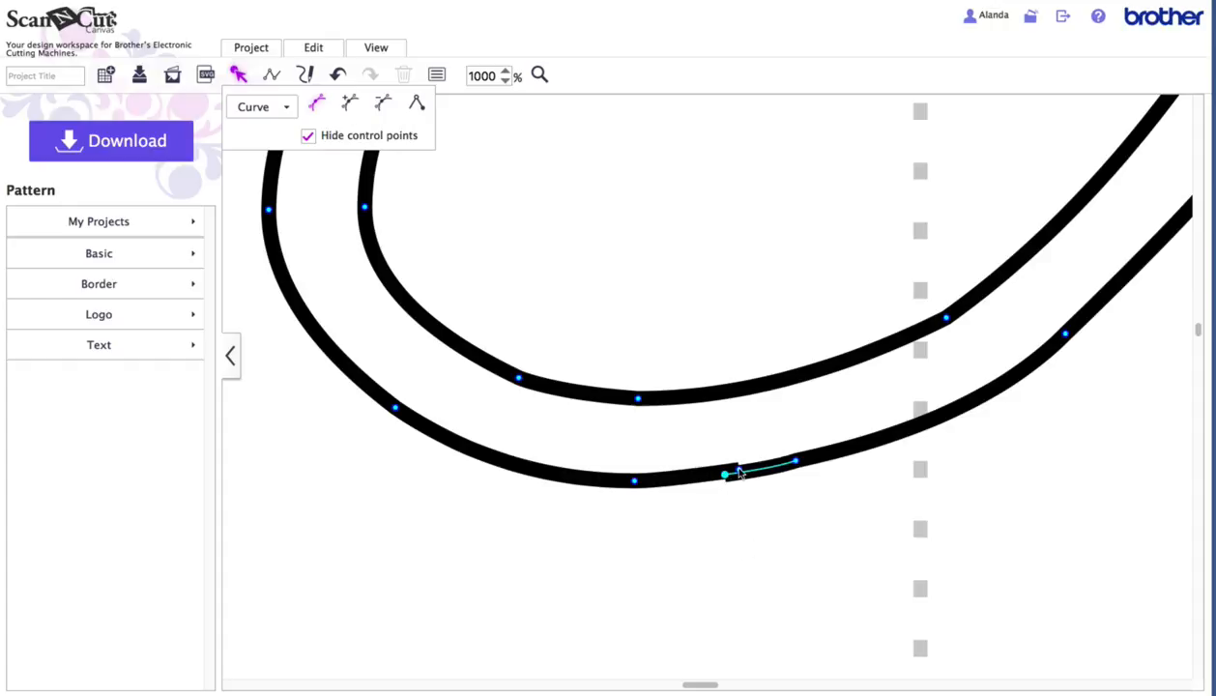
click(740, 471)
click(383, 103)
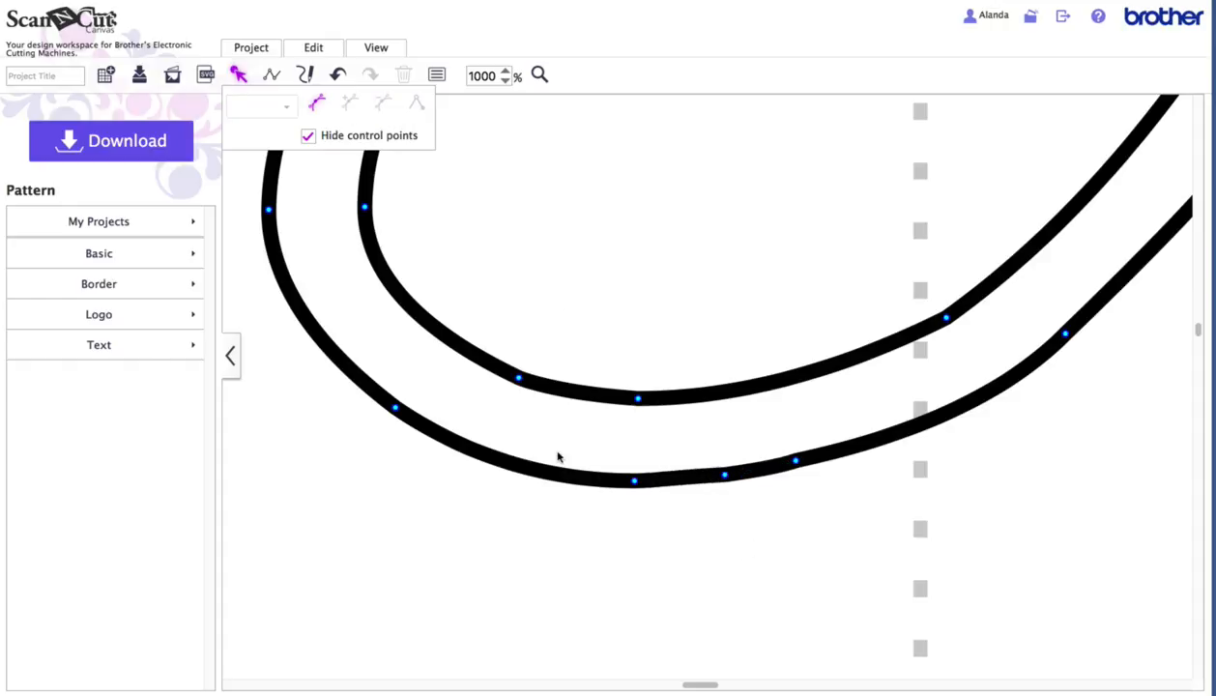
click(504, 81)
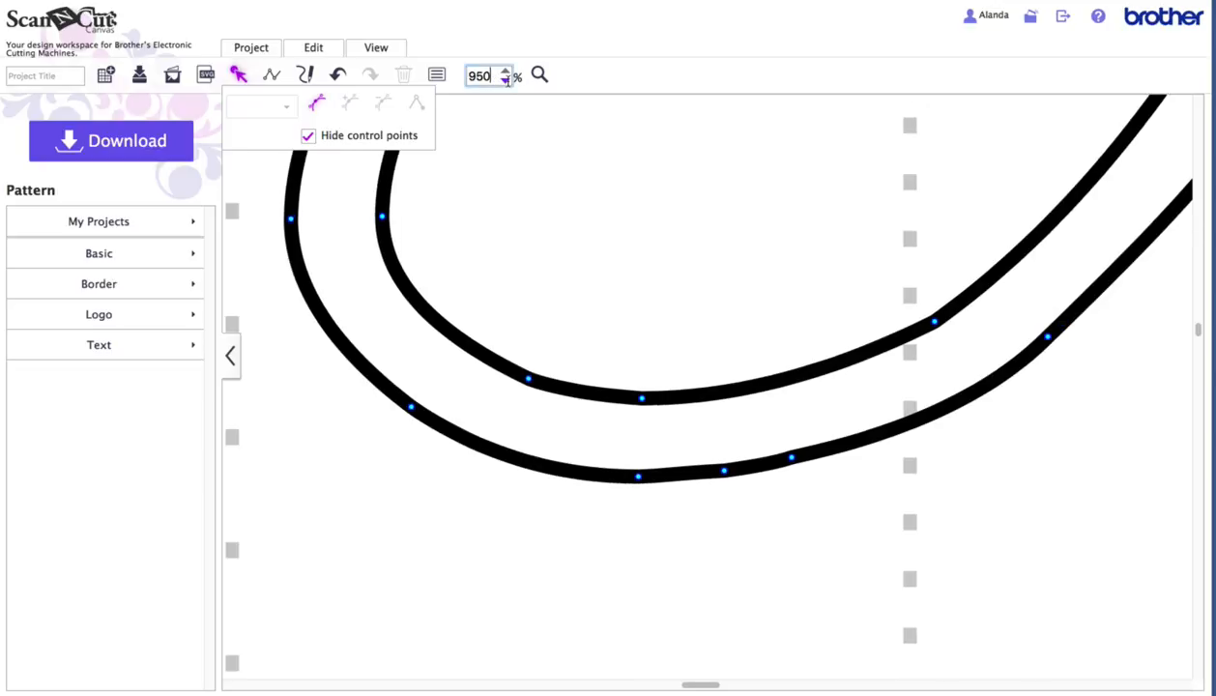
click(504, 81)
click(504, 81)
click(504, 81)
click(640, 272)
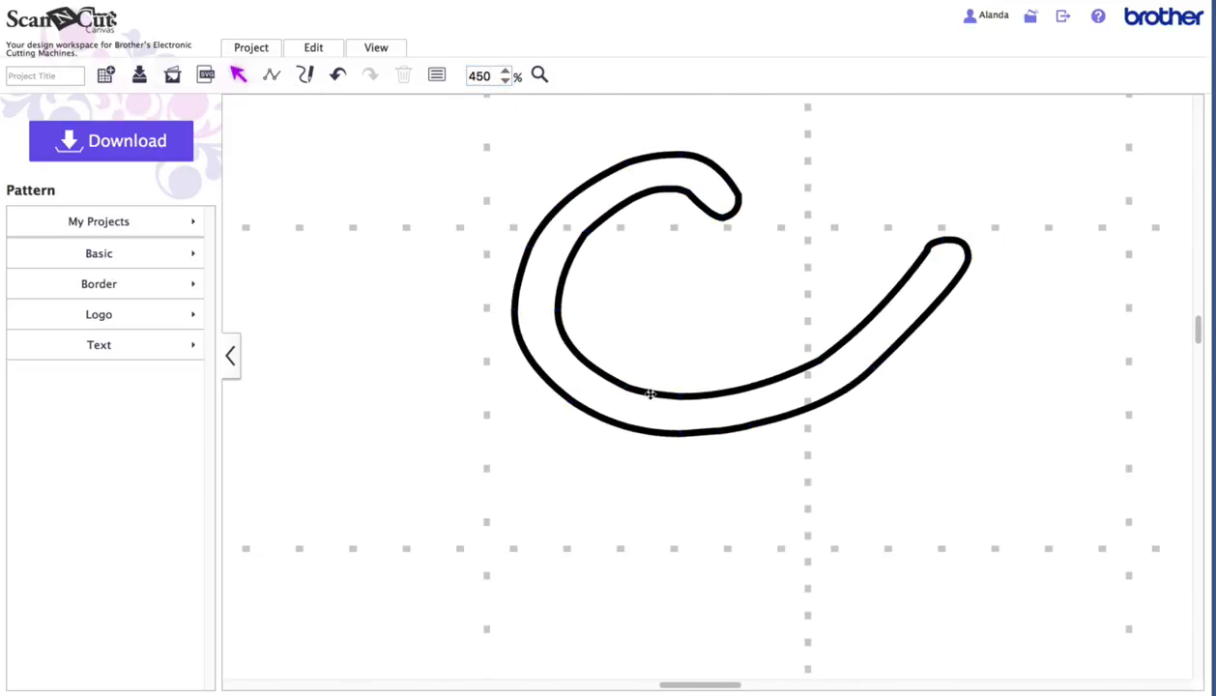
Weld the letter c alone and move it back into the word so it overlaps the tail of the n.
right_click(638, 385)
click(697, 481)
click(688, 483)
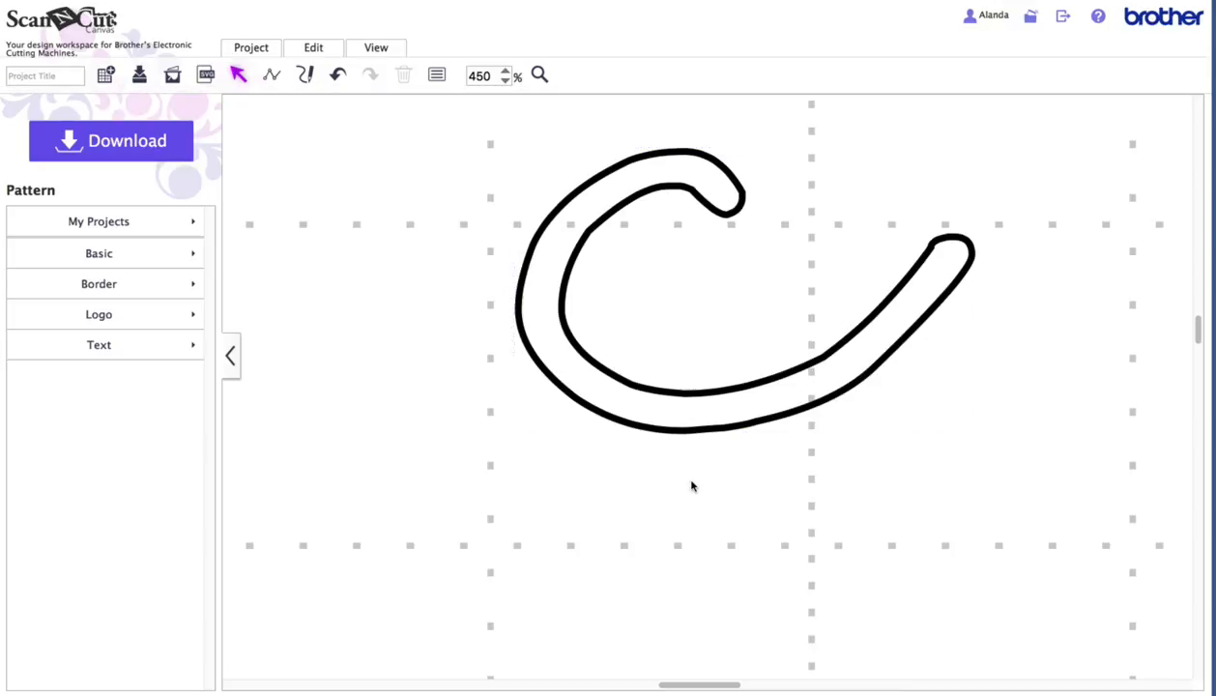
click(505, 82)
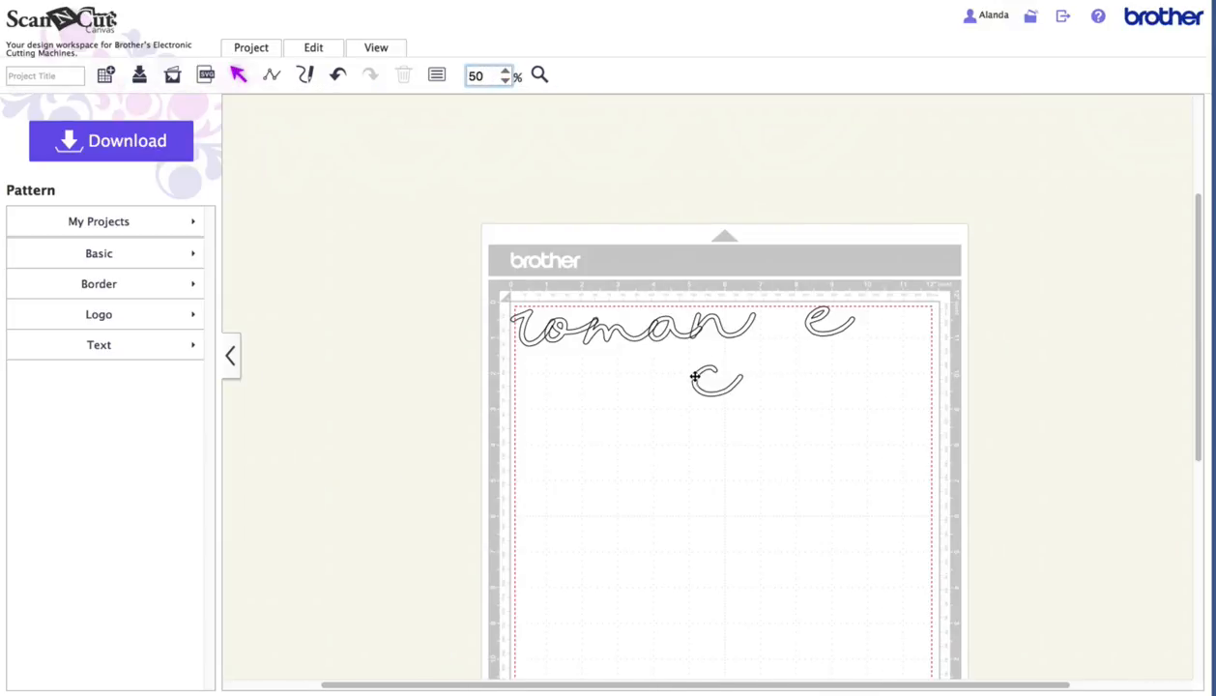
drag(694, 377, 768, 378)
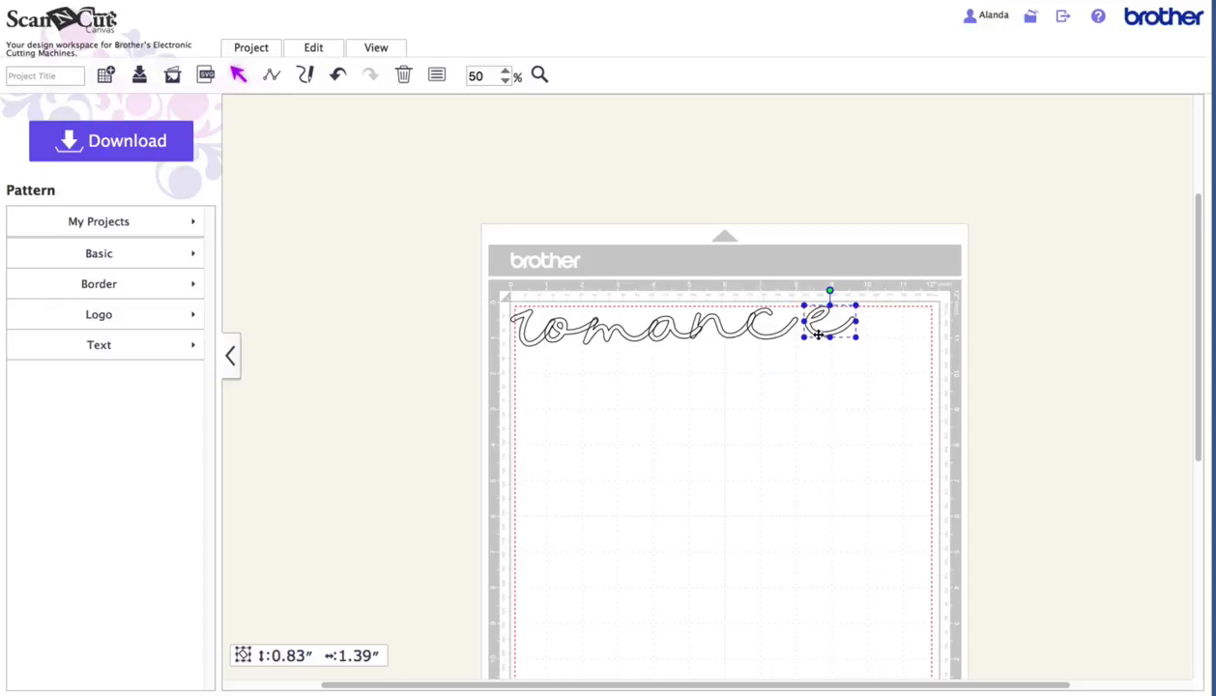
Move the letter e out of the word to the empty area below and try Weld on it alone.
drag(819, 335, 684, 463)
click(539, 74)
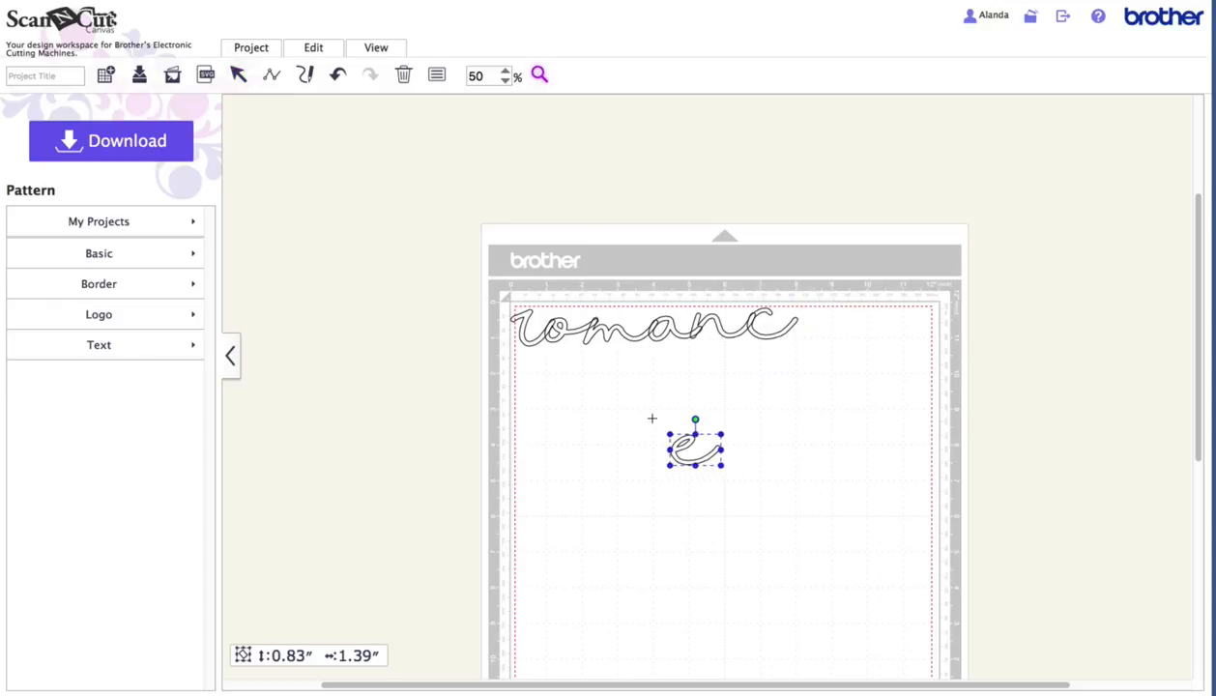
drag(652, 417, 761, 500)
scroll(603, 425, down, 1)
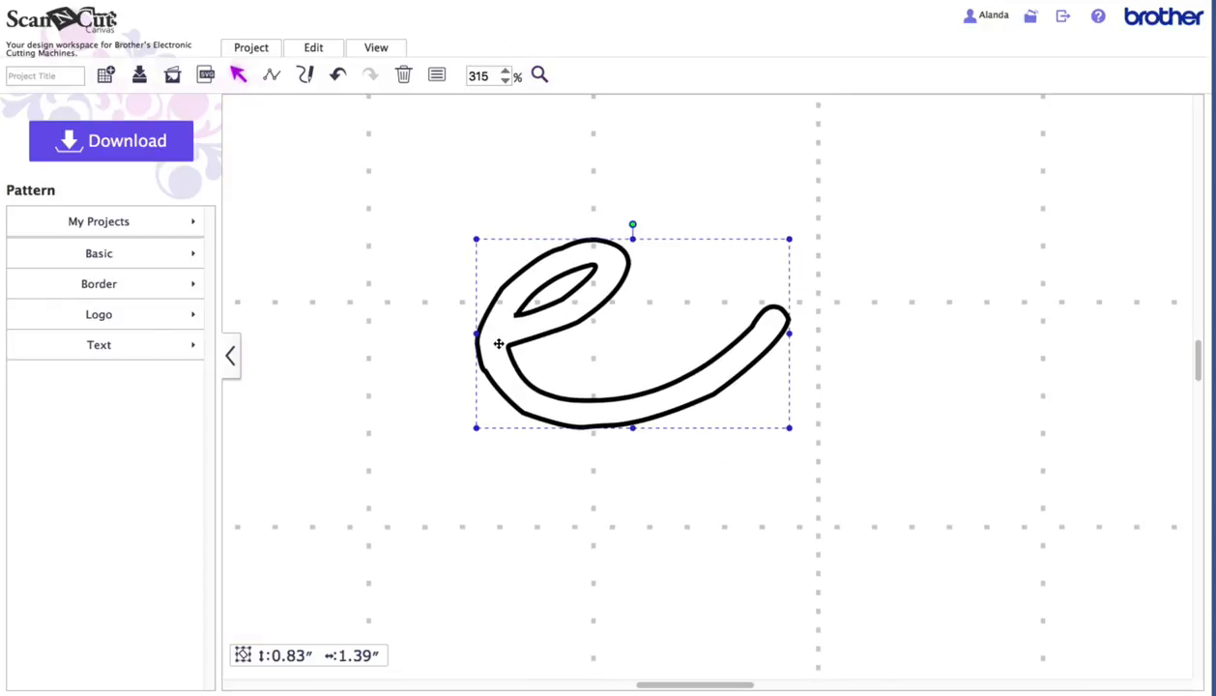
right_click(499, 334)
click(533, 472)
click(752, 396)
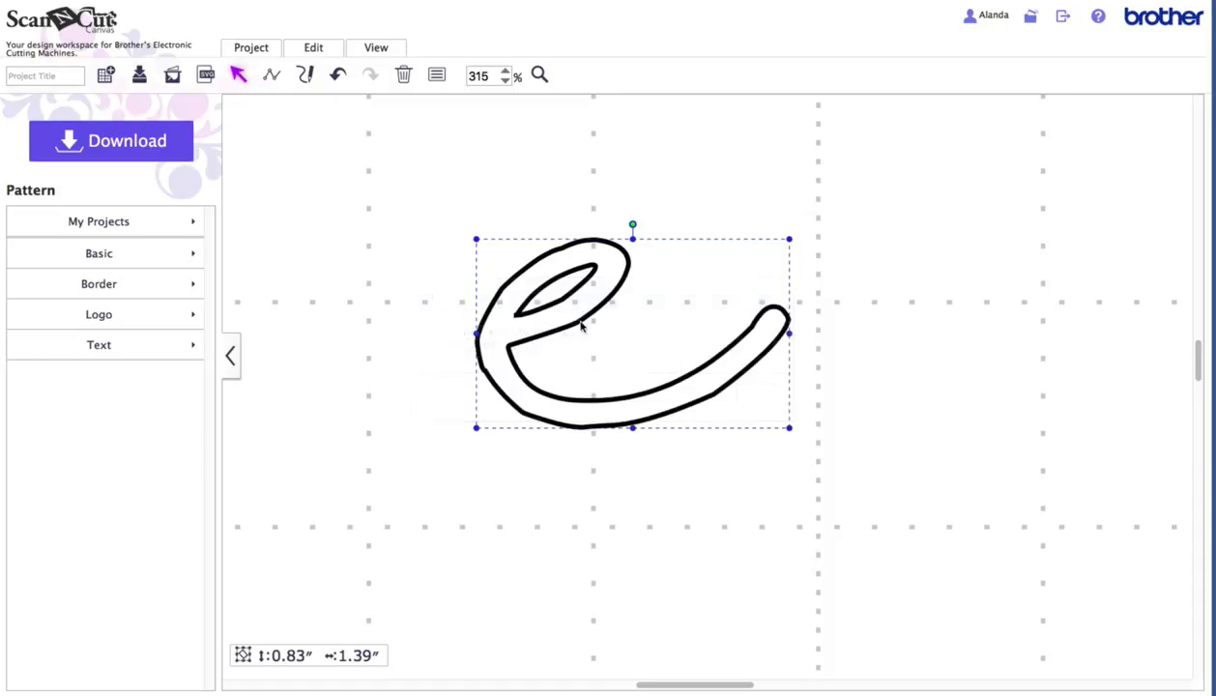
Ungroup the letter e into its outer outline and its inner loop.
double_click(532, 334)
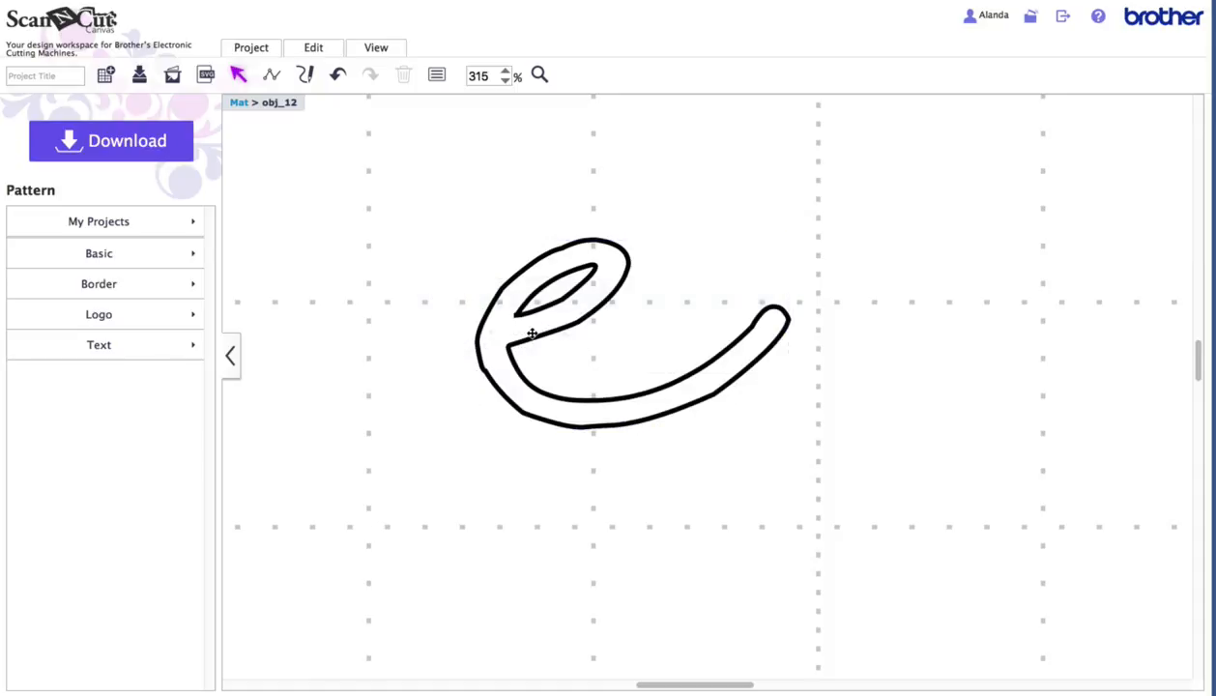
click(235, 103)
click(539, 75)
drag(450, 225, 770, 469)
scroll(740, 430, down, 2)
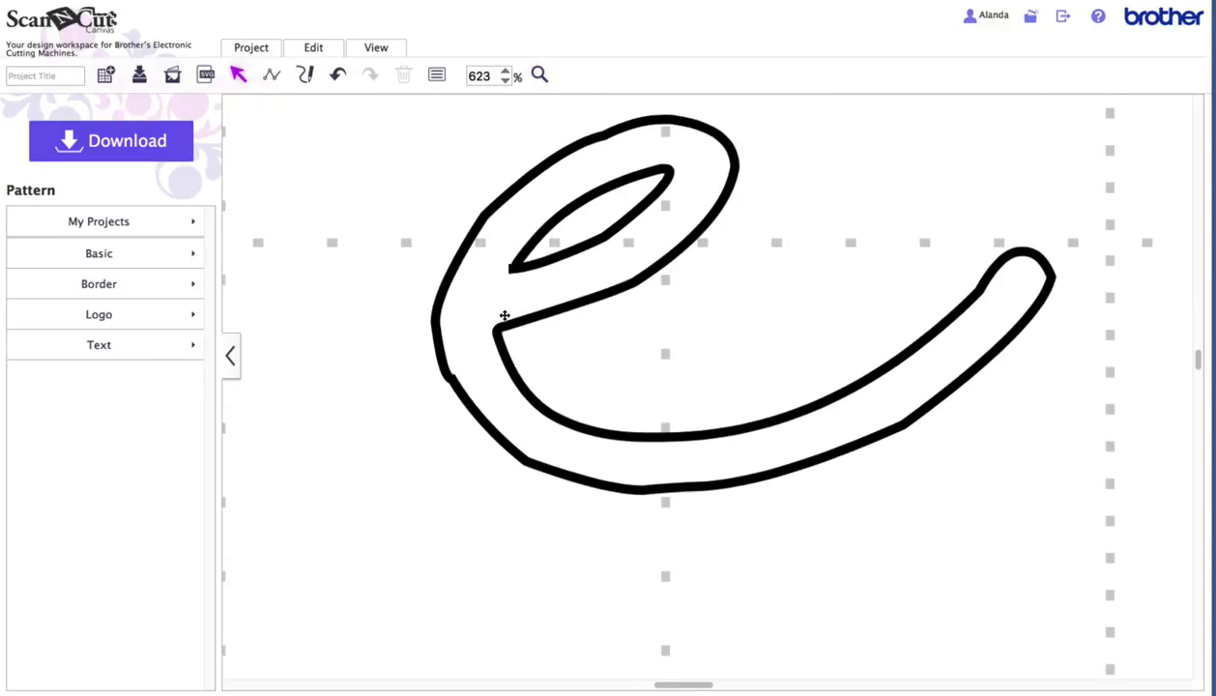
click(498, 307)
right_click(505, 302)
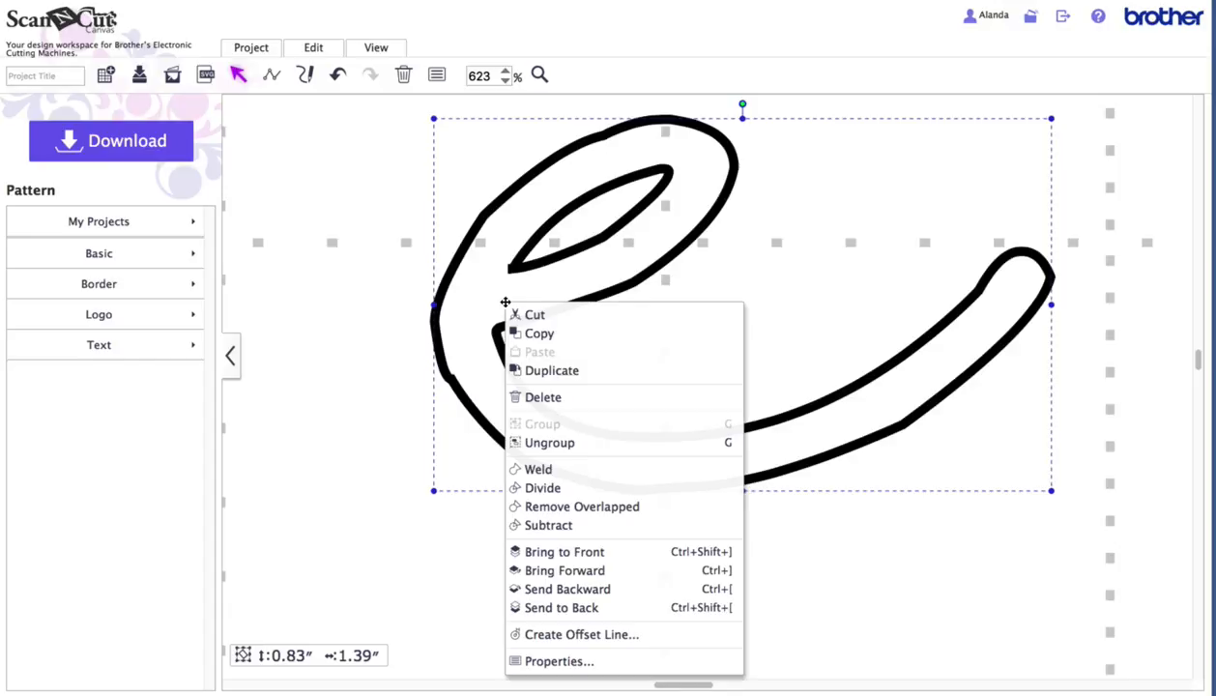
click(558, 442)
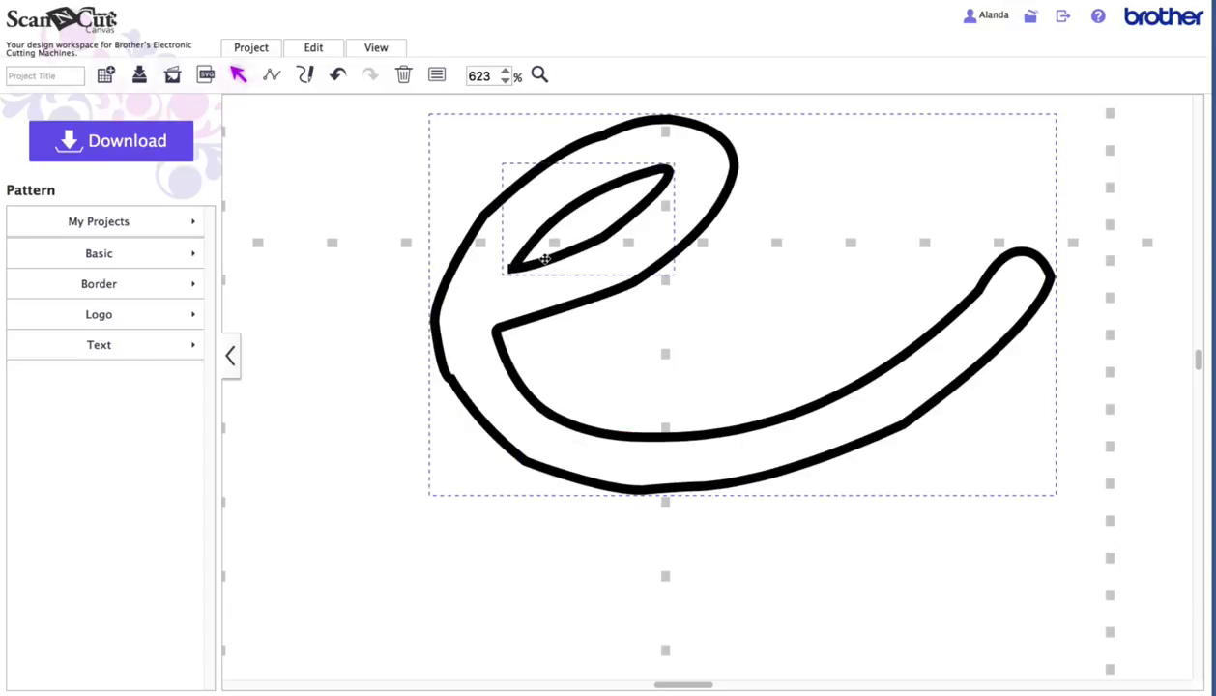
click(317, 184)
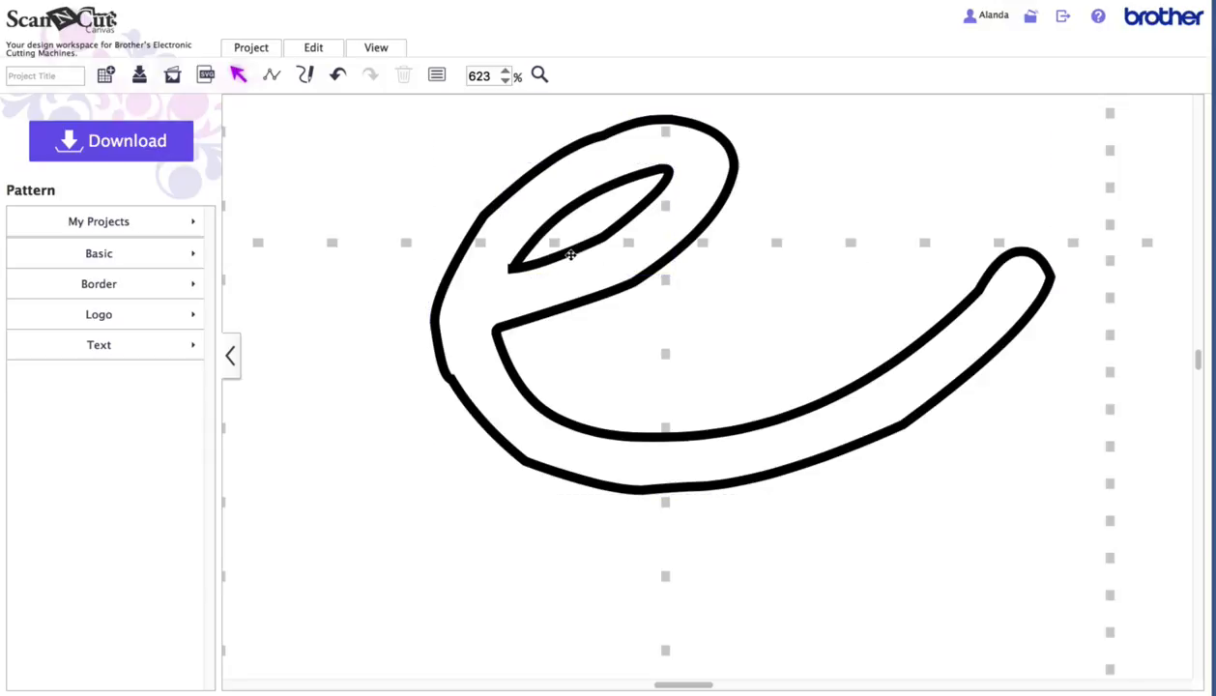
Delete the surplus points clustered at the lower tip of the e's inner loop.
double_click(570, 254)
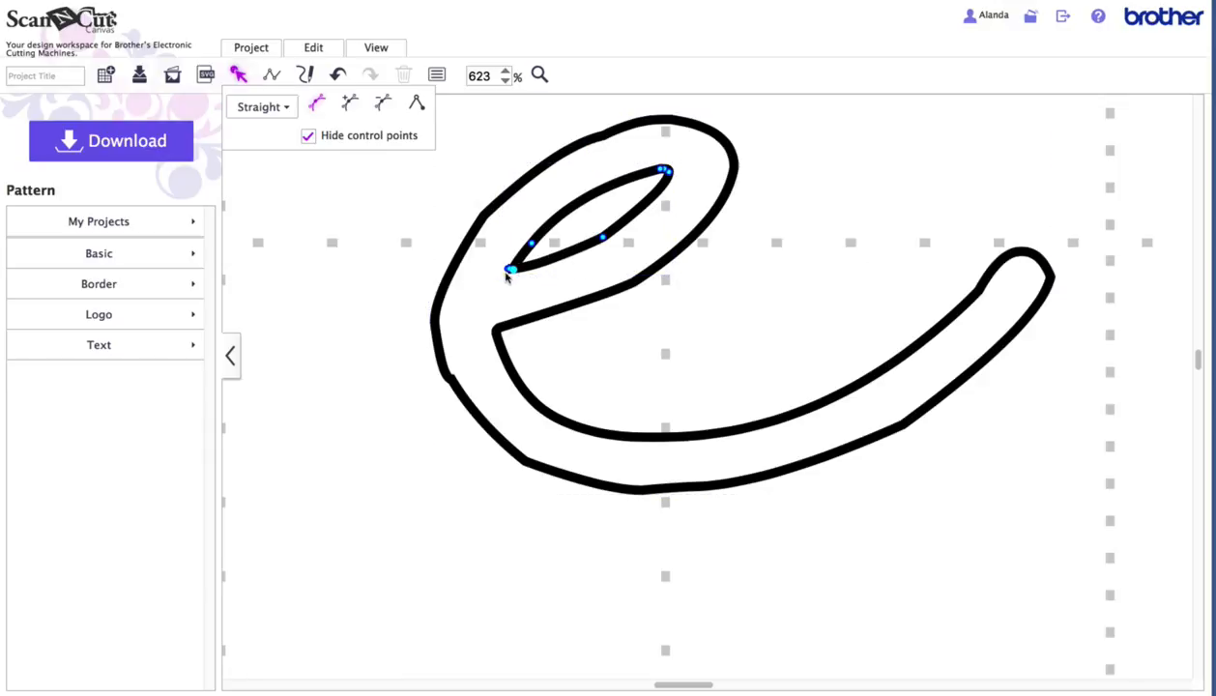
click(379, 103)
click(508, 267)
click(509, 271)
click(378, 106)
click(511, 272)
click(378, 104)
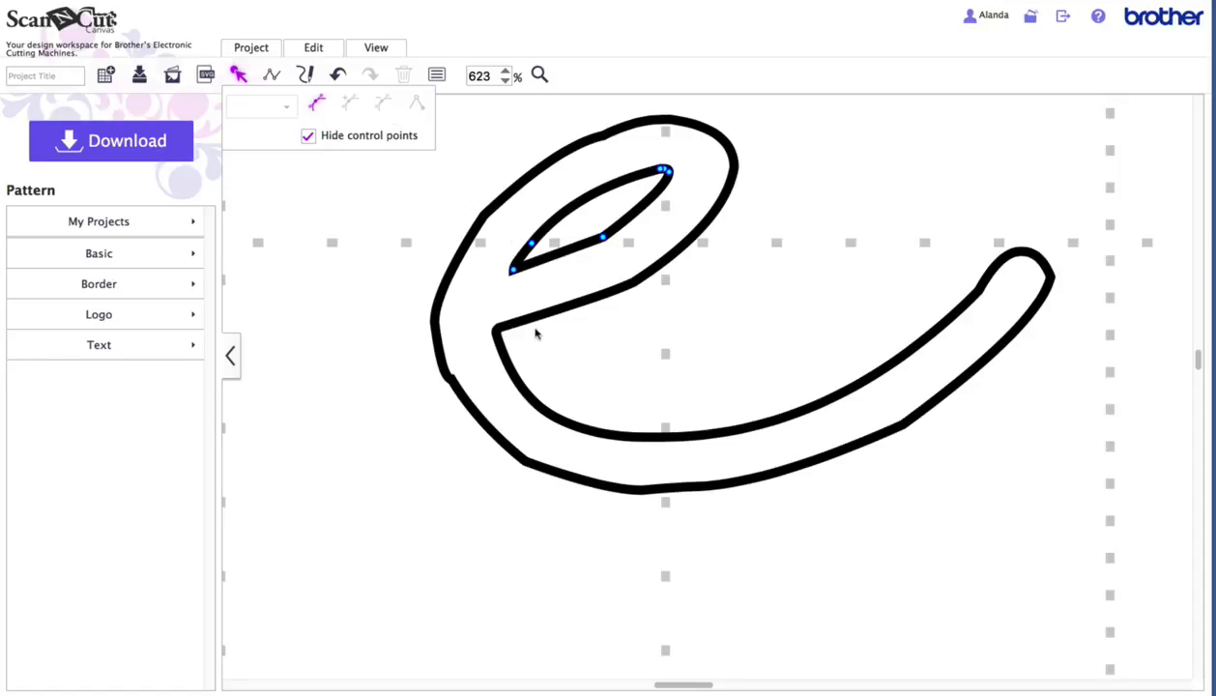
Nudge the leftmost point of the e's outer outline slightly inward and leave point editing.
click(465, 371)
click(451, 382)
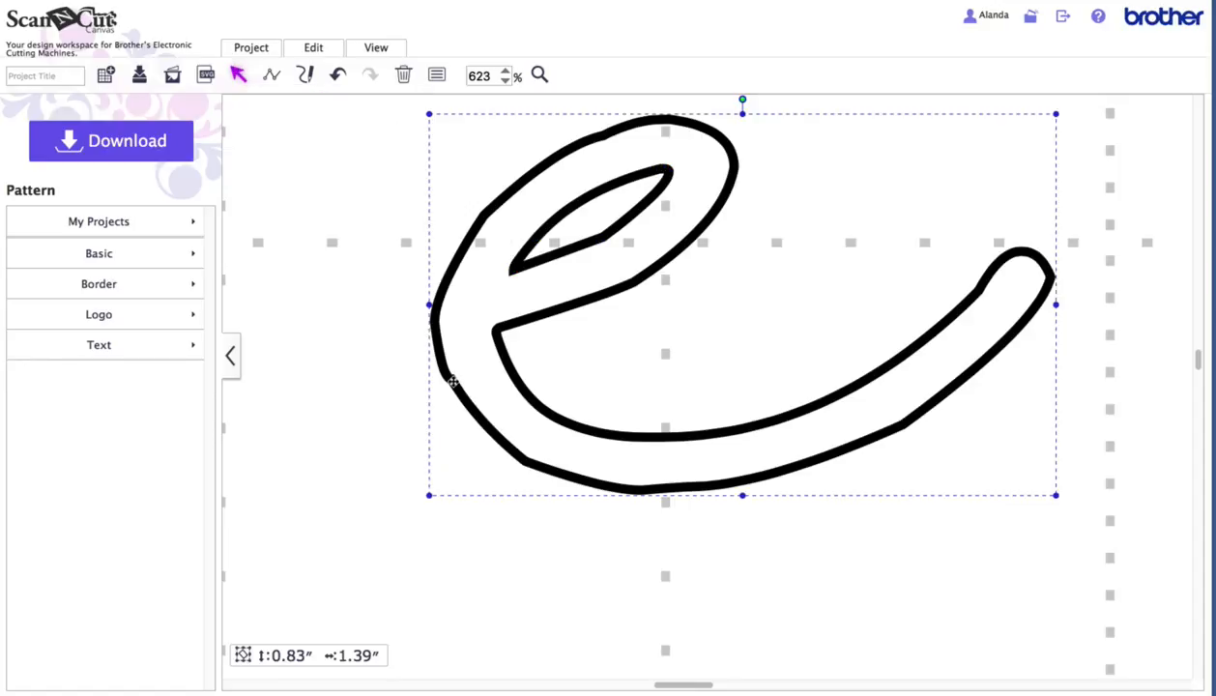
click(451, 382)
click(451, 382)
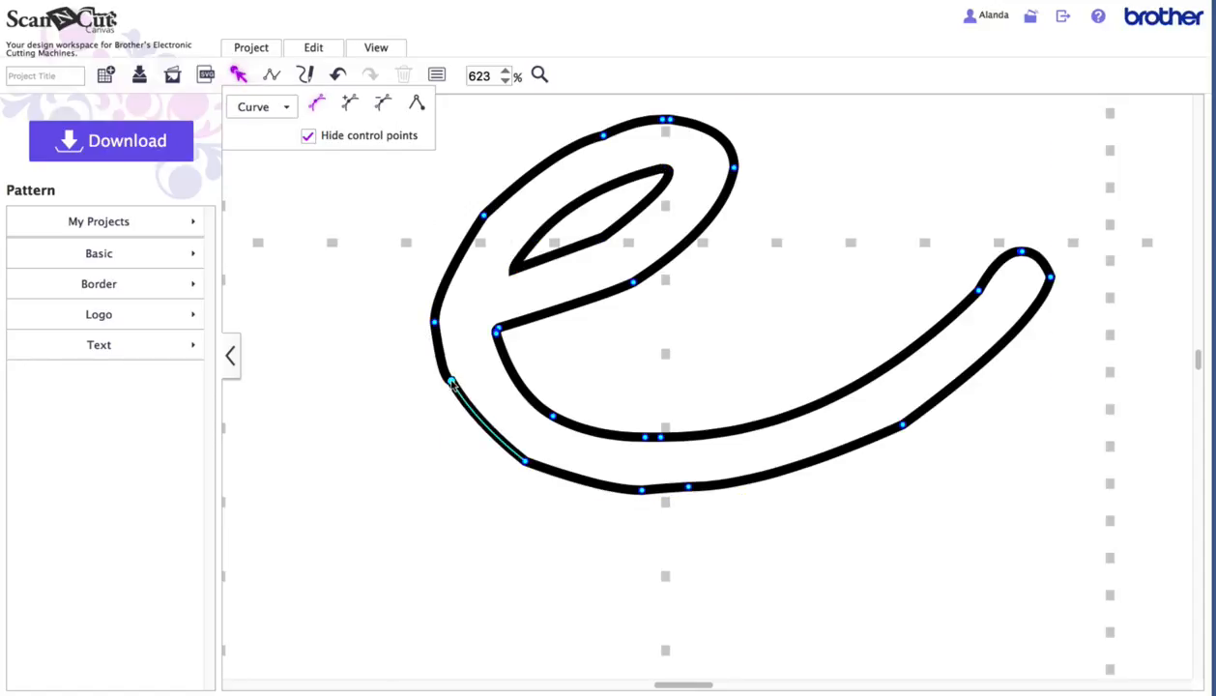
click(435, 324)
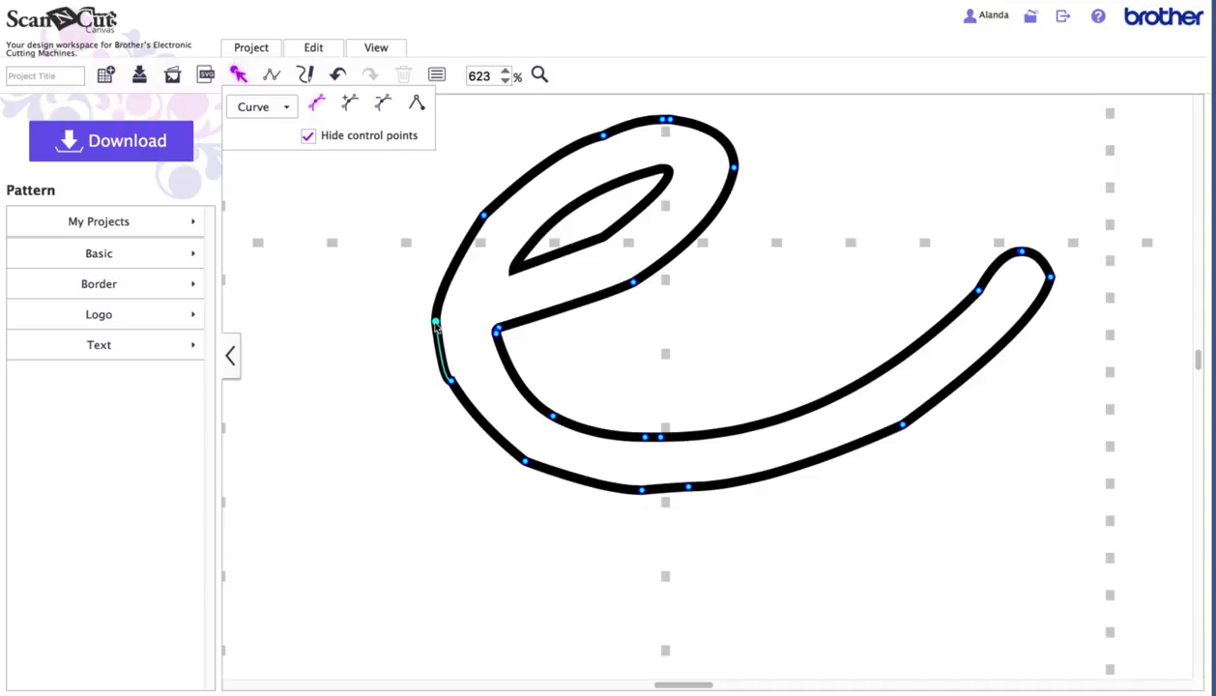
click(476, 377)
click(912, 528)
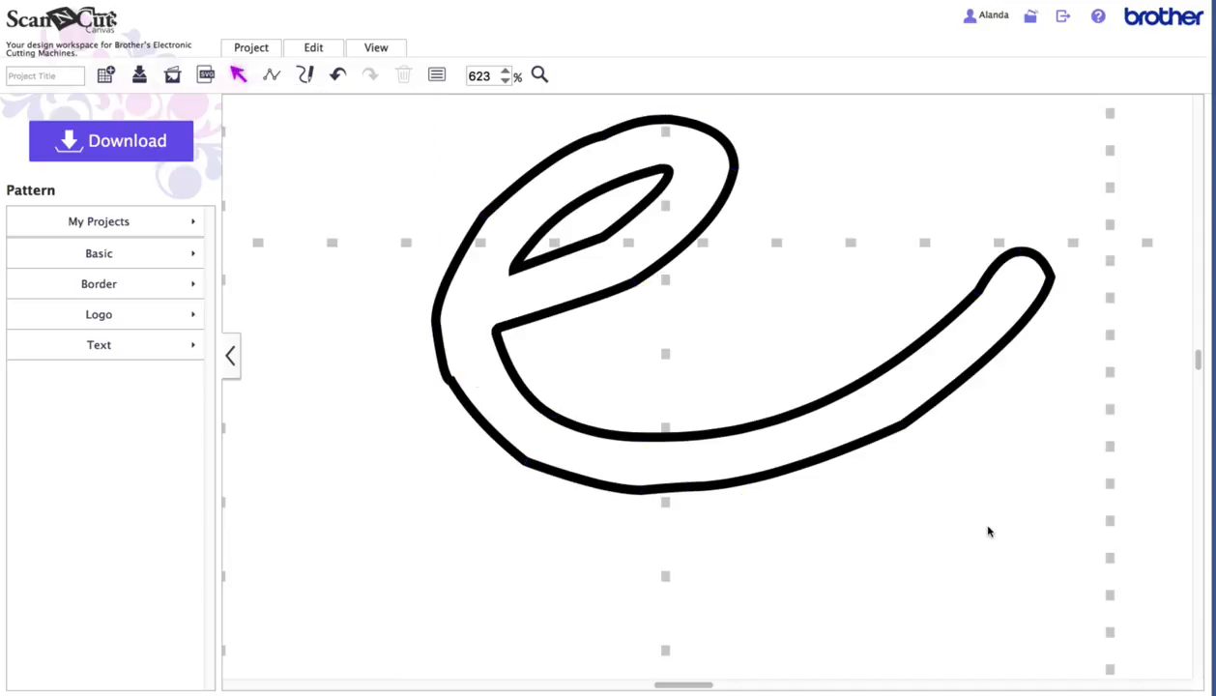
Try to weld the e's outline and inner loop as a group, undo the weld and ungroup the parts.
drag(988, 529, 473, 170)
right_click(564, 214)
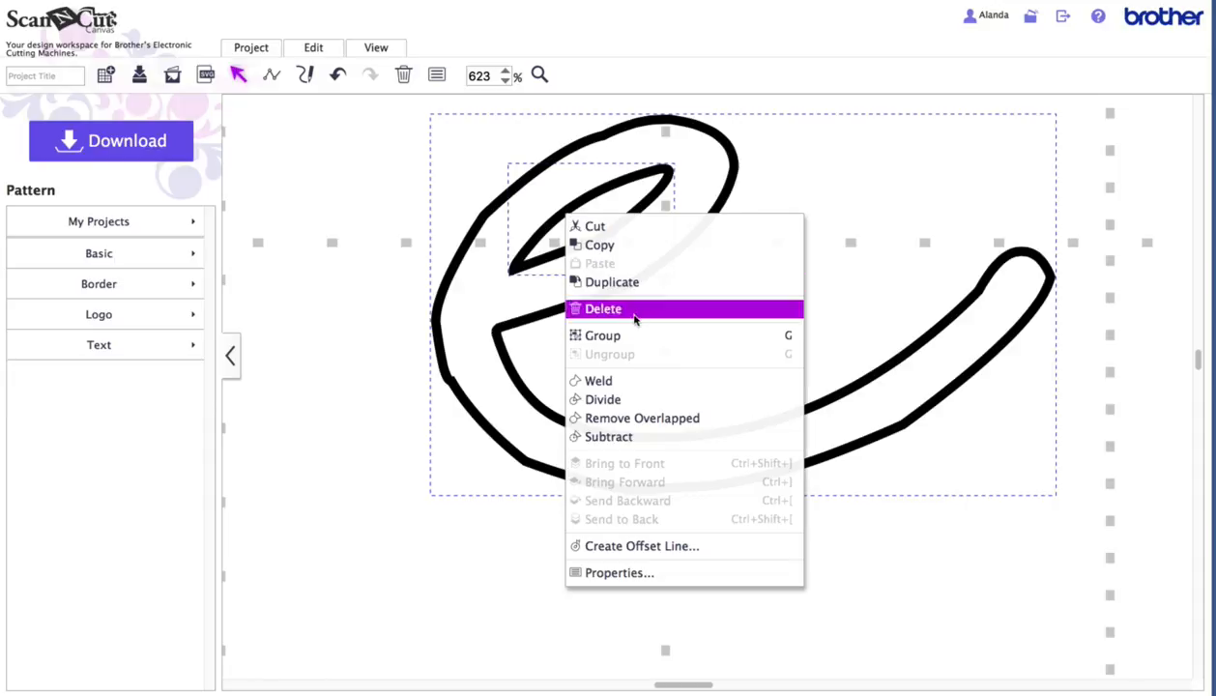
click(619, 338)
right_click(504, 283)
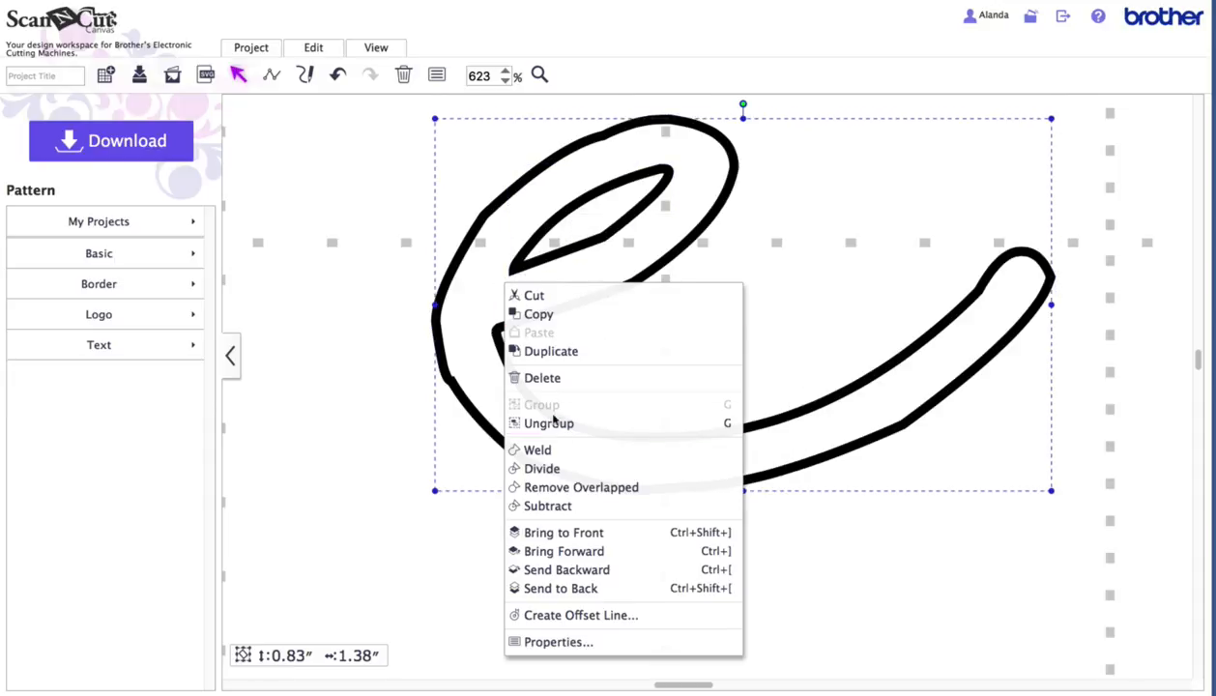
click(512, 440)
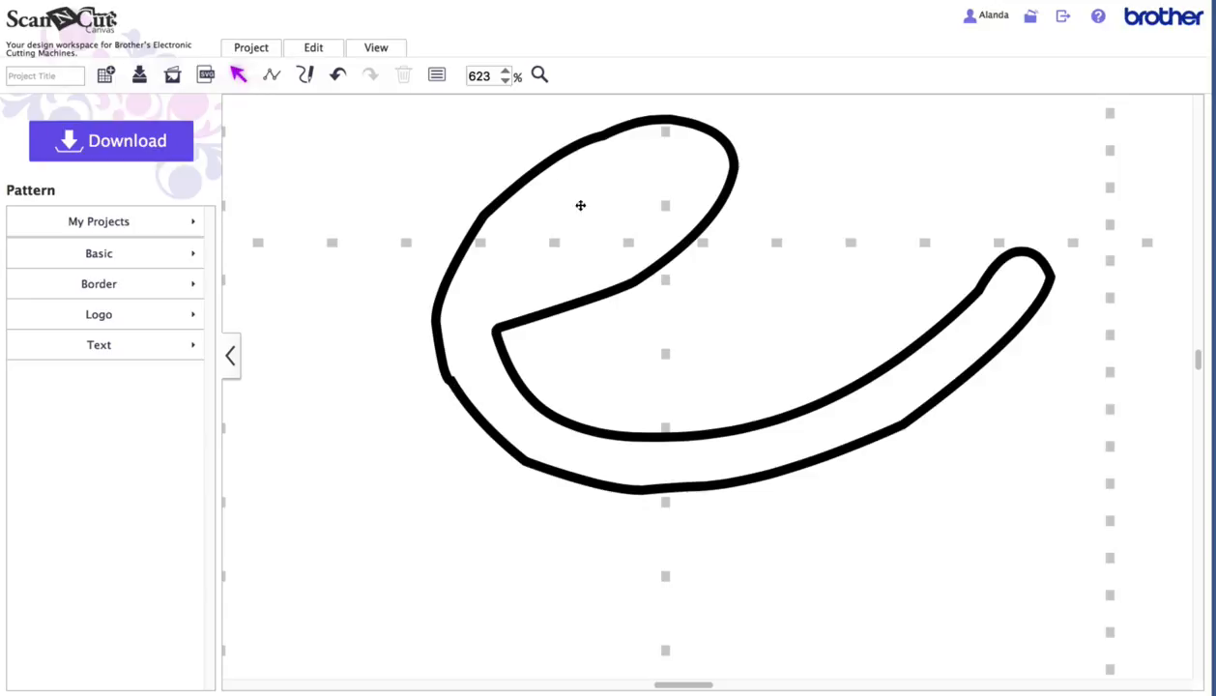
key(ctrl+z)
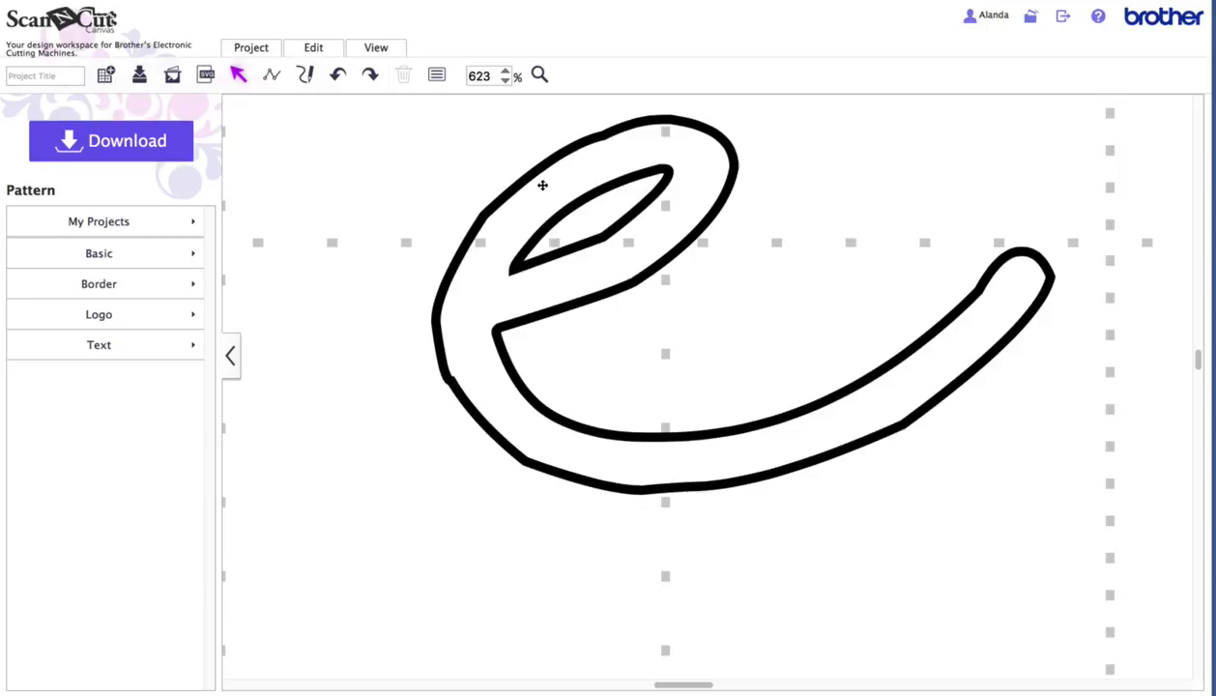
click(542, 171)
right_click(542, 172)
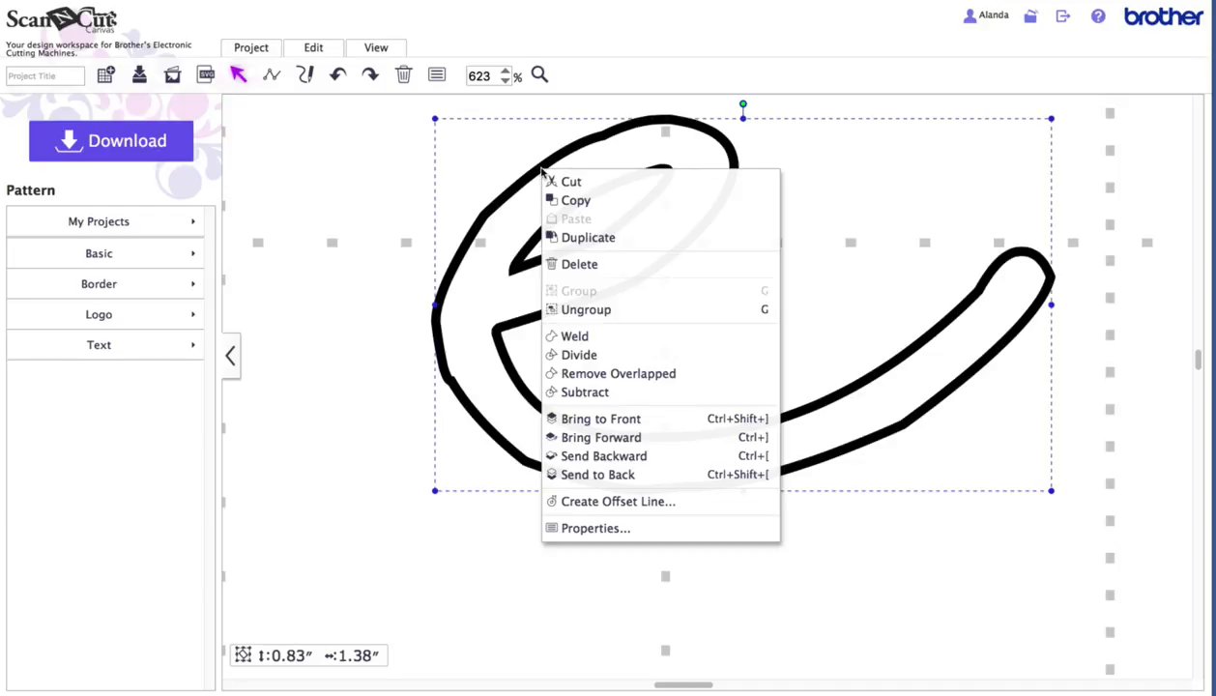
click(592, 310)
click(400, 286)
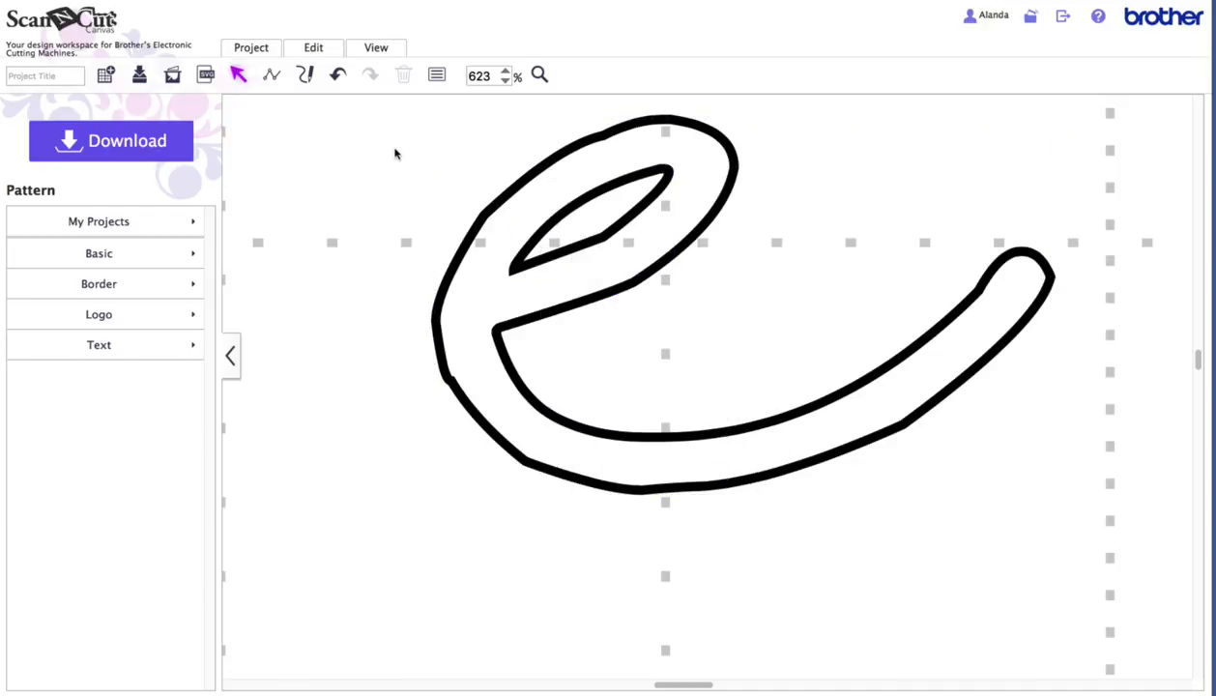
Subtract the inner loop from the e's outer outline and weld the combined letter alone.
drag(392, 145, 1025, 502)
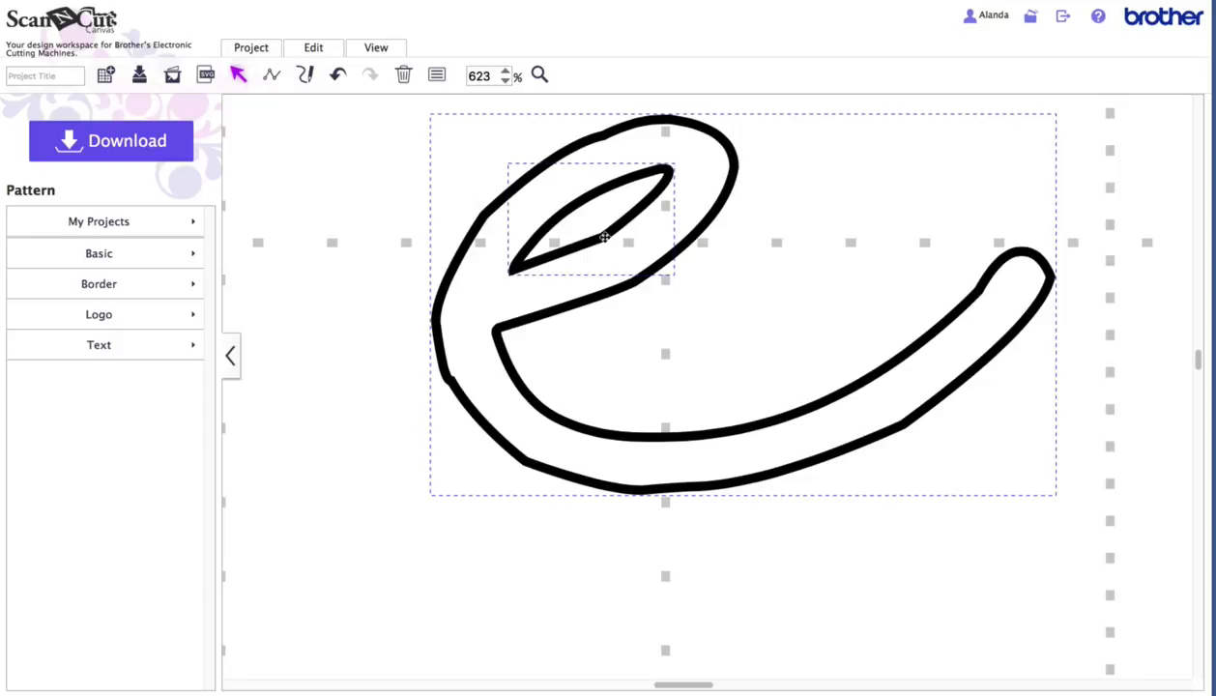
right_click(604, 235)
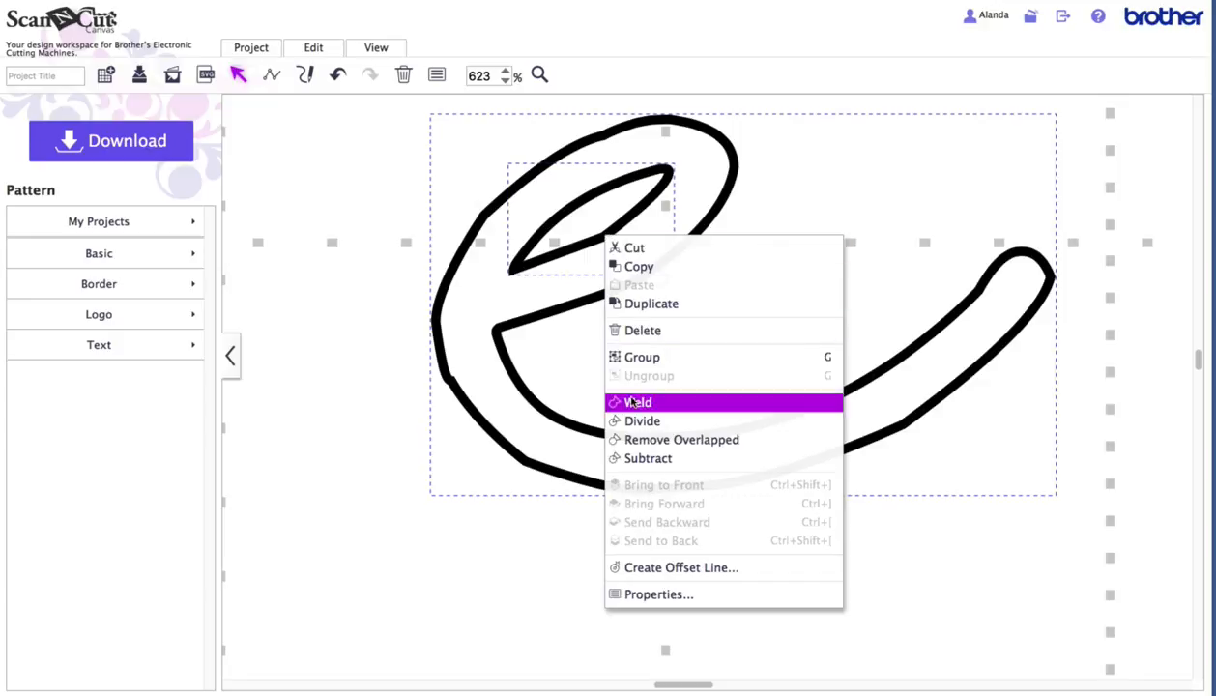
click(647, 458)
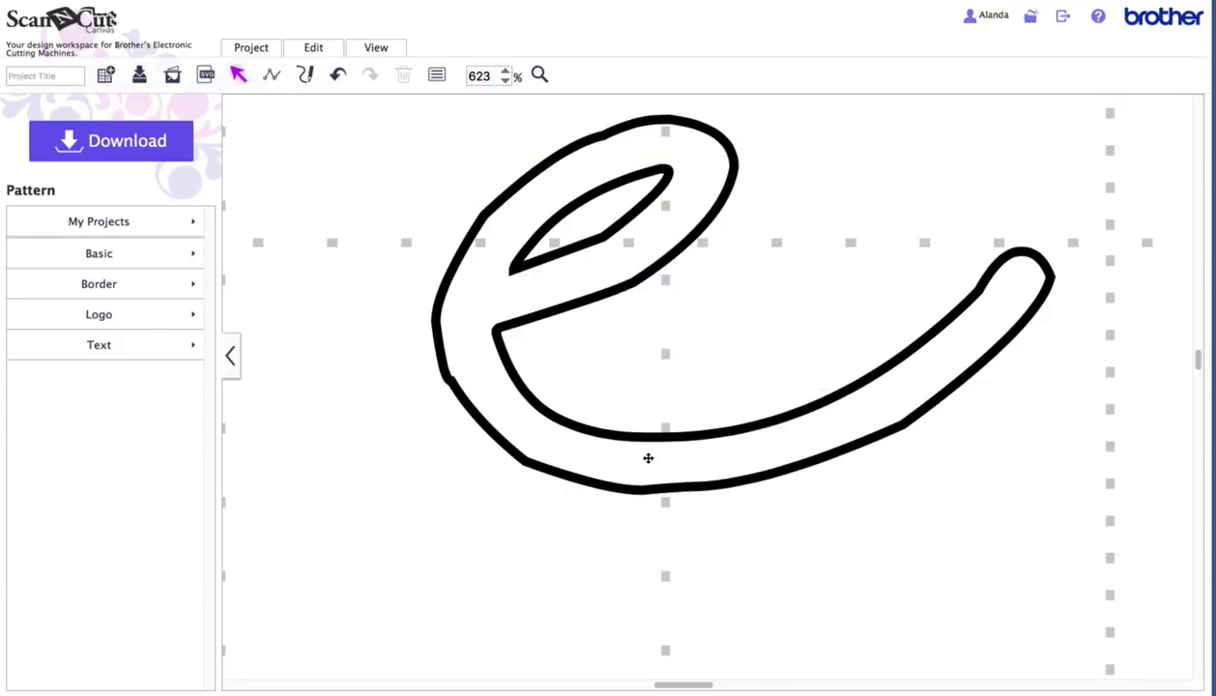
mouse_move(591, 296)
mouse_down()
mouse_move(554, 312)
mouse_move(586, 317)
mouse_up()
right_click(581, 314)
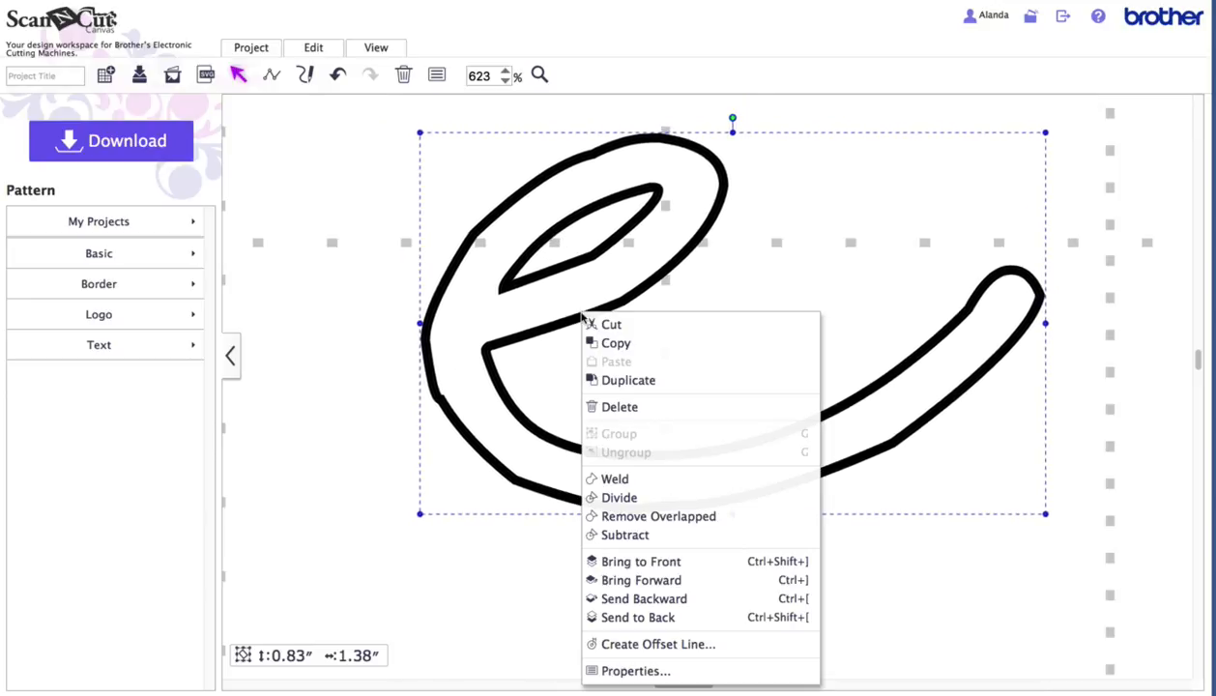
click(627, 478)
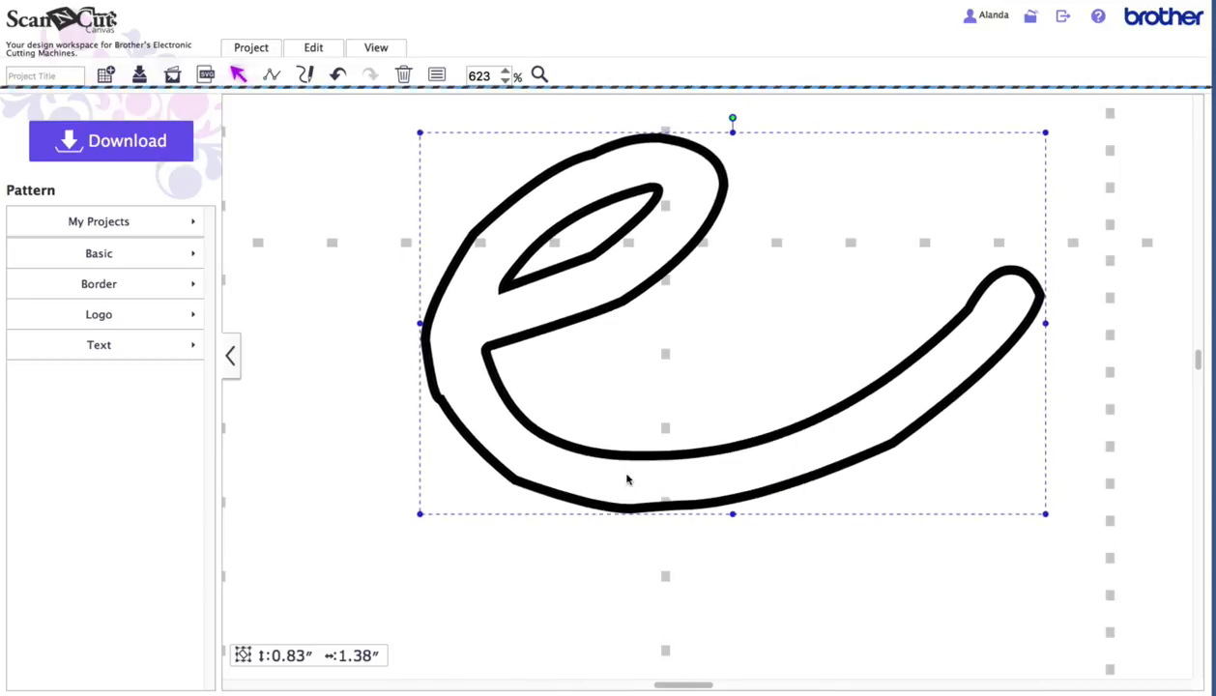
Move the letter e back into the word so it overlaps the tail of the c.
click(504, 80)
click(504, 81)
click(504, 80)
click(505, 80)
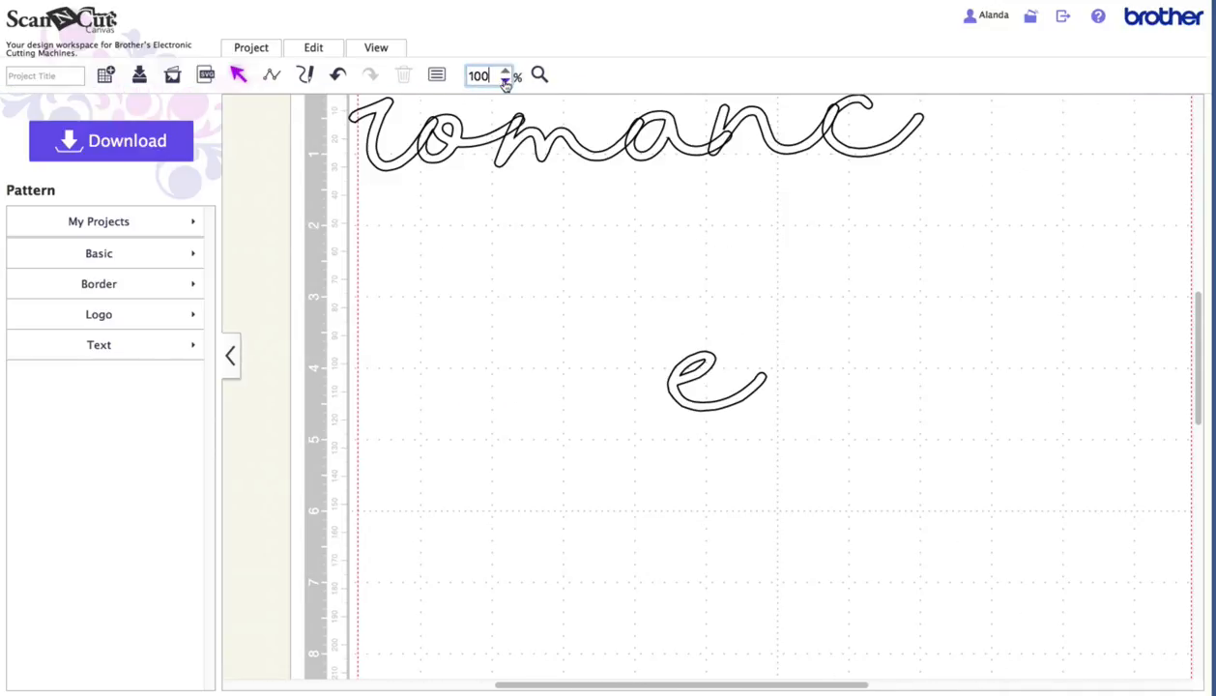
click(692, 377)
drag(692, 377, 932, 123)
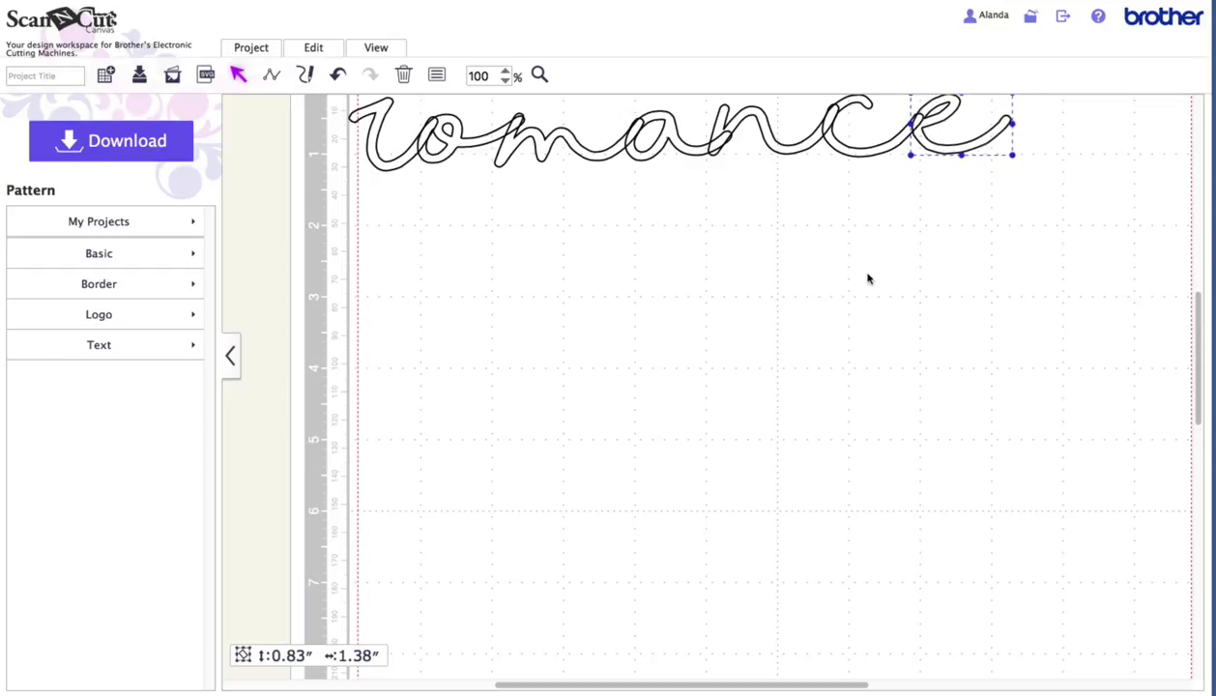
Select all the letters of "romance" and weld them into one continuous outline.
scroll(869, 275, up, 2)
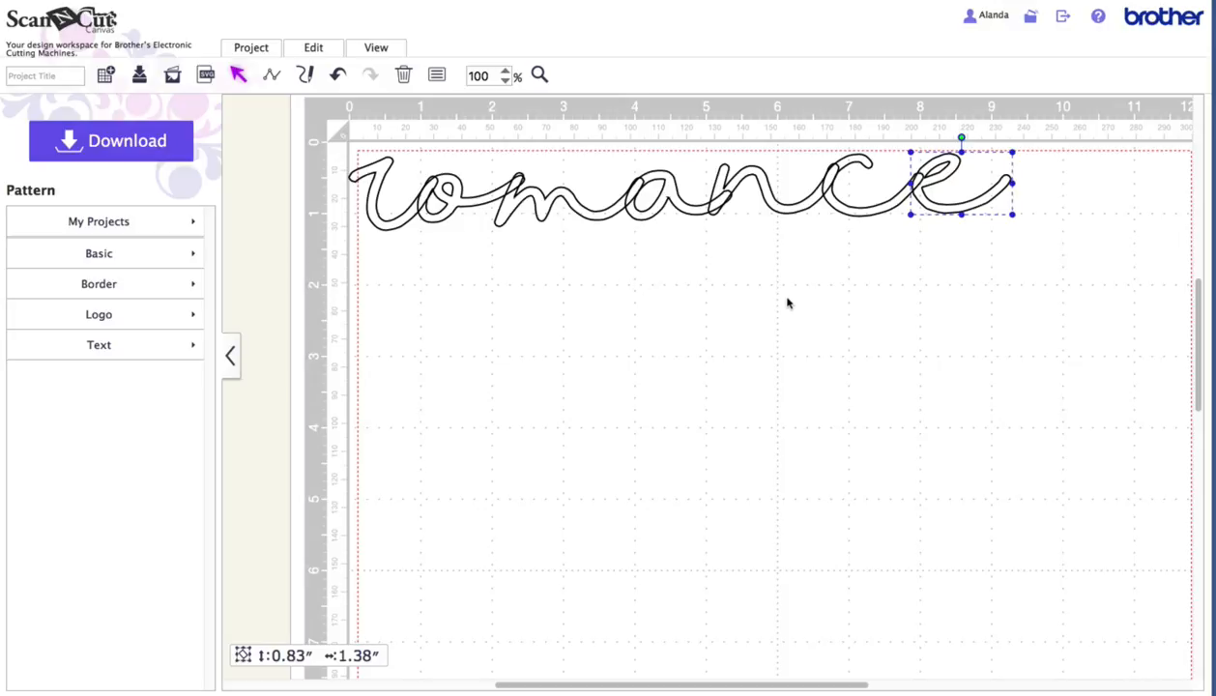
click(506, 81)
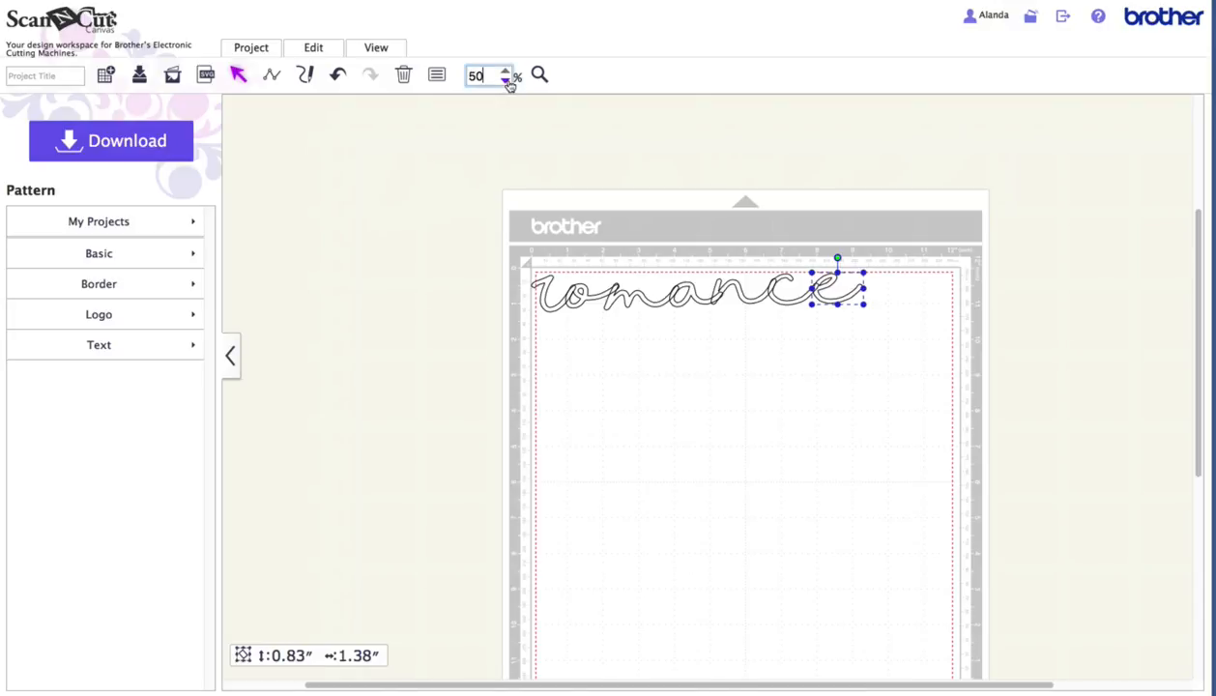
click(505, 72)
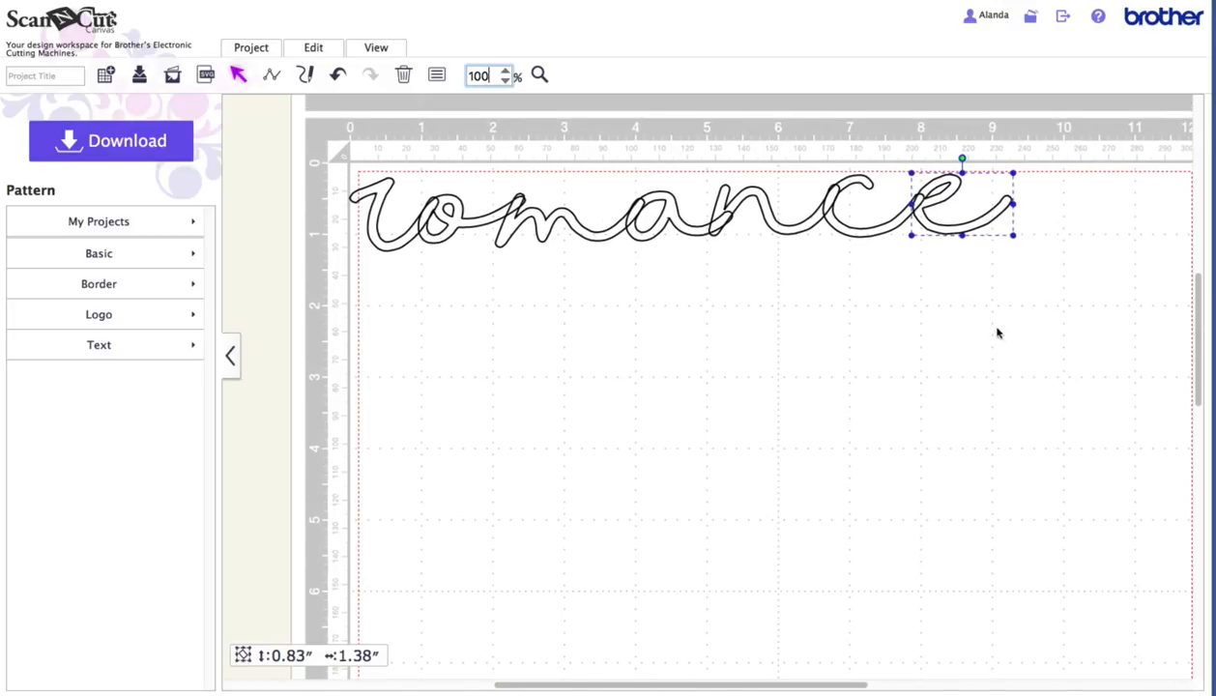
click(998, 334)
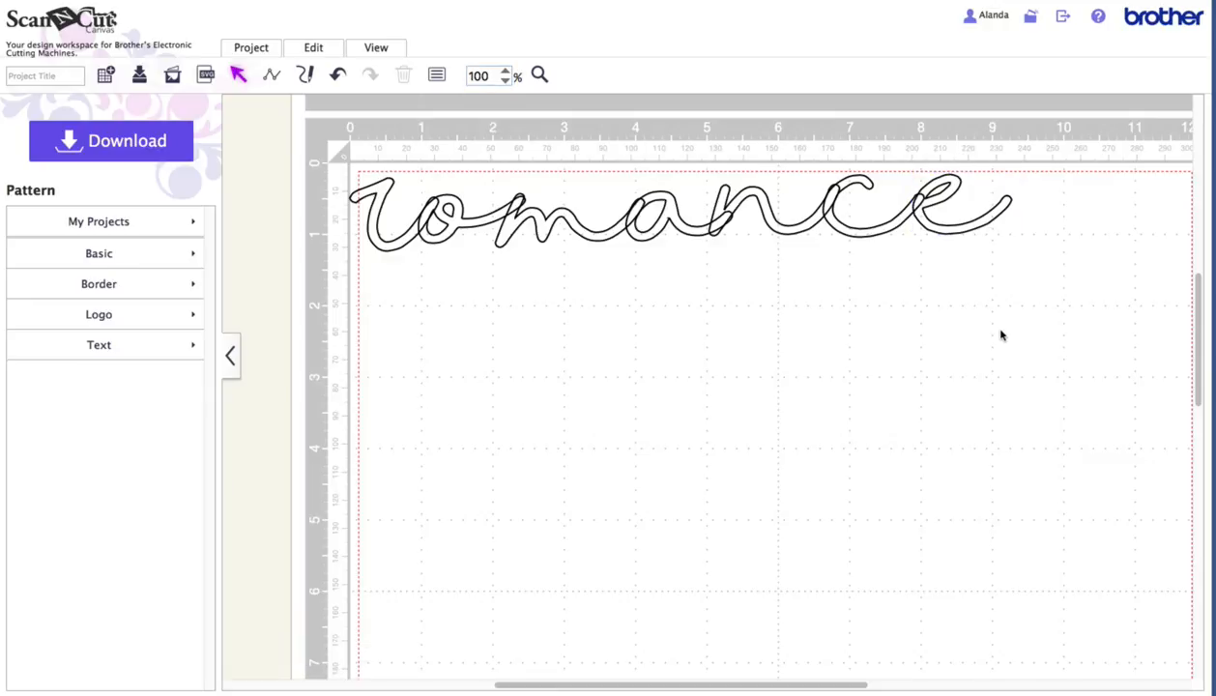
drag(1060, 306, 328, 159)
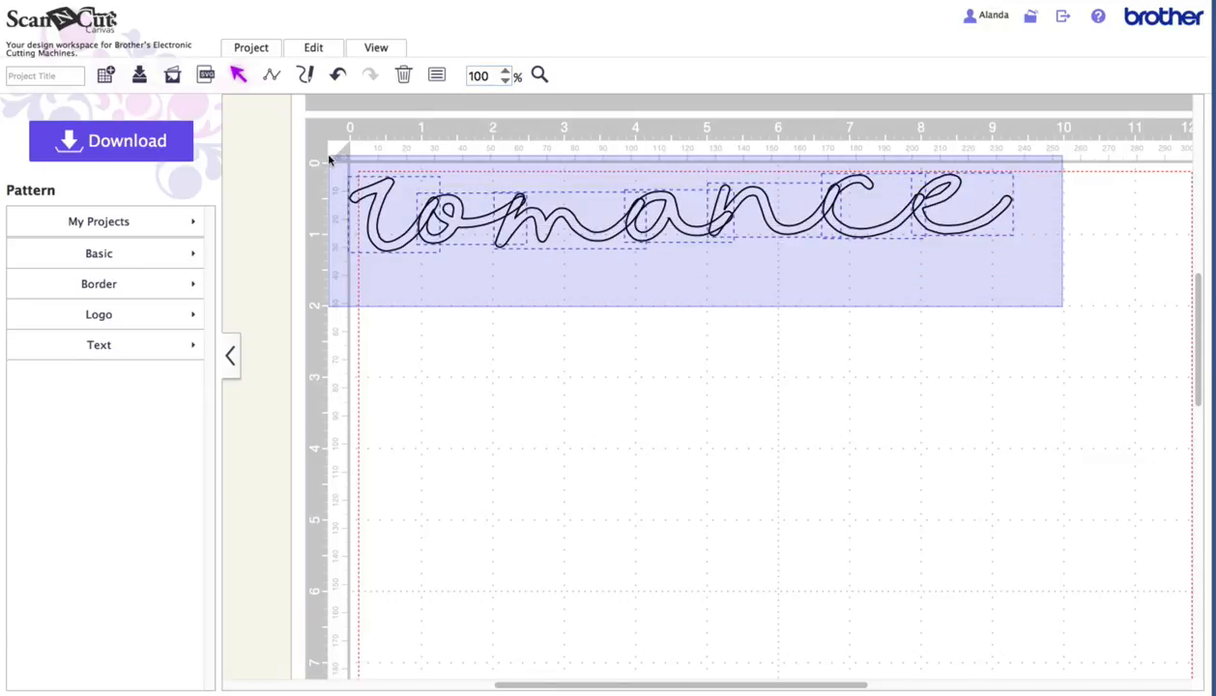
right_click(539, 224)
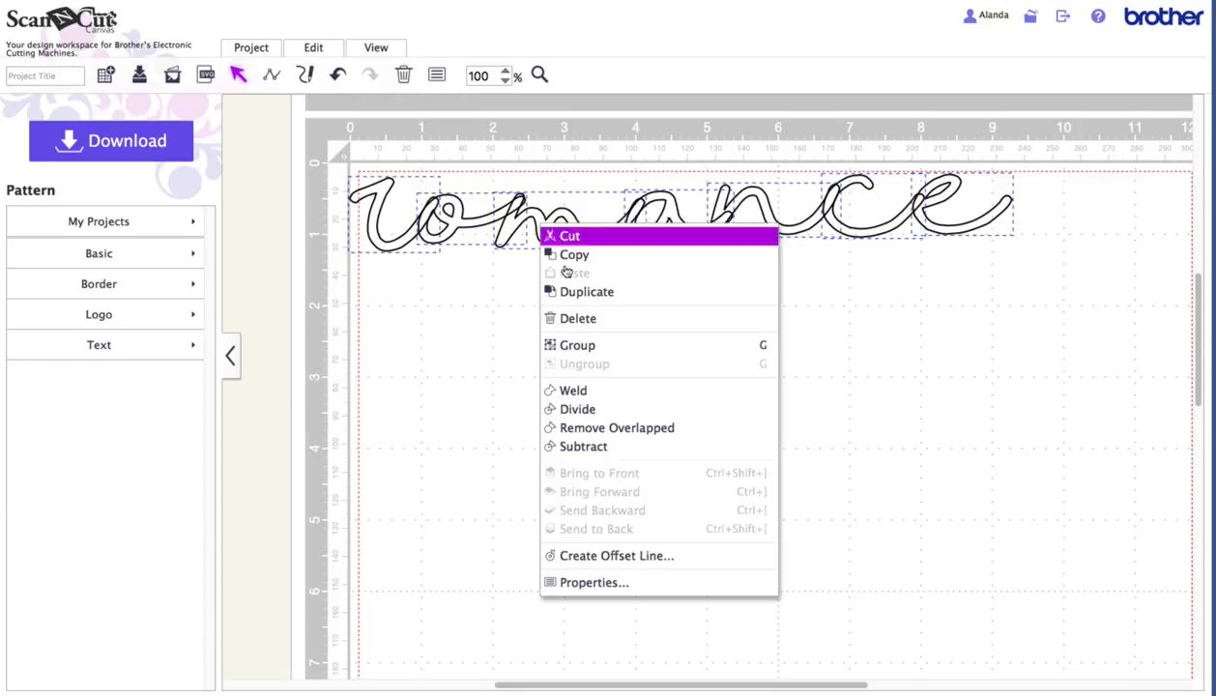
click(578, 390)
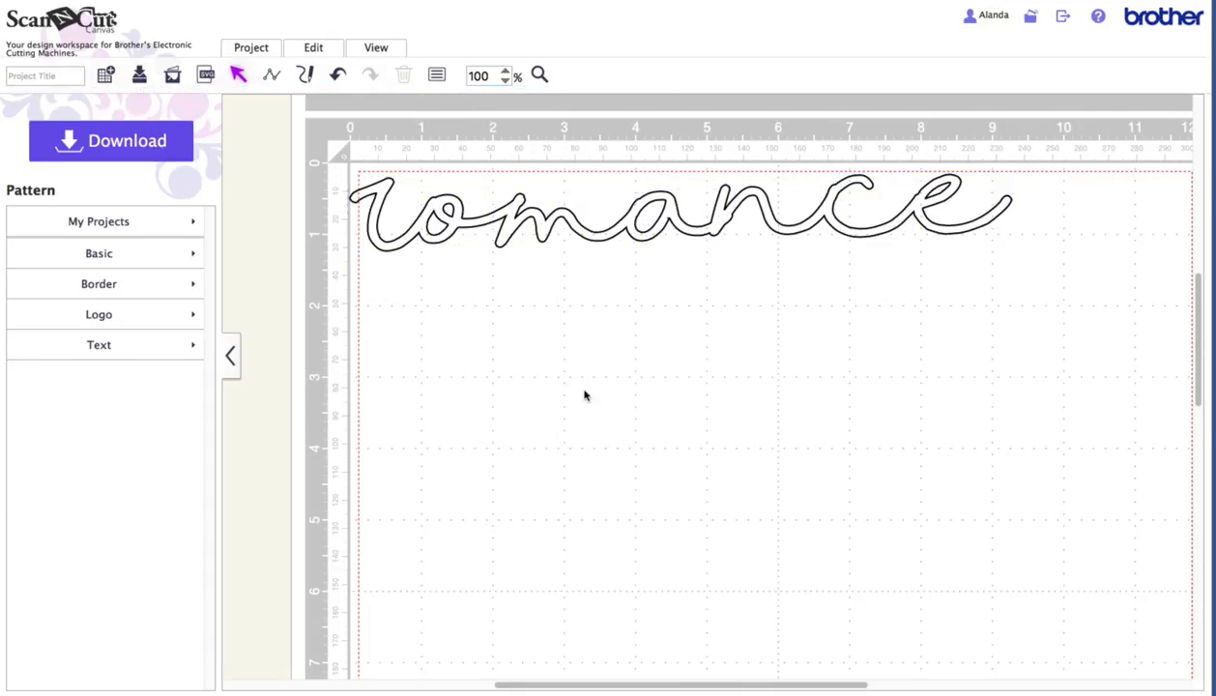